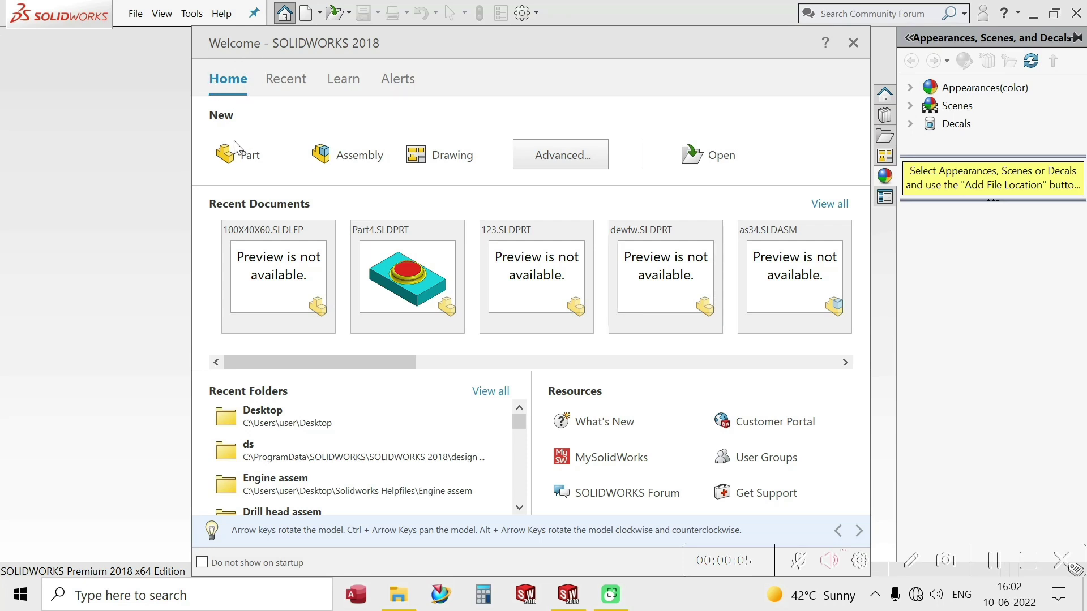
Step: Start a new part and draw a corner rectangle from the origin on the Top Plane
click(238, 156)
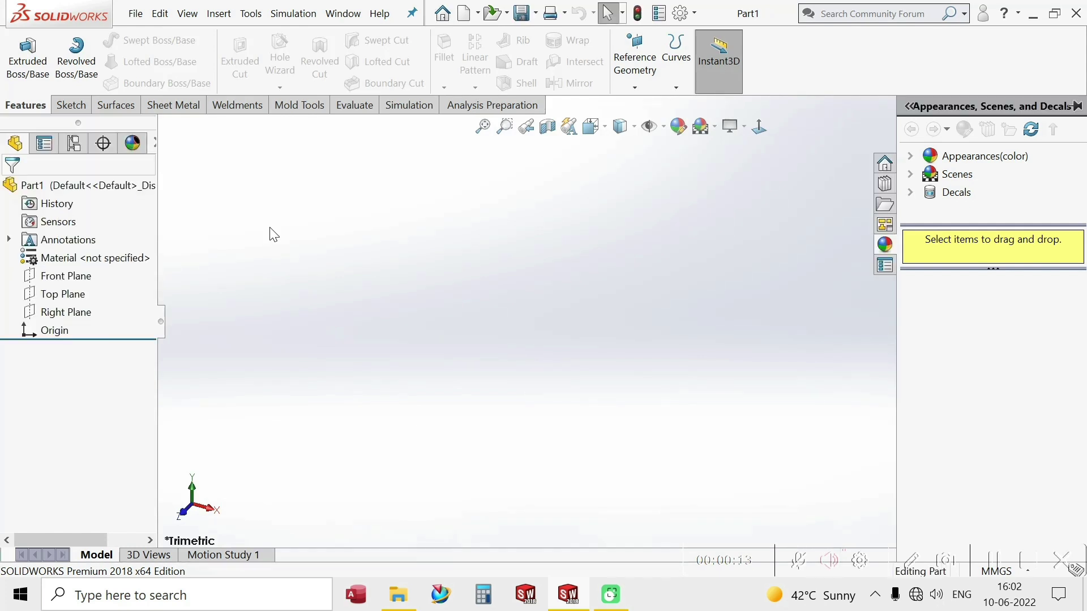
click(611, 254)
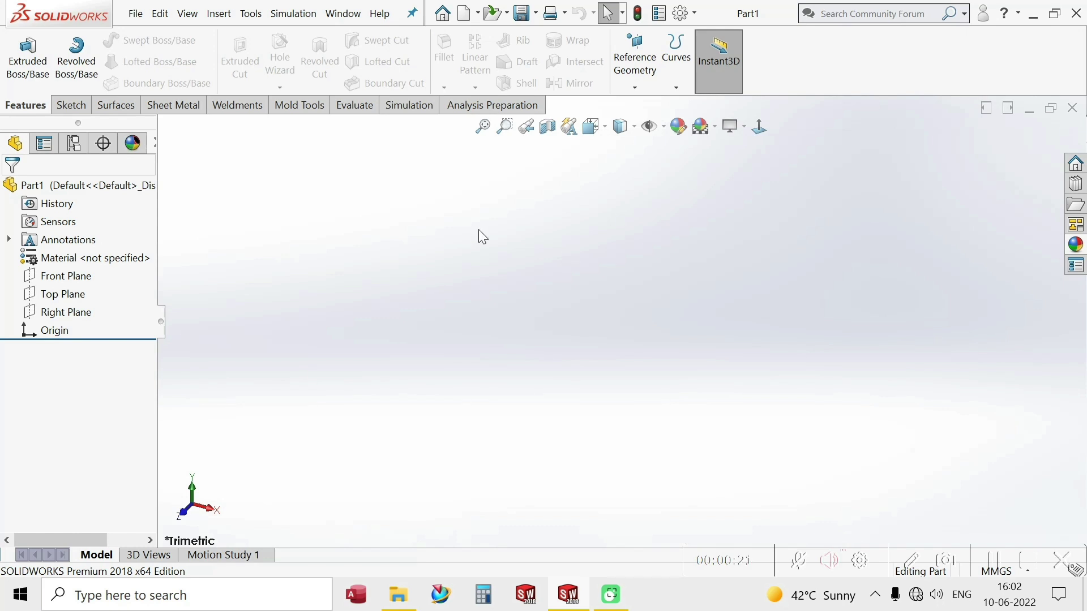
click(55, 299)
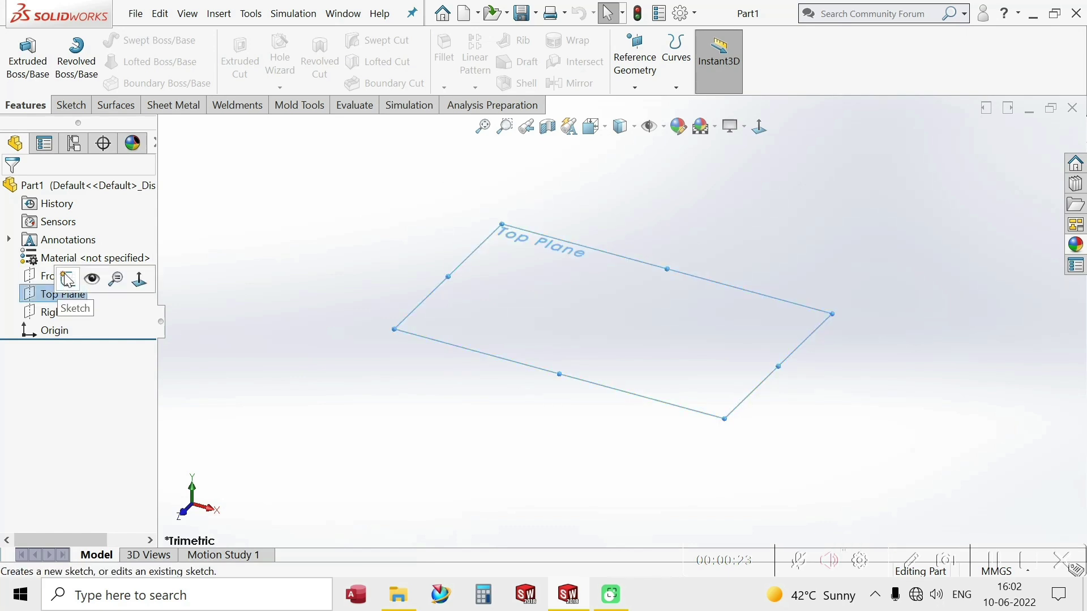
click(68, 278)
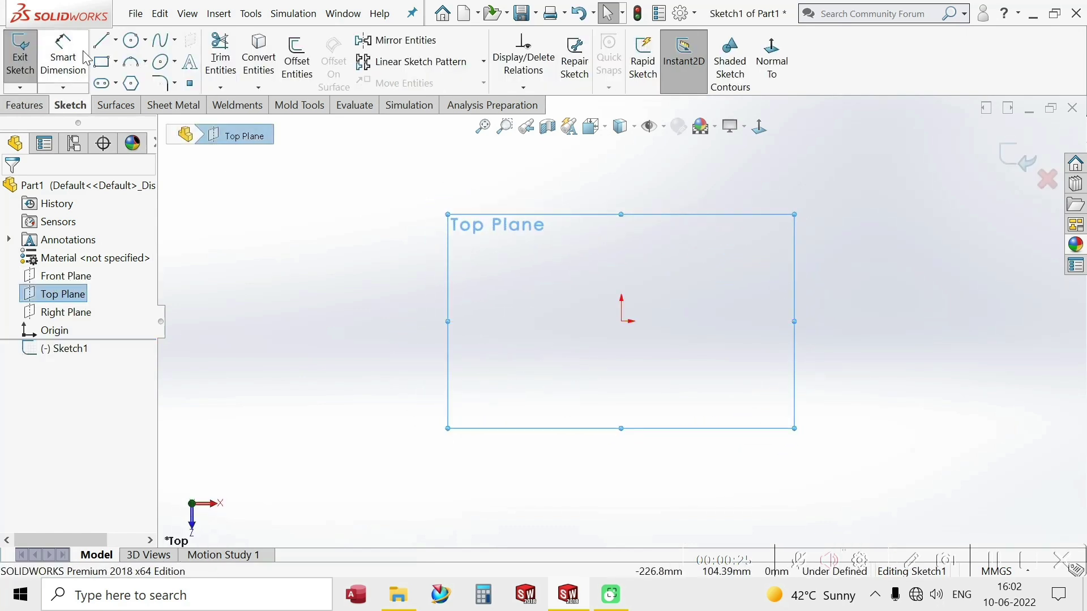
click(105, 66)
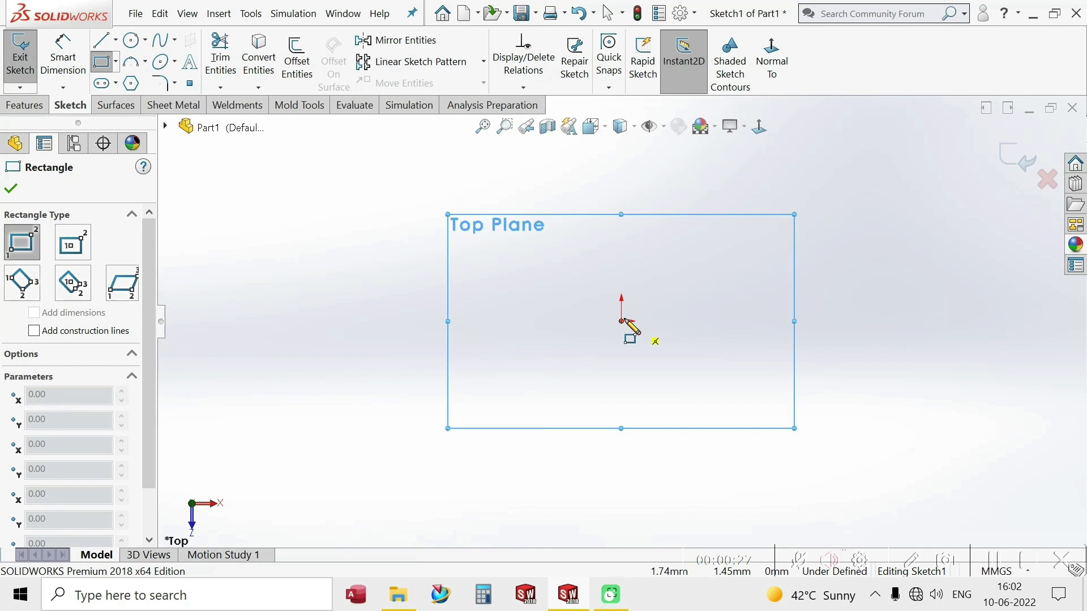
click(621, 321)
click(940, 156)
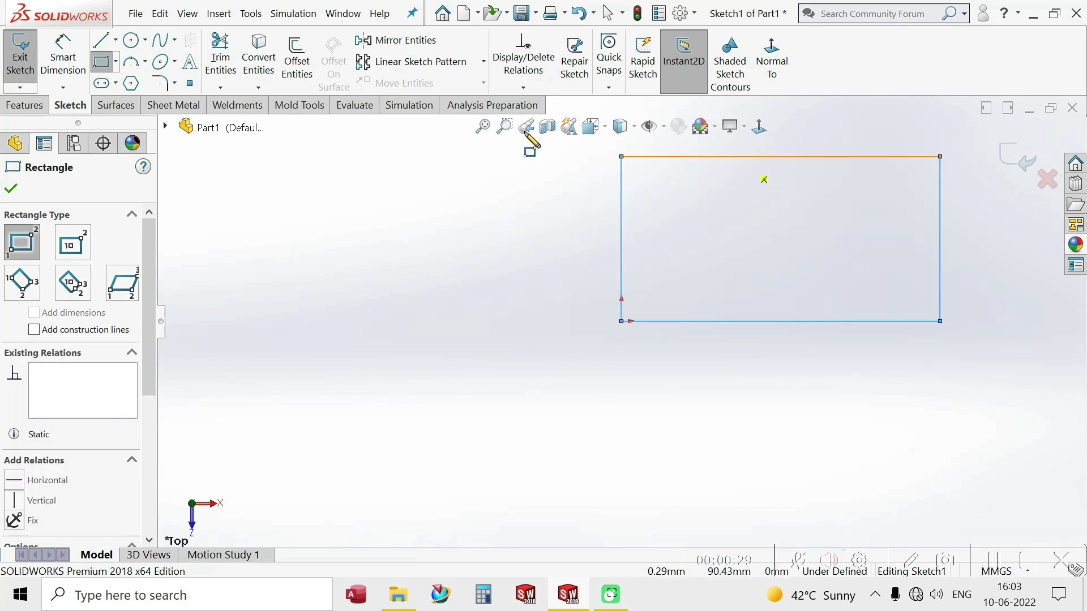
Step: Dimension the rectangle 100 mm wide by 62 mm tall and exit the sketch
click(49, 57)
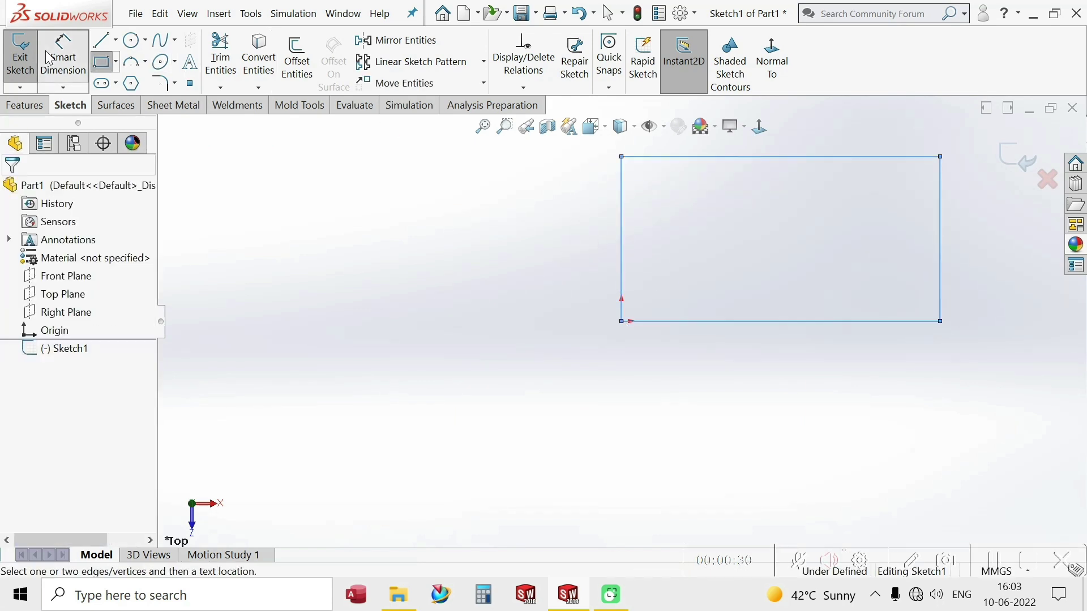
click(708, 330)
click(721, 389)
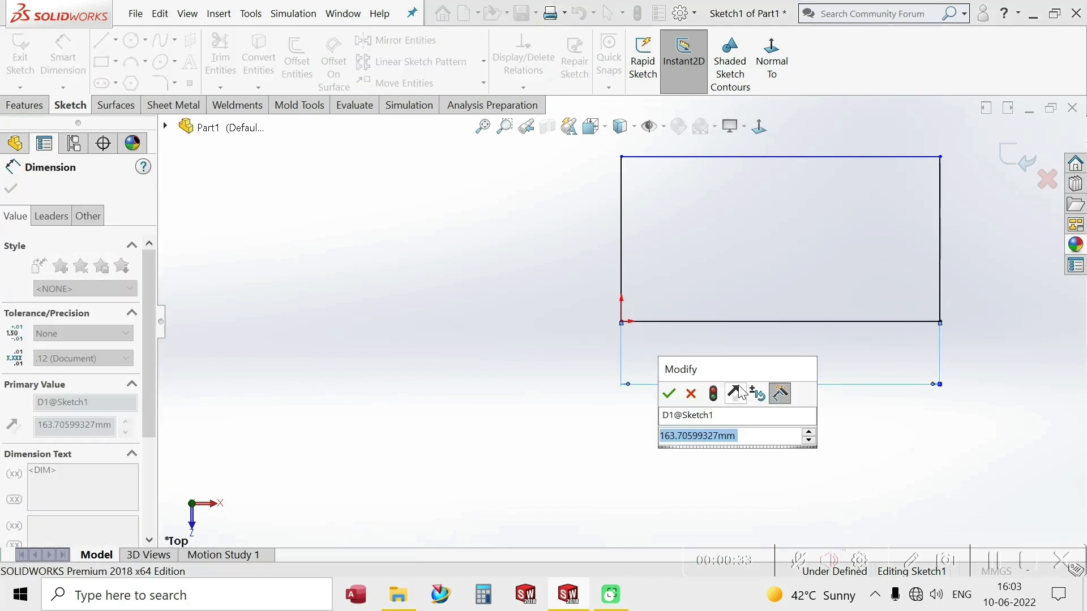
text(100)
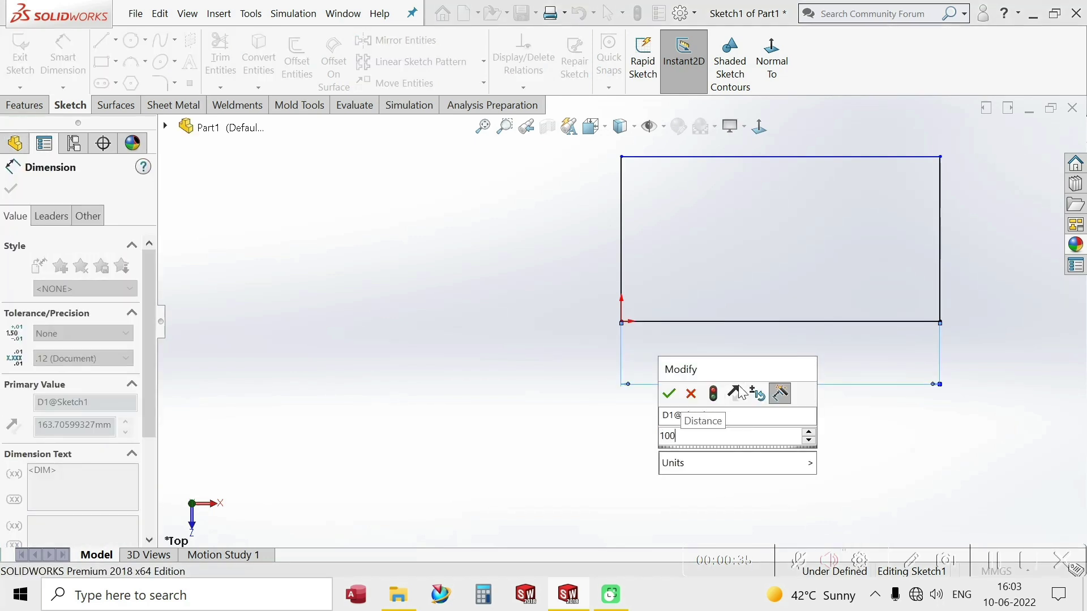
key(Return)
click(621, 253)
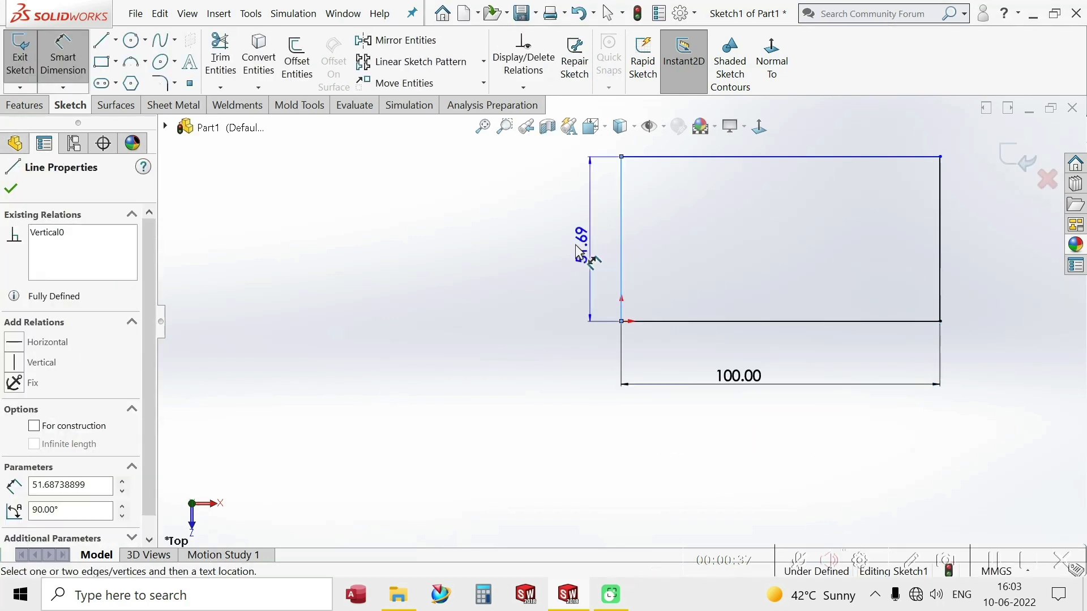
click(562, 249)
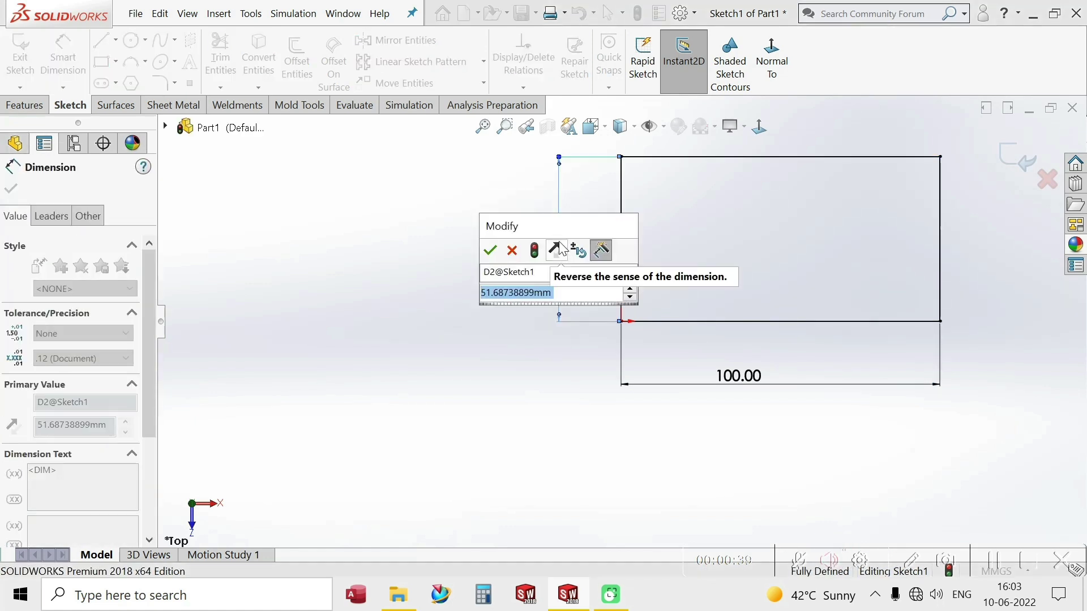
text(62)
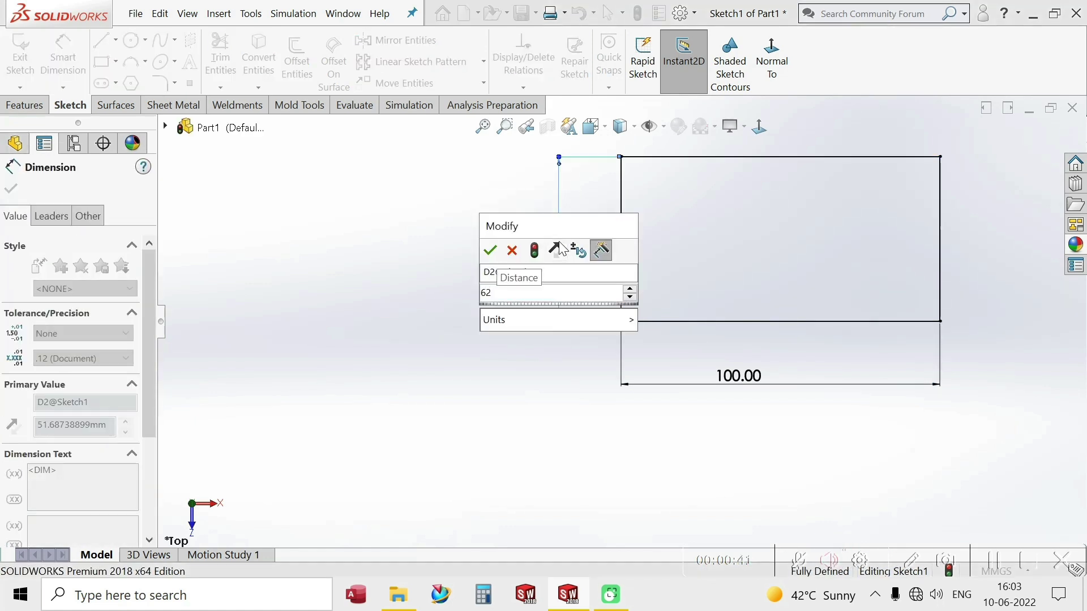
key(Return)
scroll(697, 249, up, 2)
scroll(723, 238, down, 2)
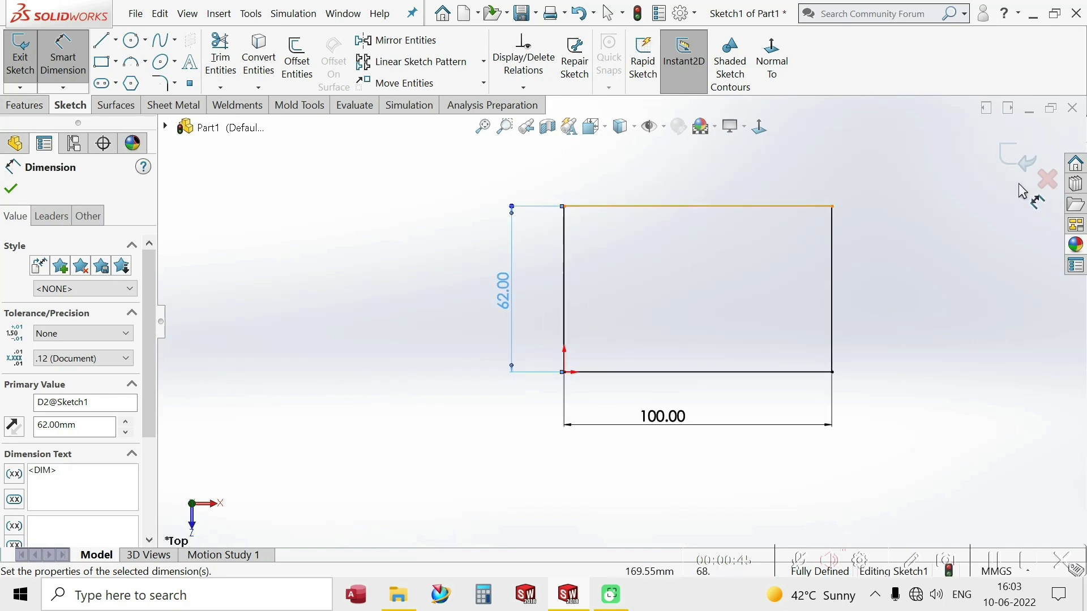
click(1019, 168)
Step: Extrude the rectangle 20 mm into a solid block, Boss-Extrude1
click(27, 57)
text(20)
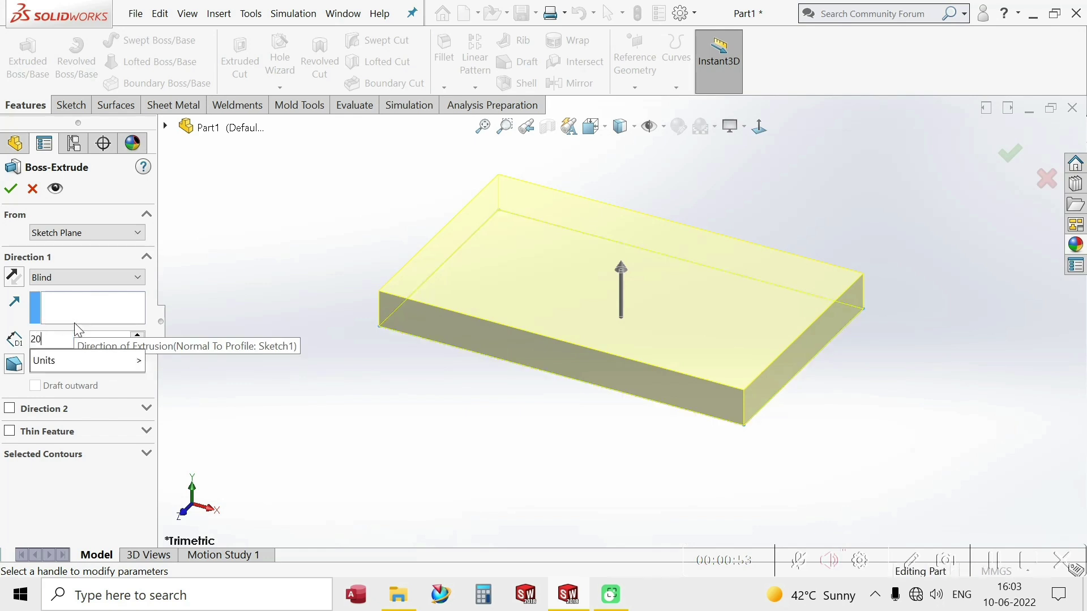
key(Return)
click(9, 190)
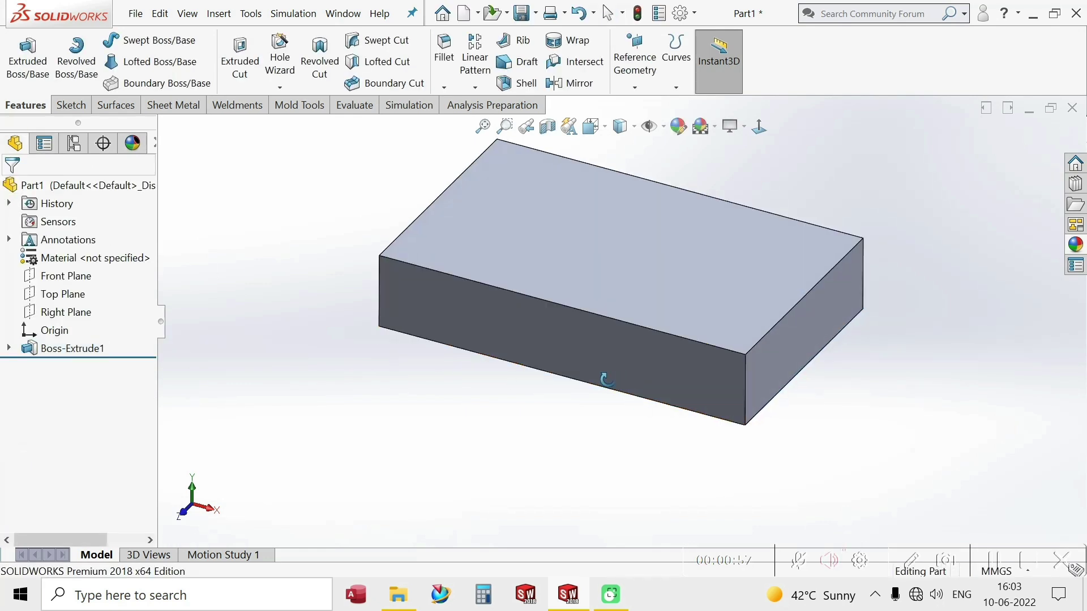
middle_drag(602, 376, 706, 371)
Step: Sketch a 6 mm tall rectangle along the bottom edge of the block's end face
click(700, 355)
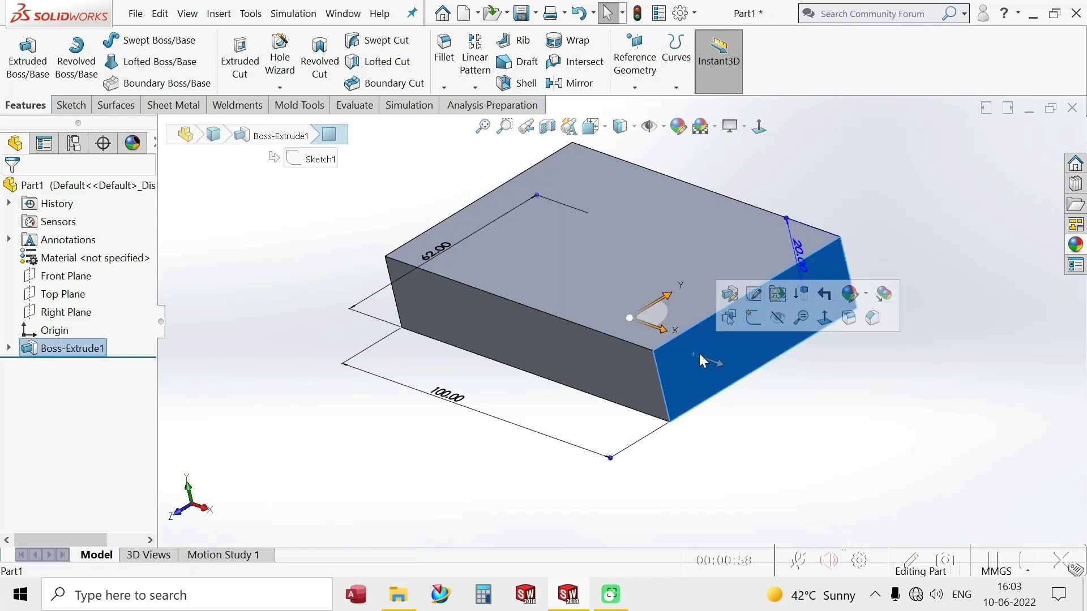
click(753, 318)
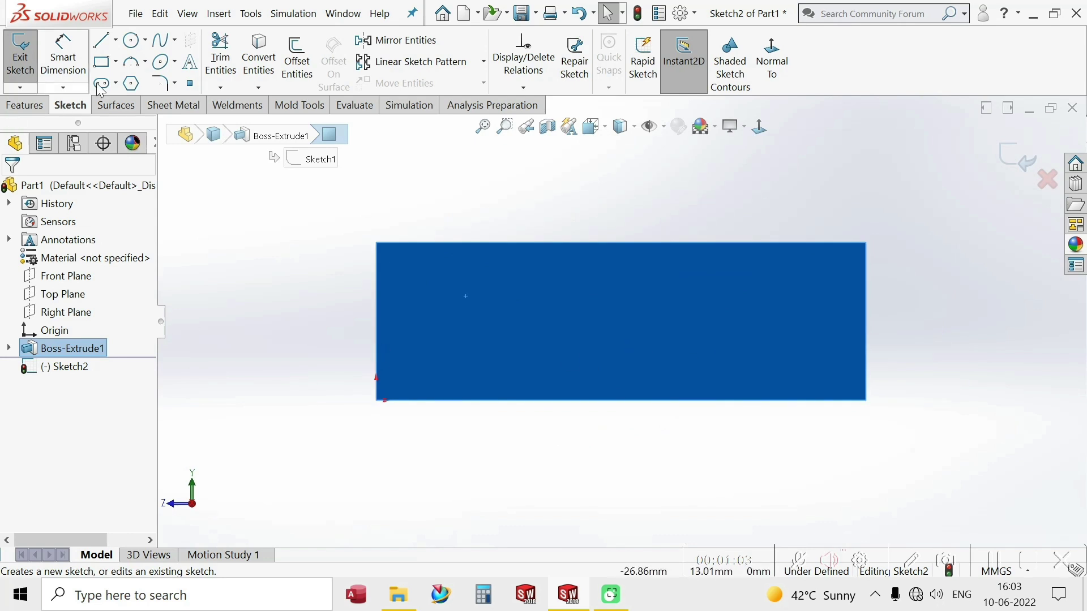
click(111, 63)
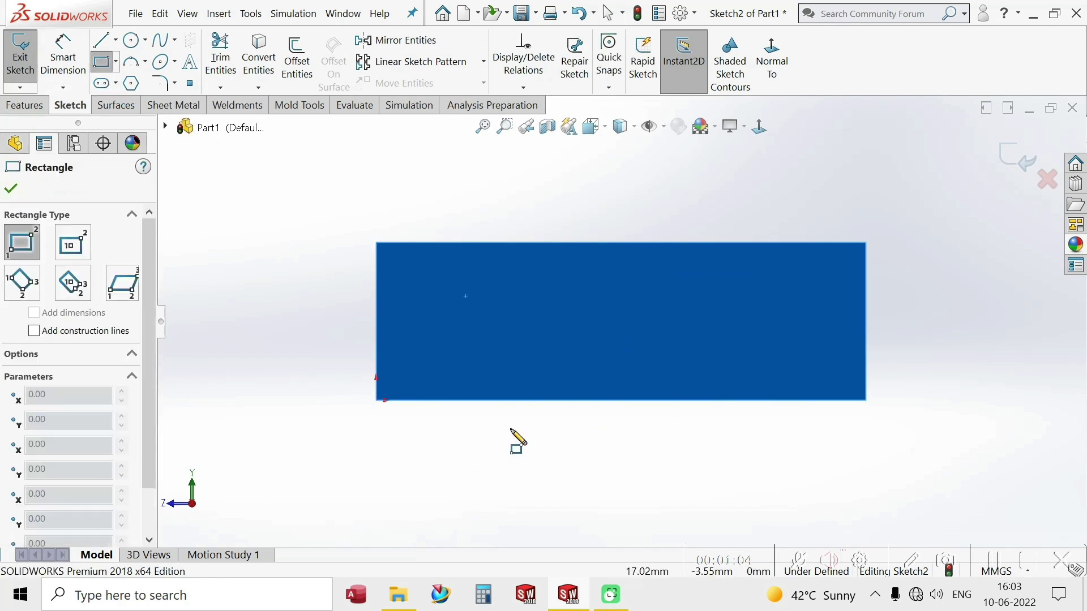
click(446, 400)
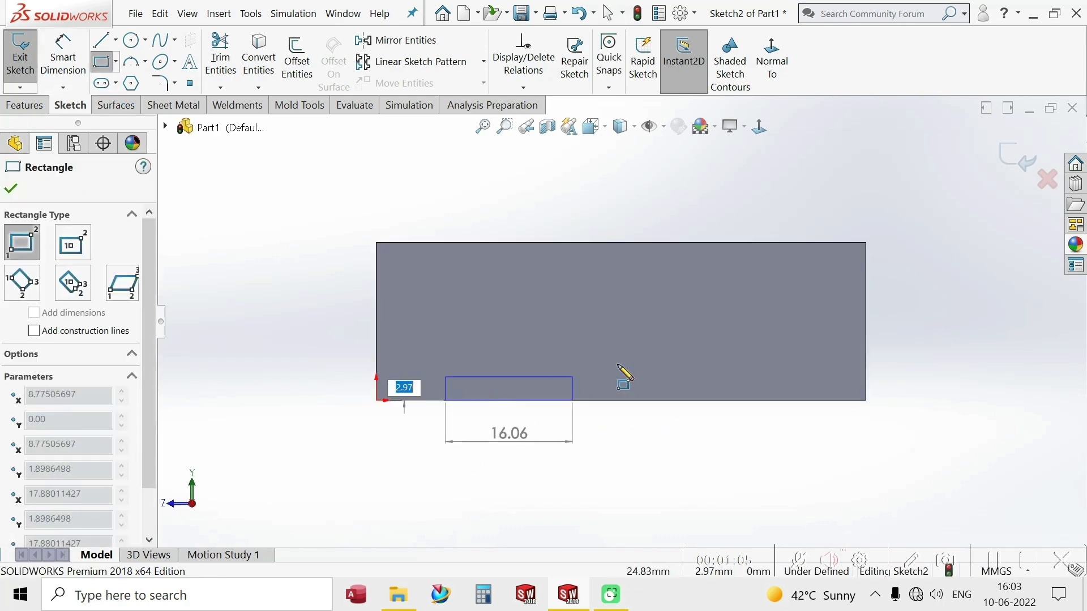
click(815, 336)
click(76, 57)
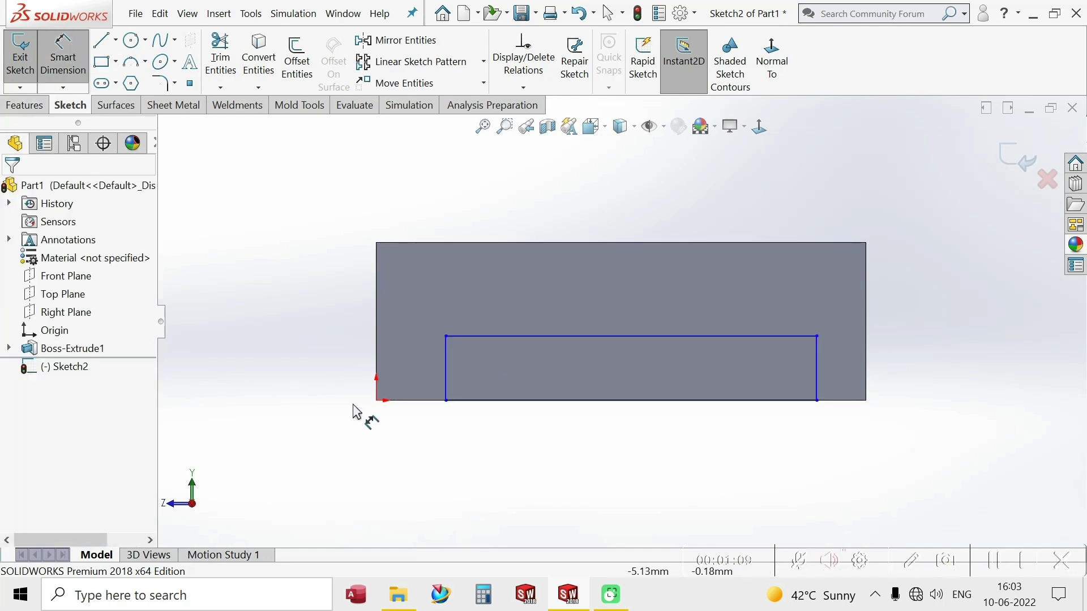
click(446, 380)
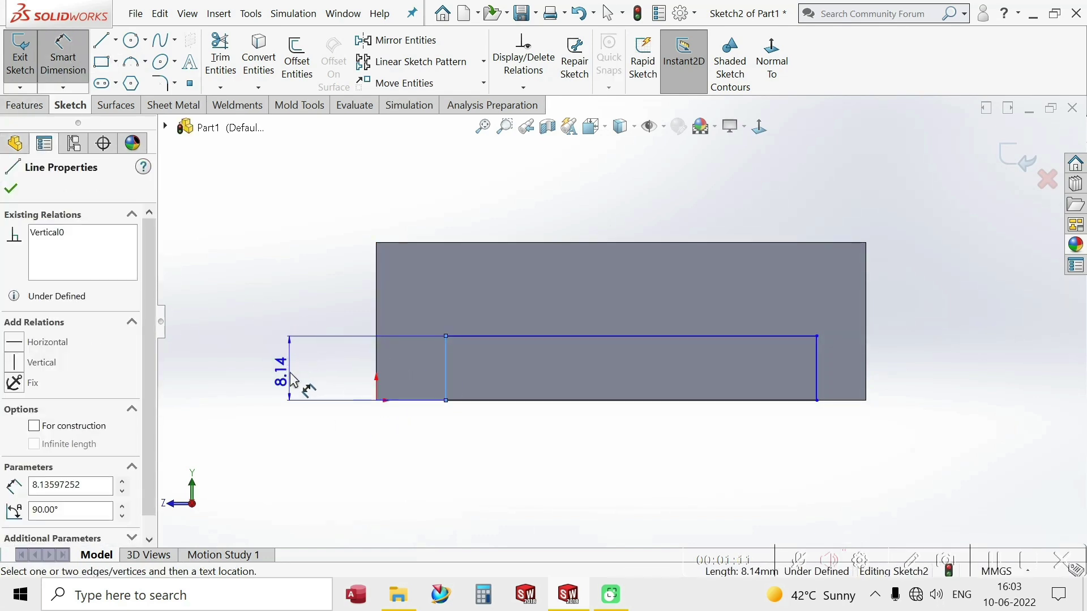
click(299, 382)
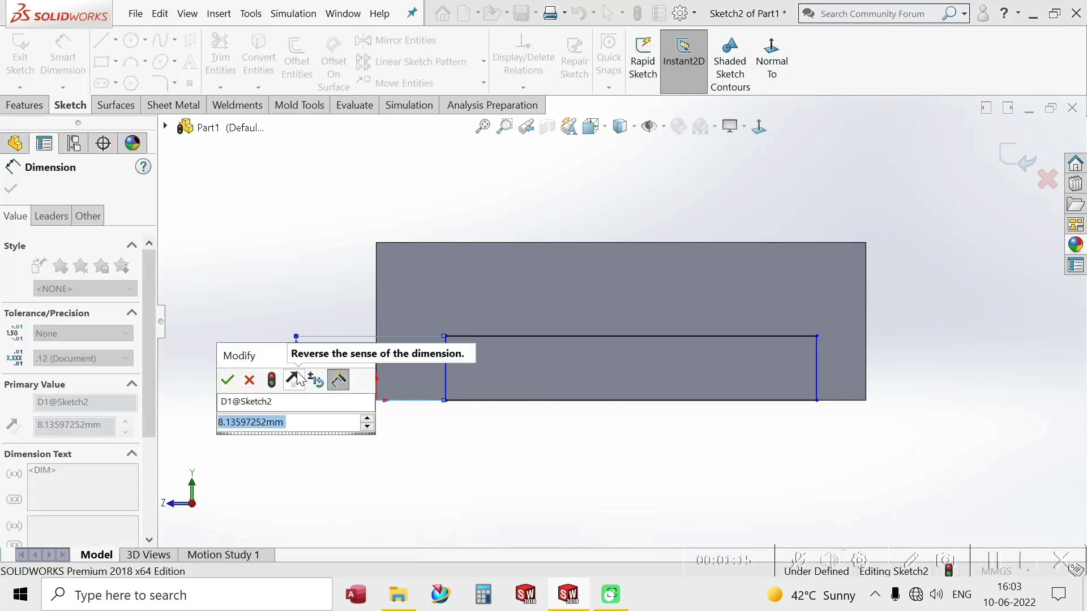
text(6)
key(Return)
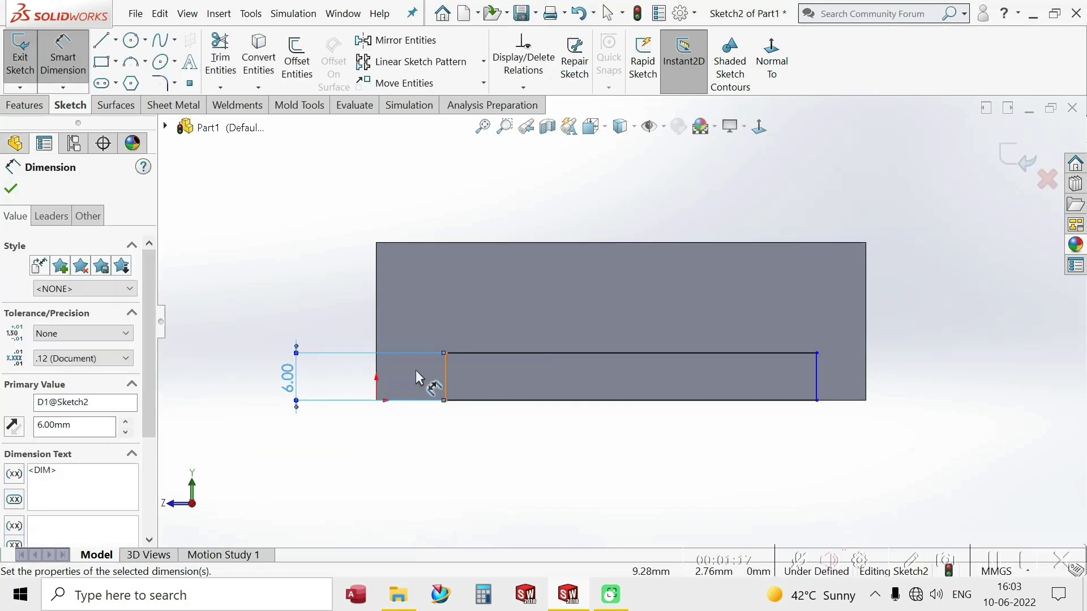
Step: Dimension the rectangle 6 mm in from both the left and right face edges
click(444, 378)
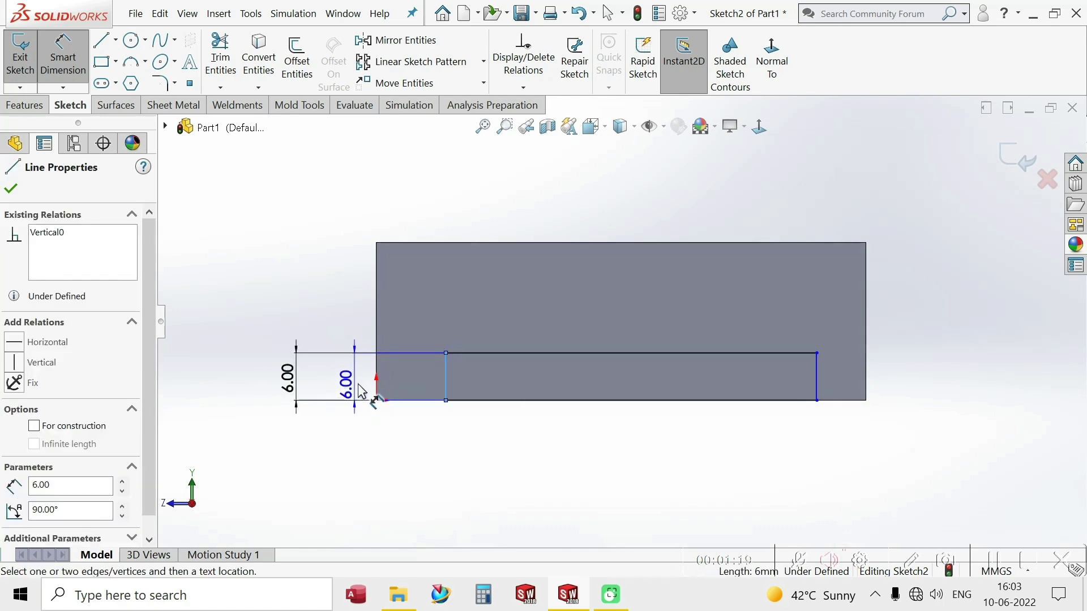
click(376, 380)
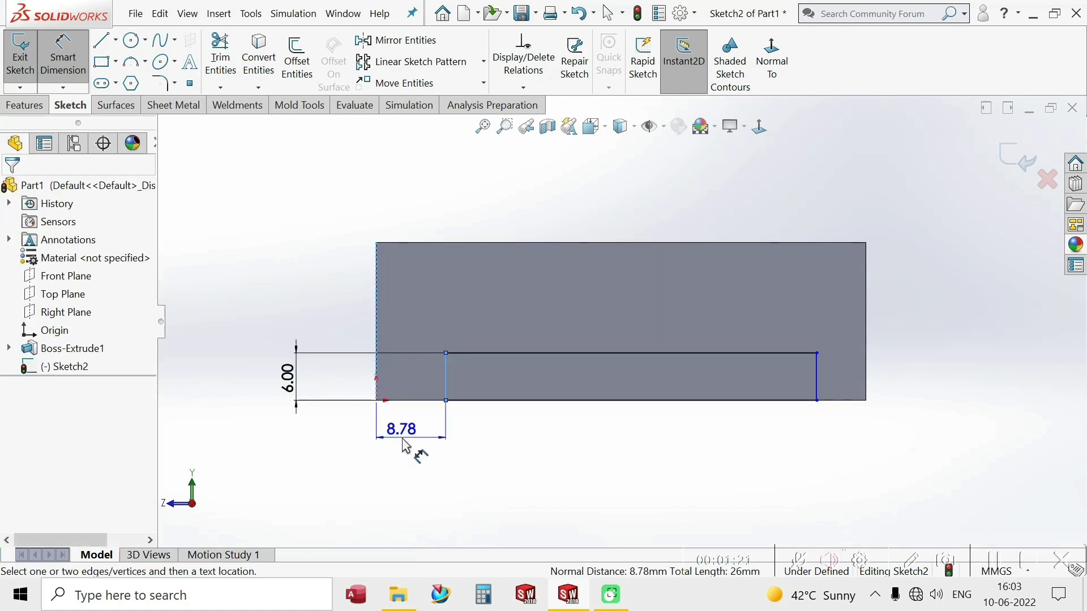
click(412, 449)
text(6)
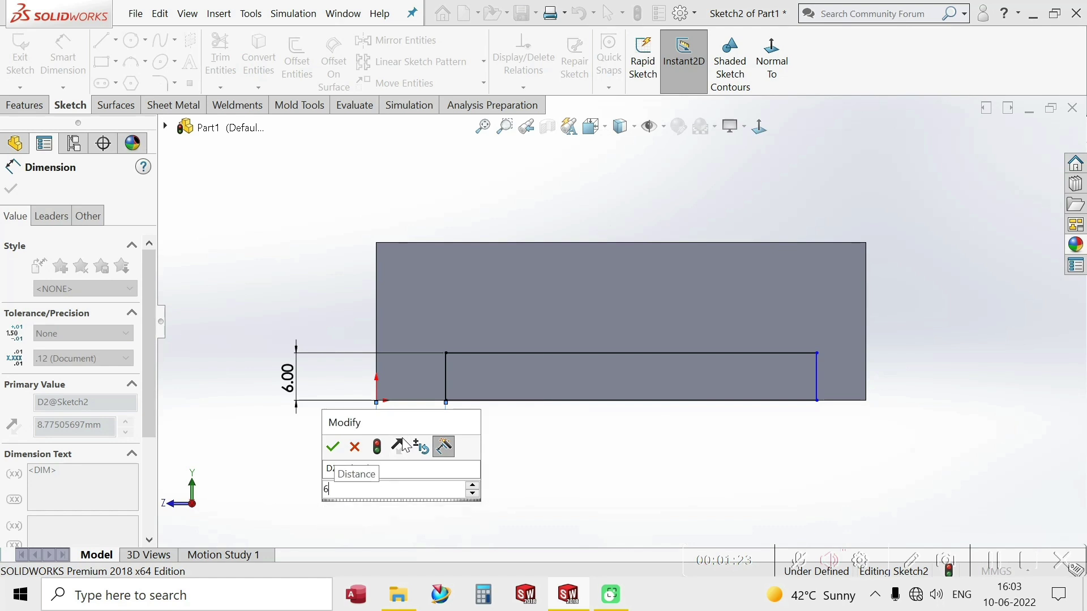
key(Return)
click(819, 386)
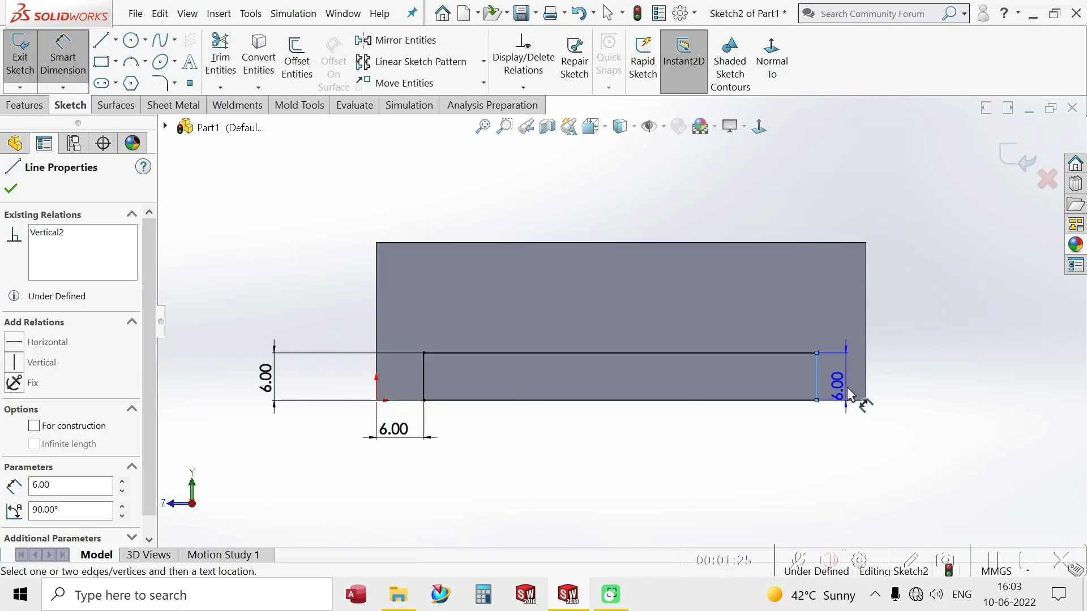
click(869, 375)
click(846, 440)
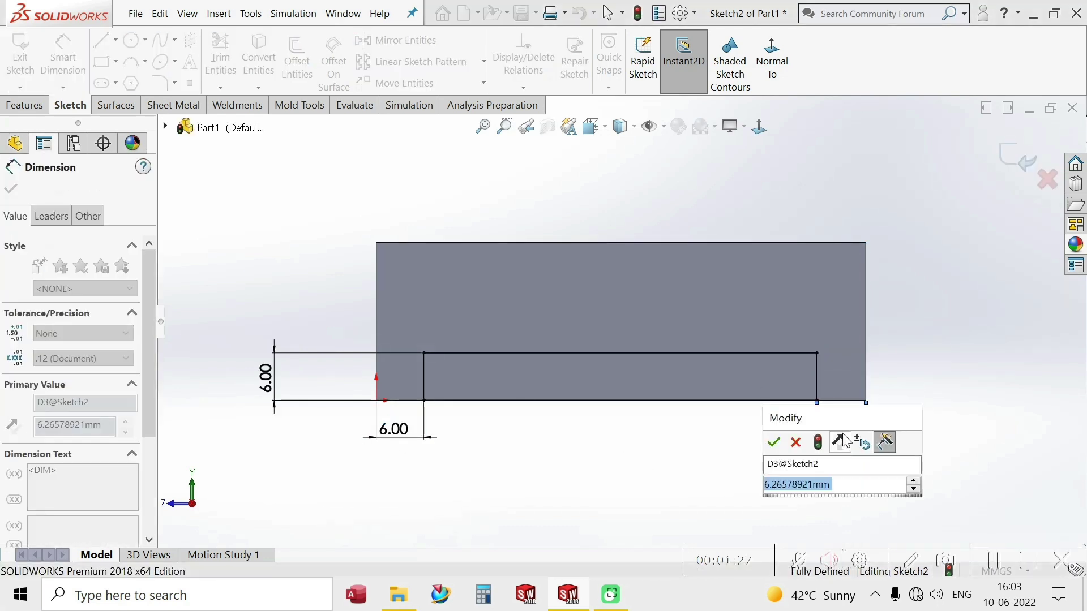
text(6)
key(Return)
key(Escape)
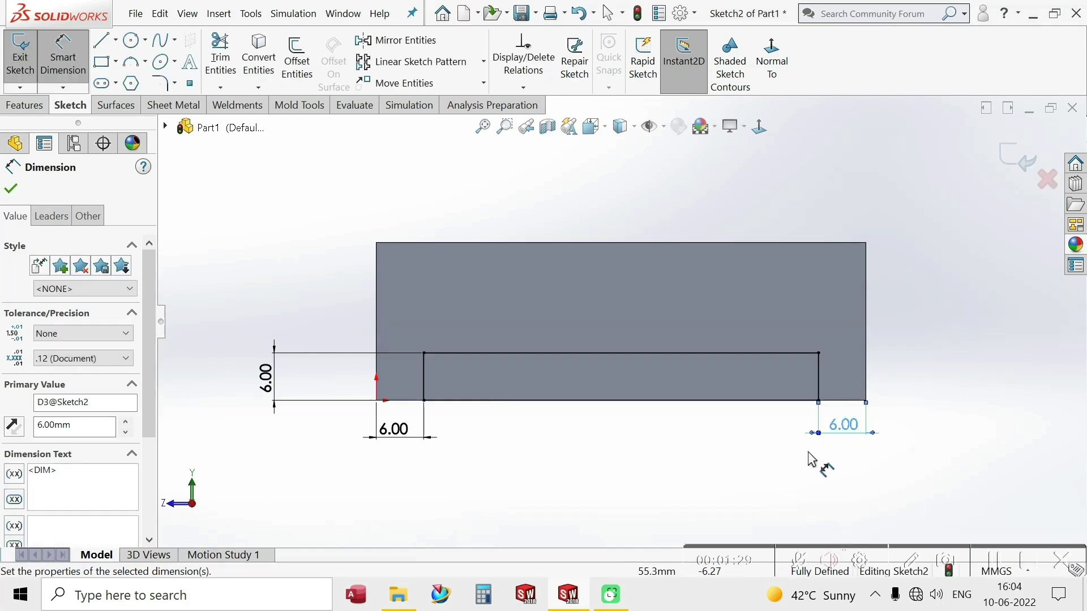
scroll(591, 431, up, 2)
middle_drag(528, 391, 562, 417)
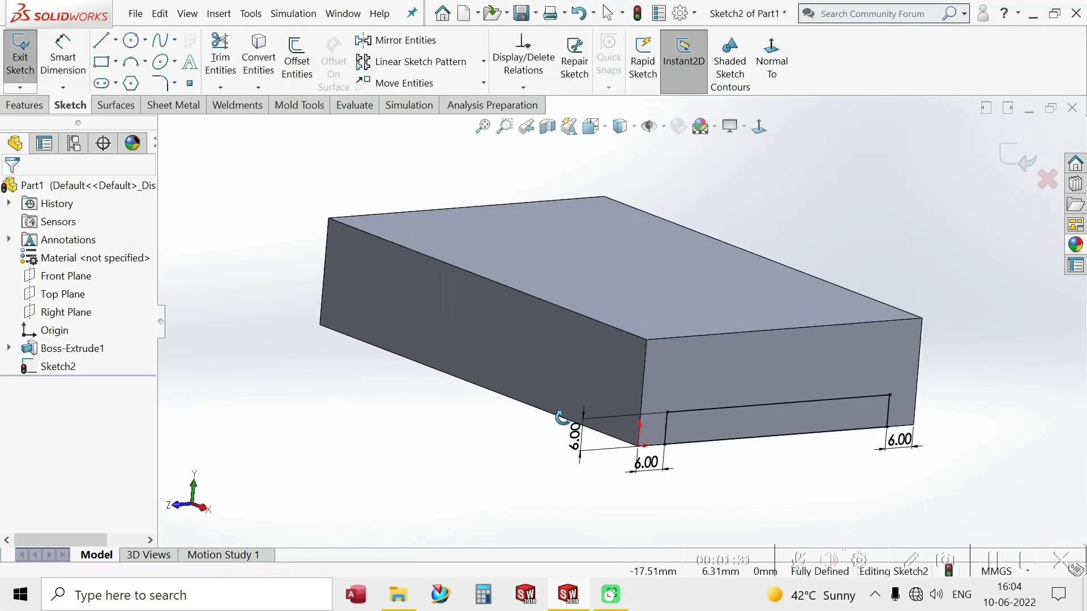
Step: Cut the 6 mm profile Through All to carve a slot along the block's underside
click(1019, 160)
click(238, 74)
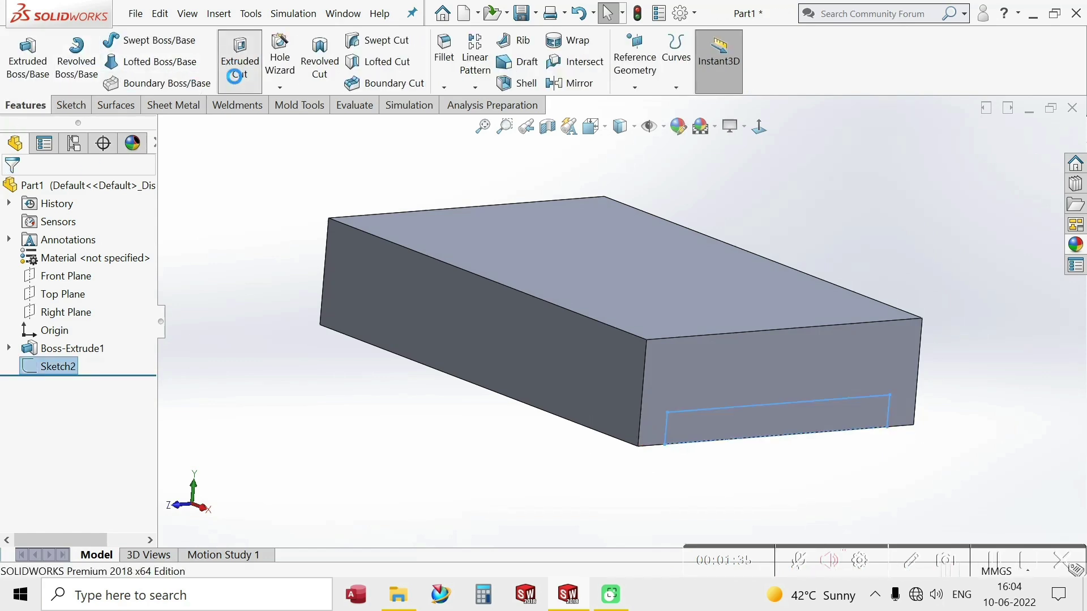
mouse_move(355, 333)
middle_down()
mouse_move(447, 381)
mouse_move(427, 388)
middle_up()
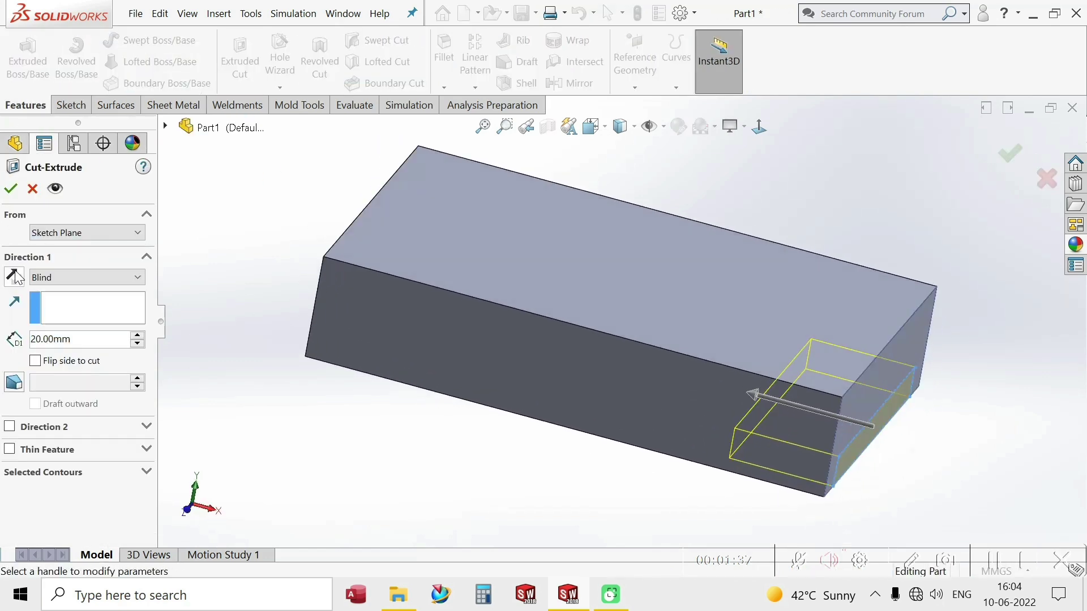
click(85, 277)
click(79, 304)
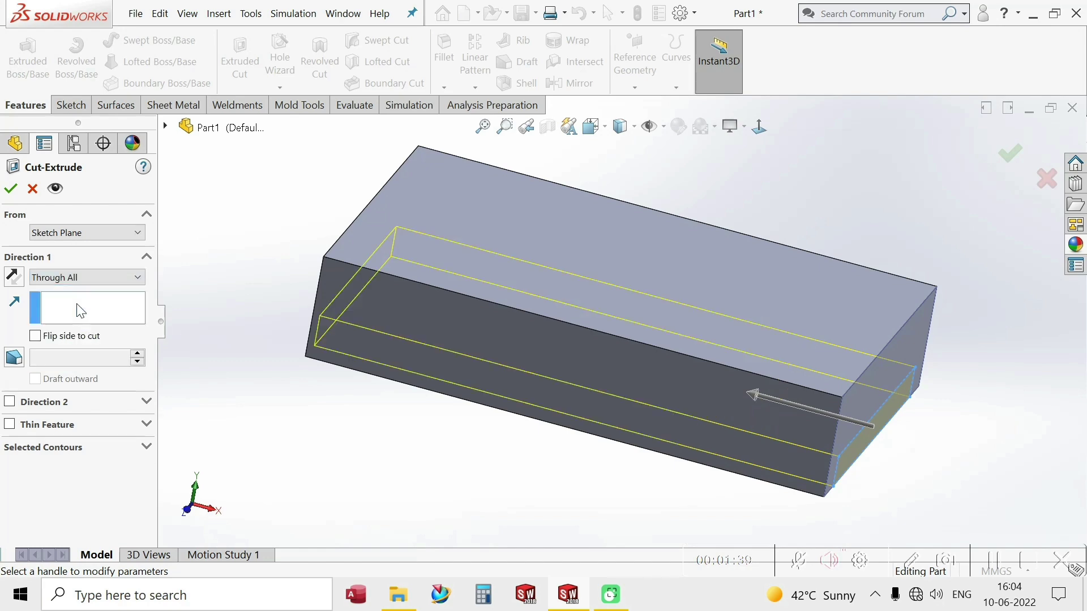
mouse_move(519, 441)
middle_down()
mouse_move(558, 449)
mouse_move(502, 436)
middle_up()
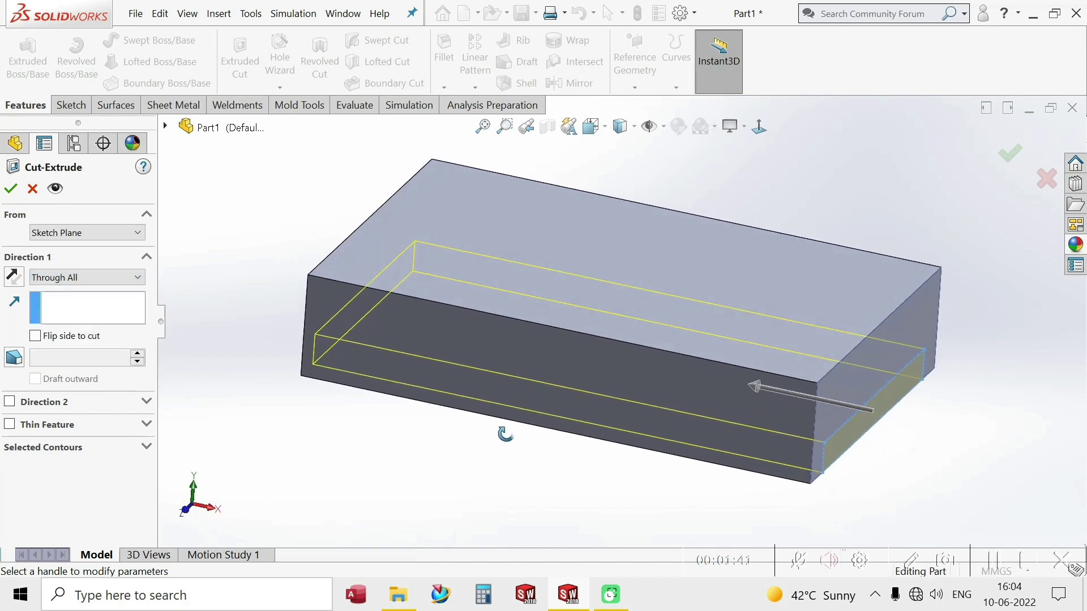
click(8, 193)
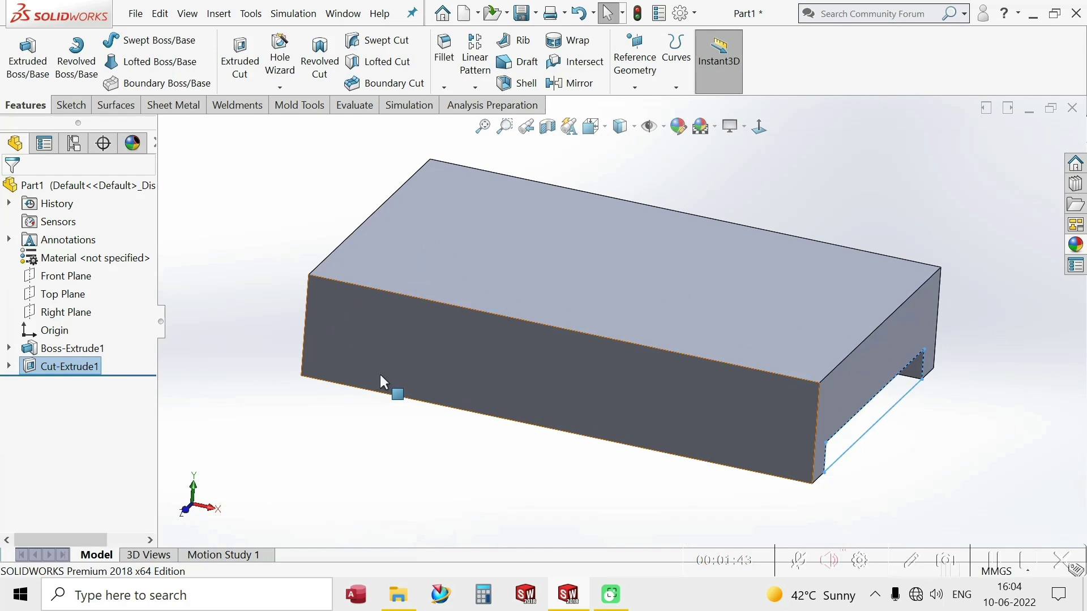
mouse_move(381, 381)
middle_down()
mouse_move(328, 328)
mouse_move(270, 390)
mouse_move(541, 411)
mouse_move(524, 392)
middle_up()
Step: Sketch a 37 mm wide rectangle across one end of the block's top face
click(494, 270)
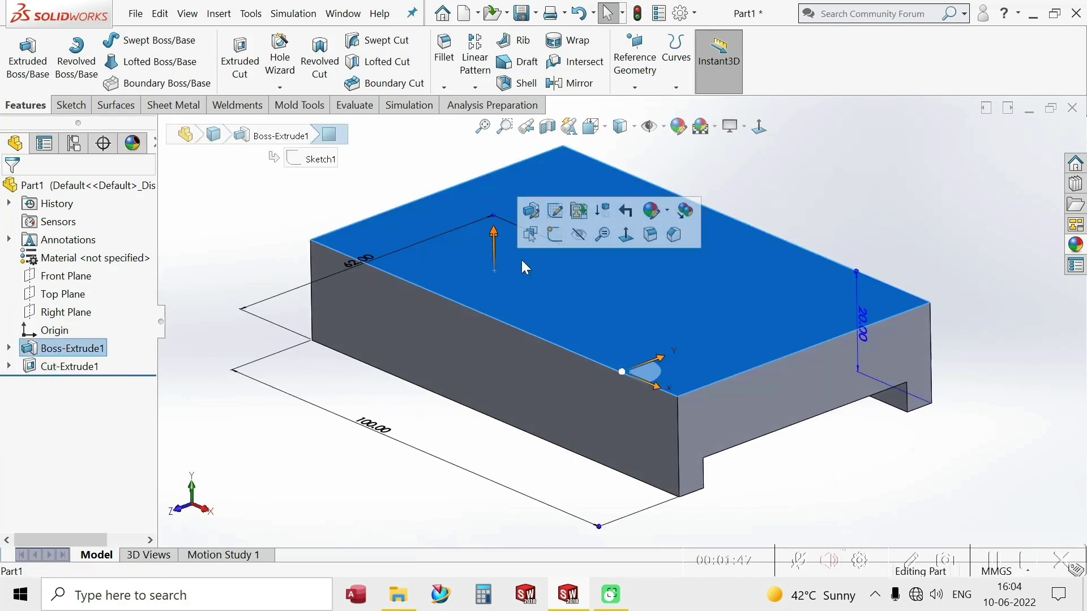
click(555, 234)
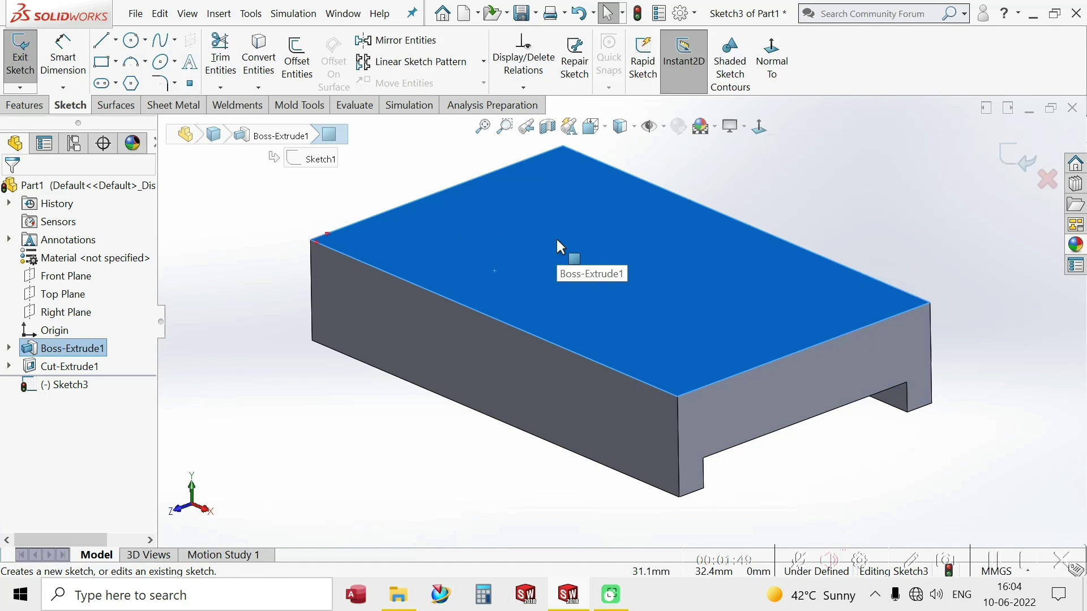
key(ctrl+8)
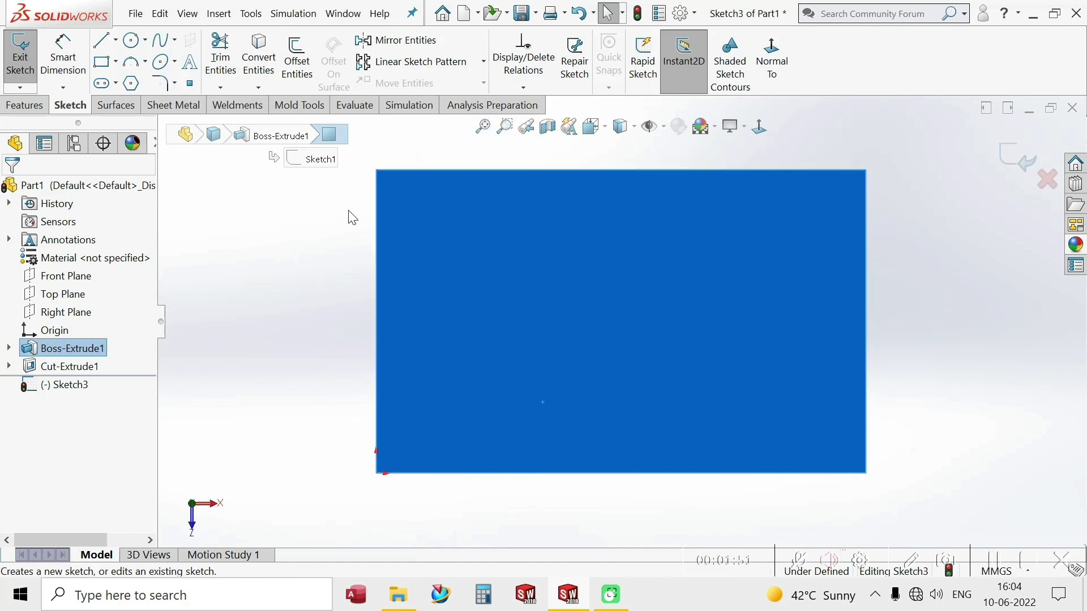
click(102, 62)
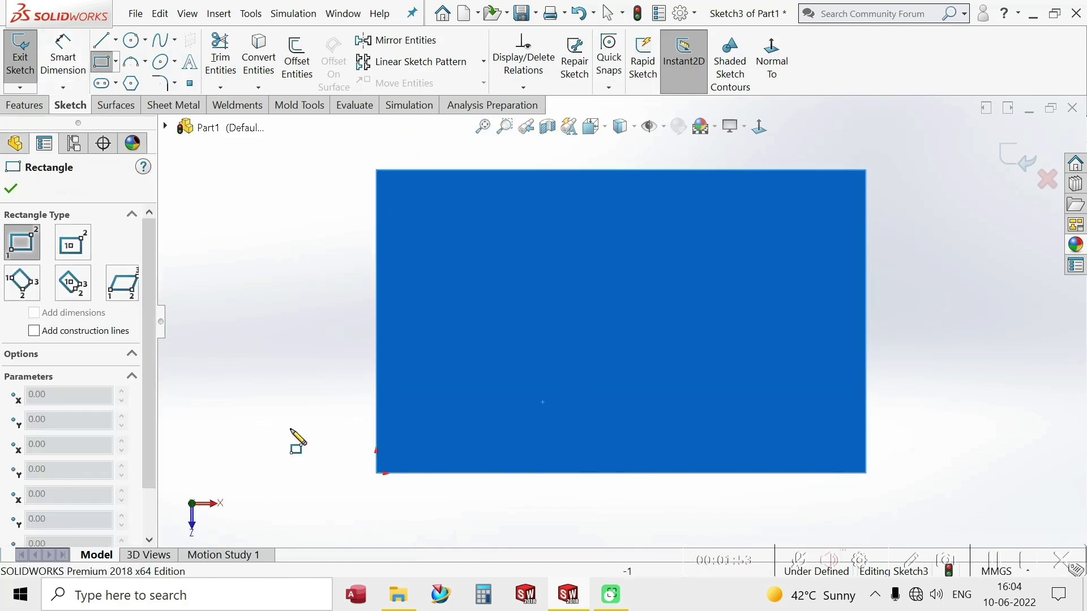
click(376, 473)
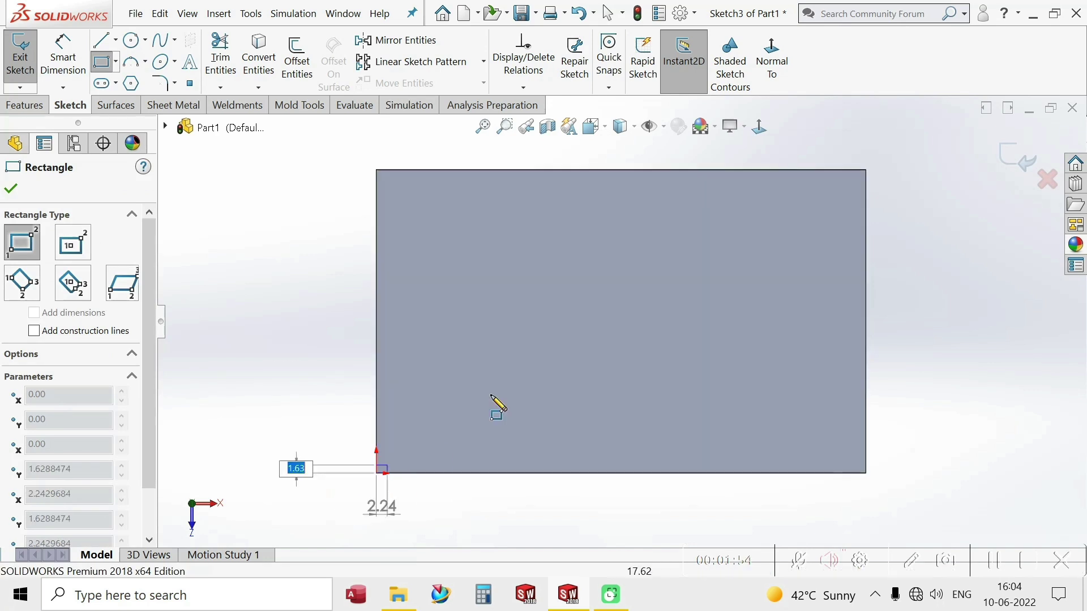
click(567, 170)
click(63, 57)
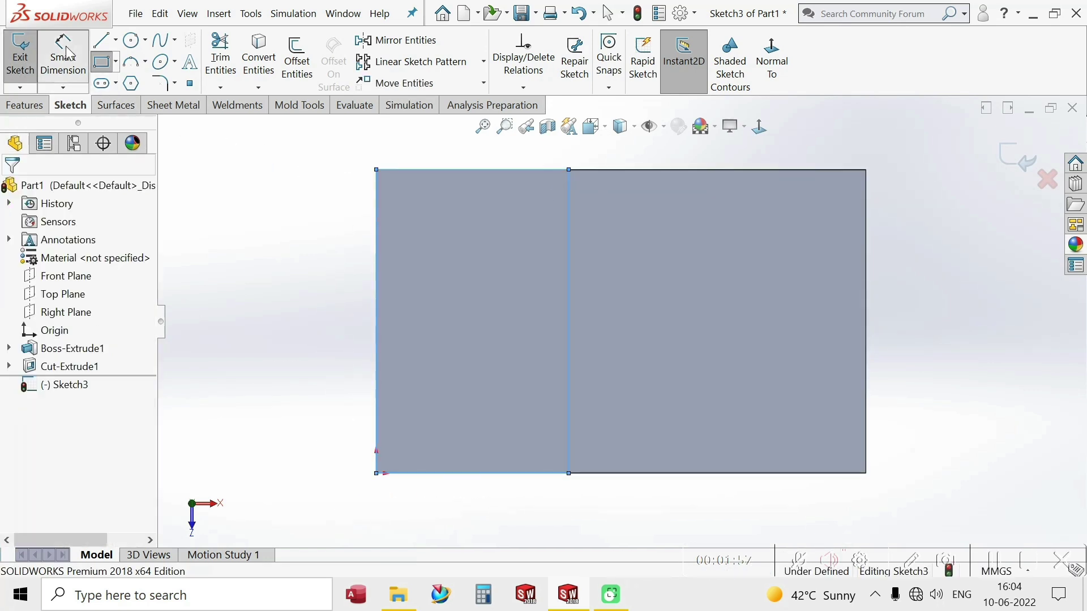
click(375, 301)
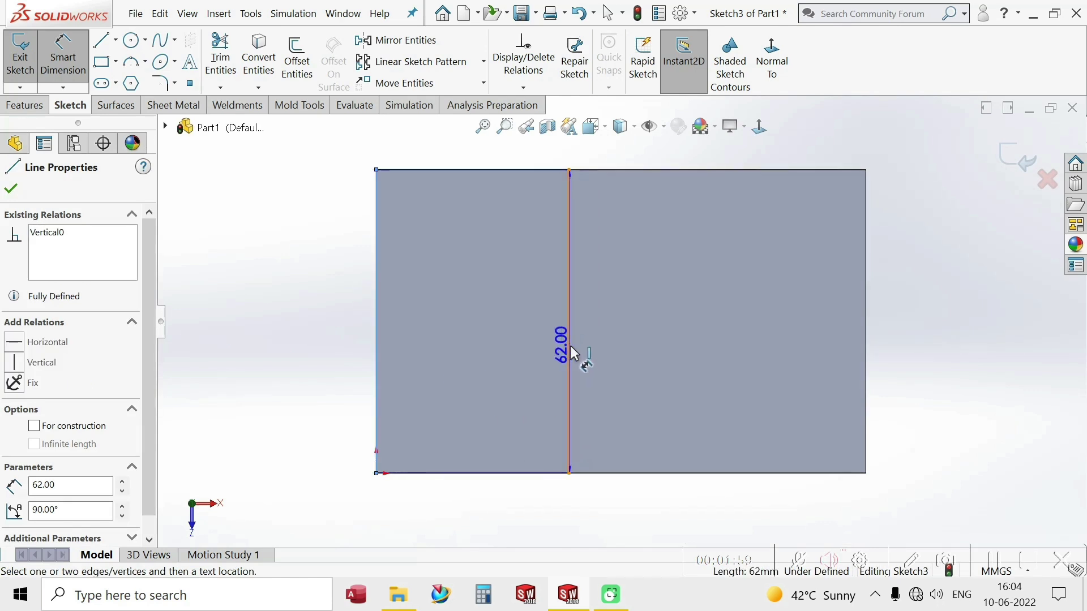
click(569, 348)
click(487, 535)
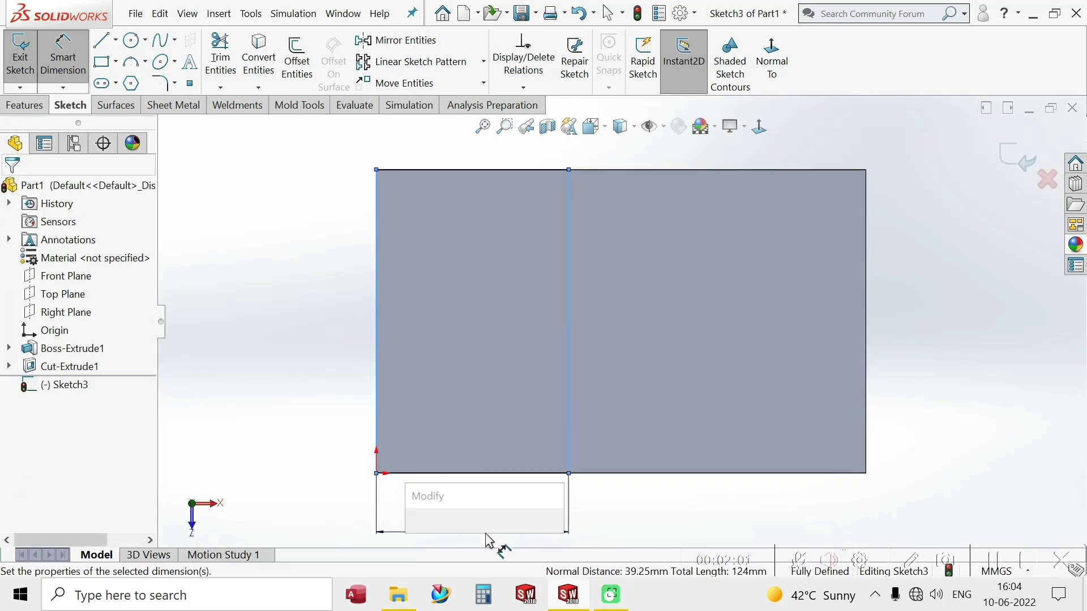
text(37)
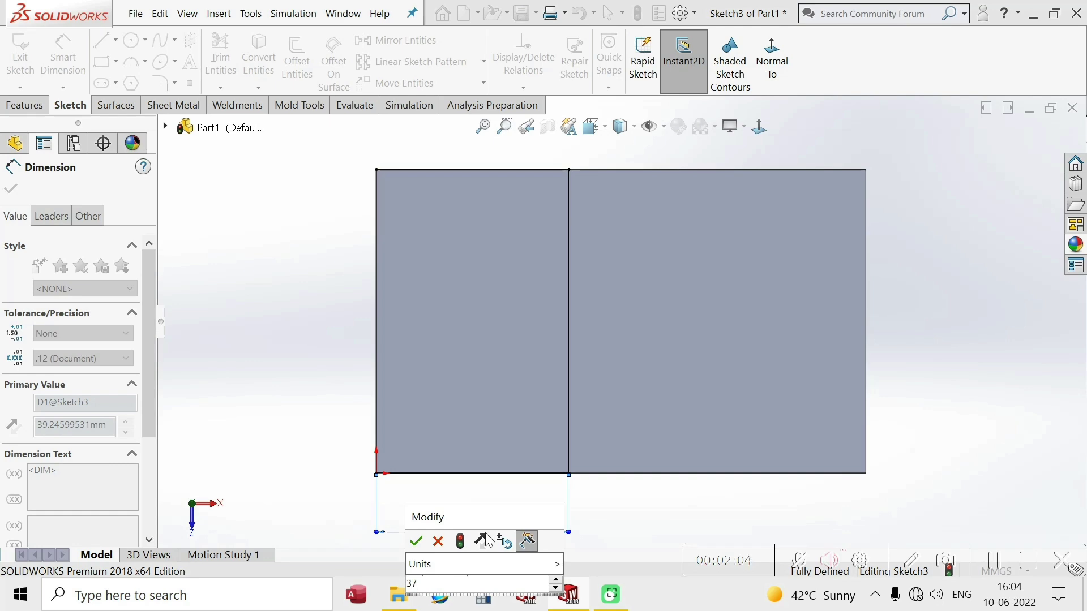
key(Return)
key(Escape)
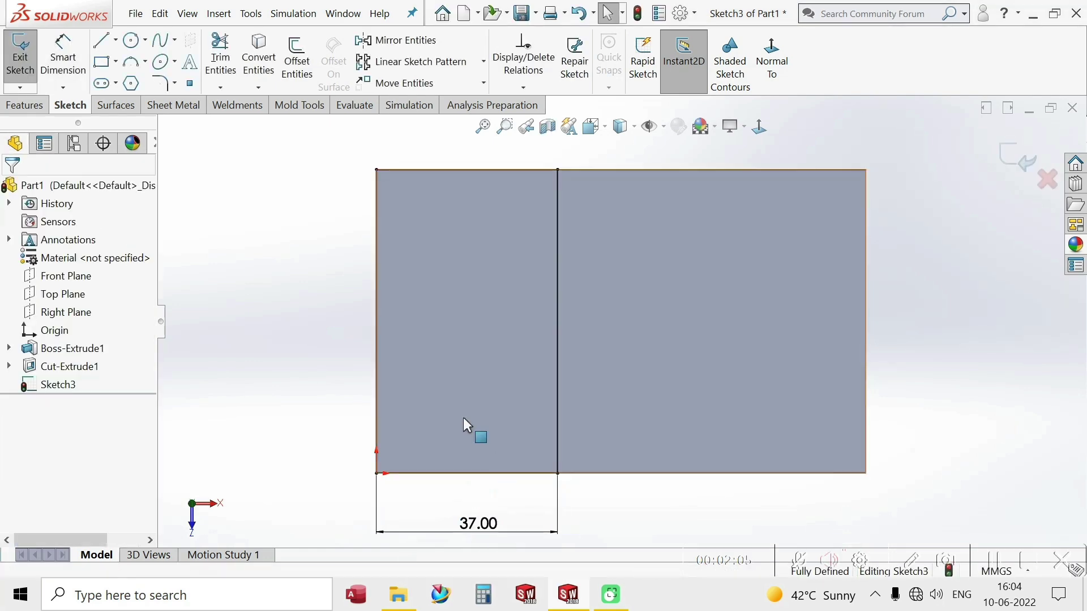
Step: Extrude the 37 mm strip upward 24 mm as Boss-Extrude2
click(17, 106)
click(27, 57)
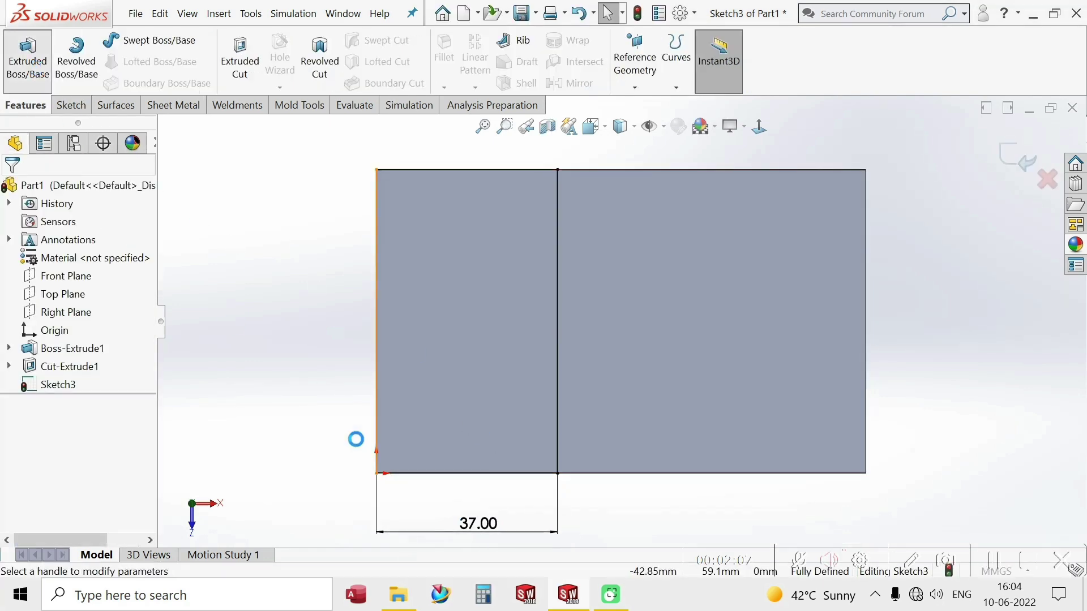
mouse_move(434, 450)
middle_down()
mouse_move(417, 383)
mouse_move(364, 304)
mouse_move(392, 249)
mouse_move(205, 316)
middle_up()
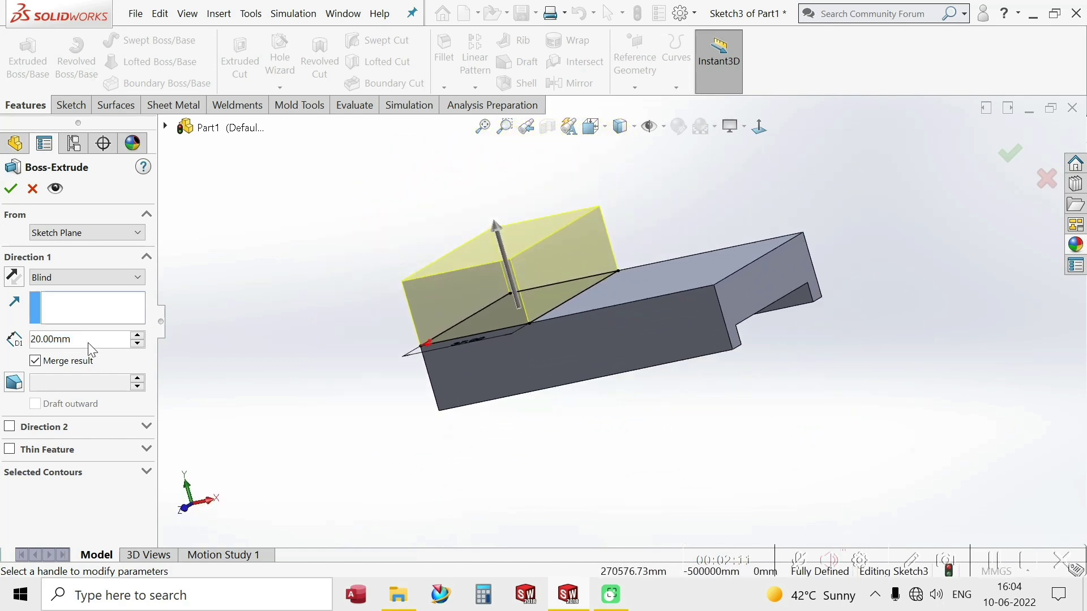
drag(86, 340, 34, 354)
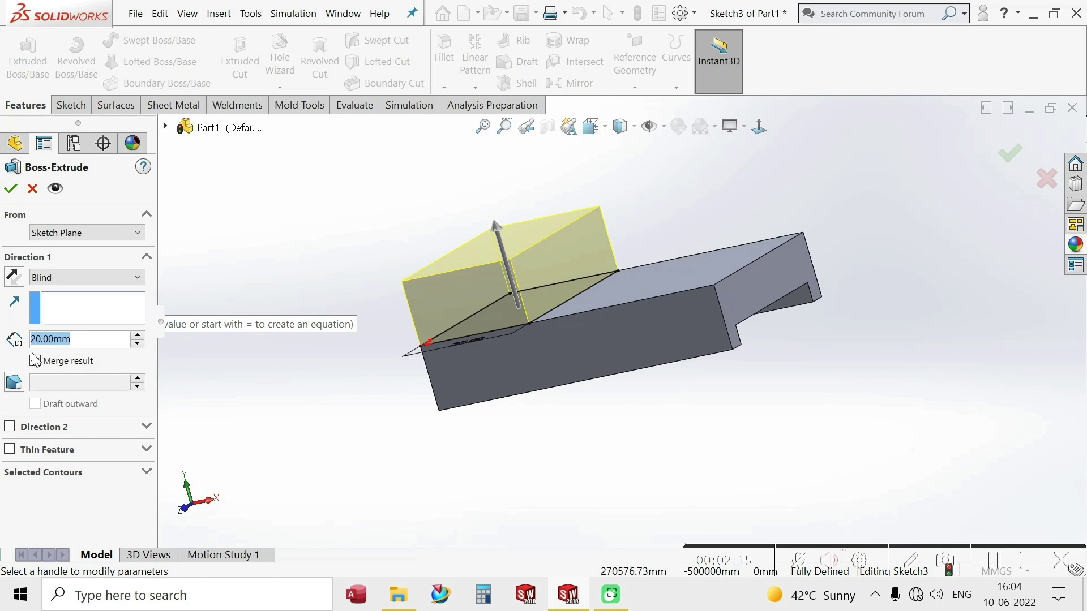
text(24)
key(Return)
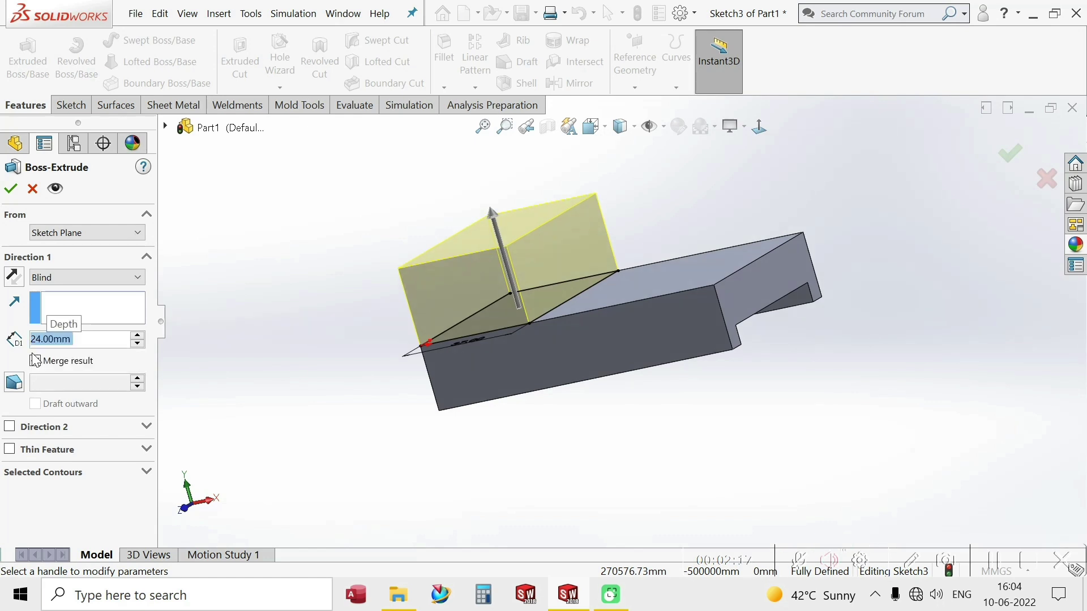
click(10, 188)
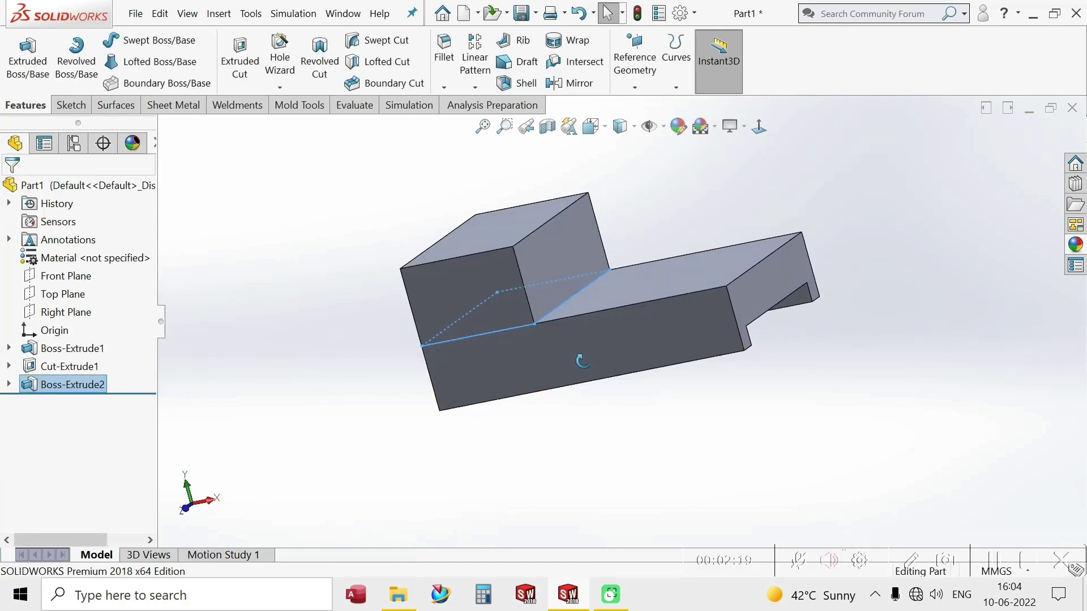
middle_drag(583, 356, 617, 390)
Step: On the raised step's face, draw a horizontal construction centreline at mid-height
click(278, 300)
mouse_move(277, 300)
middle_down()
mouse_move(461, 311)
mouse_move(457, 262)
middle_up()
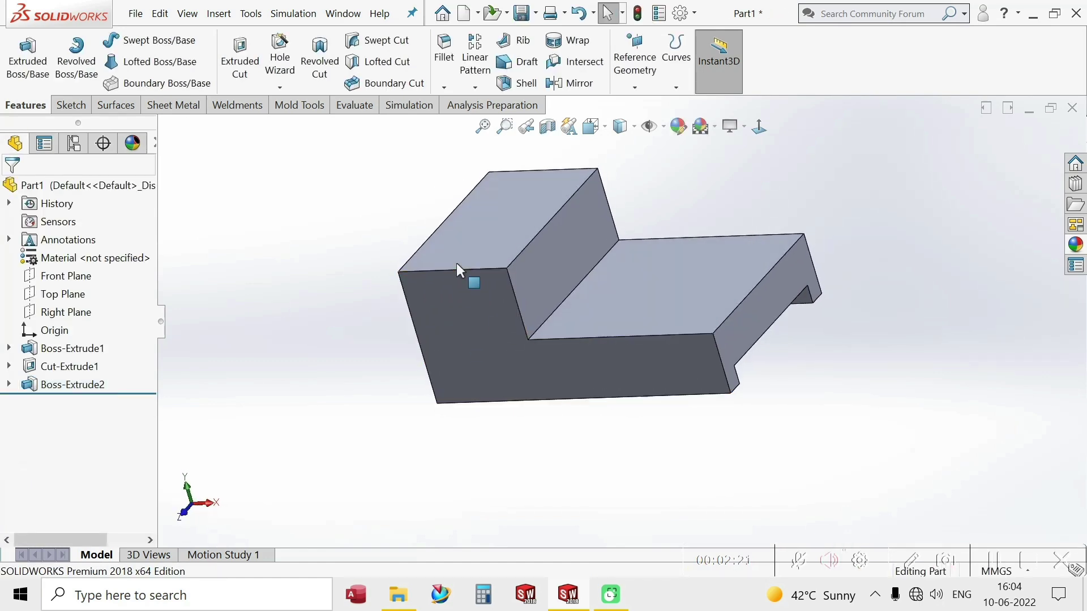
click(460, 243)
click(520, 207)
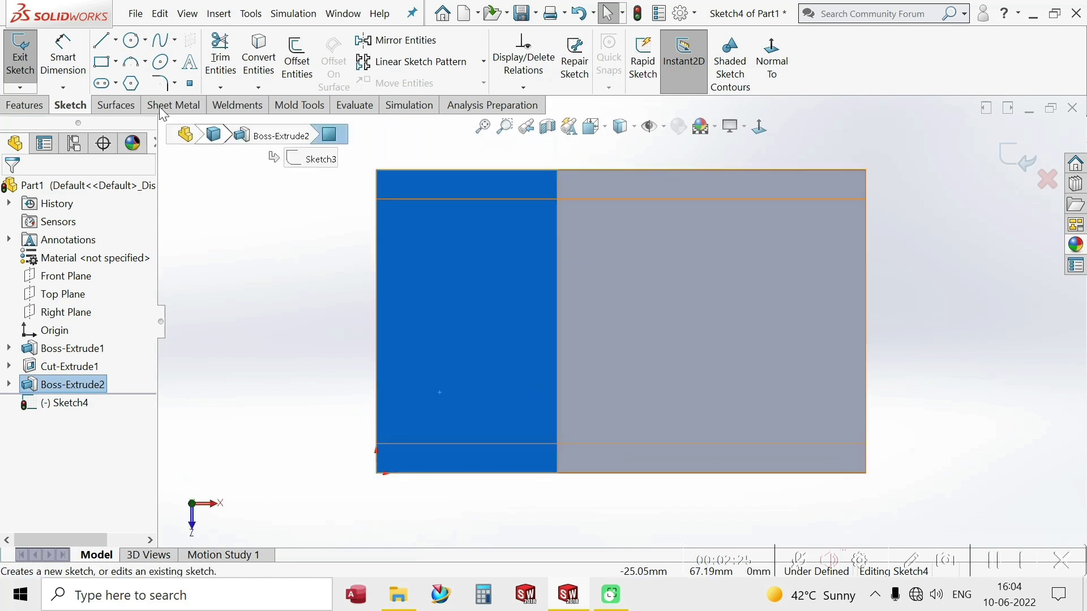
click(102, 41)
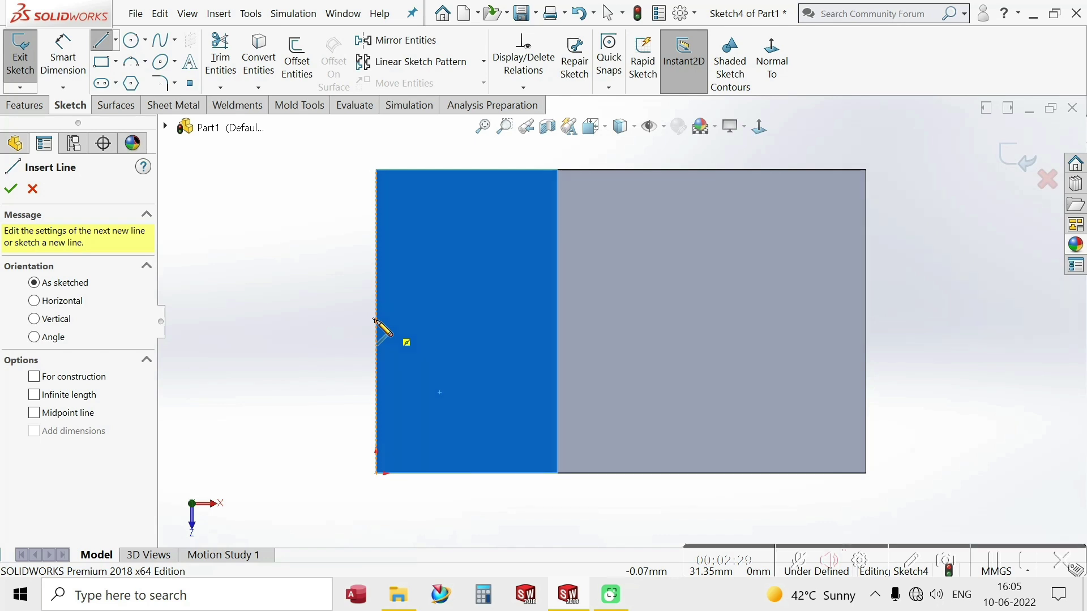
click(375, 321)
click(556, 321)
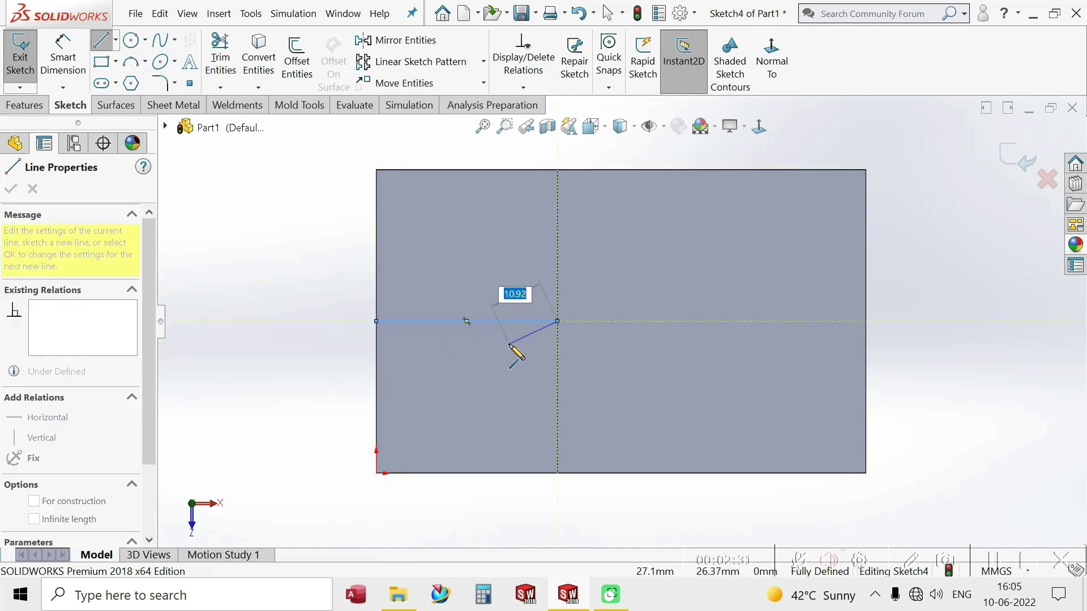
key(Escape)
click(491, 324)
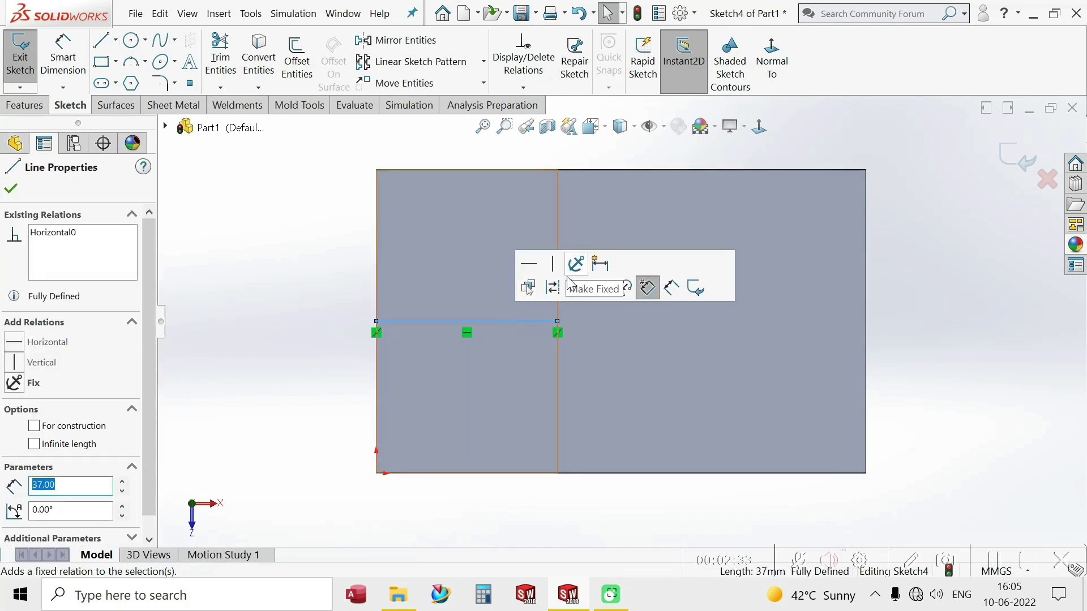
click(552, 287)
click(223, 349)
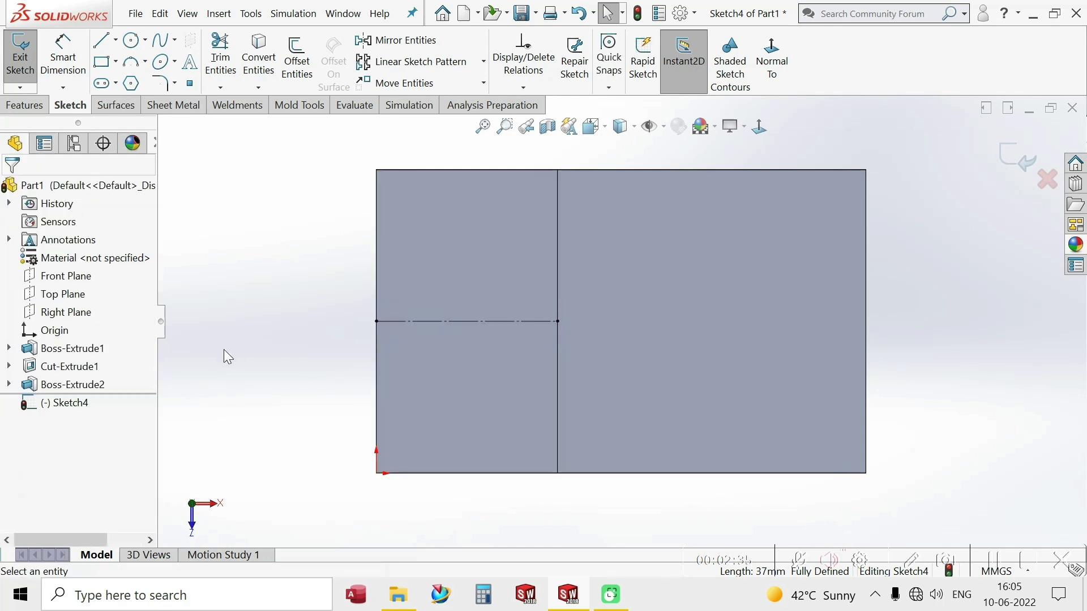
Step: Draw a sloped line with its left end 12 mm above the centreline
click(103, 40)
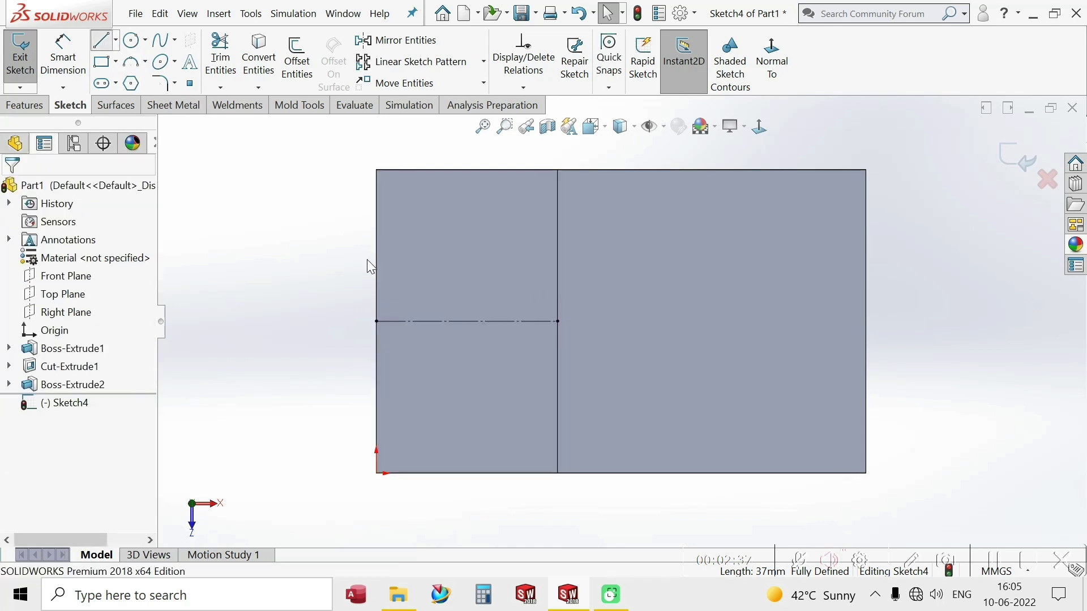
click(557, 236)
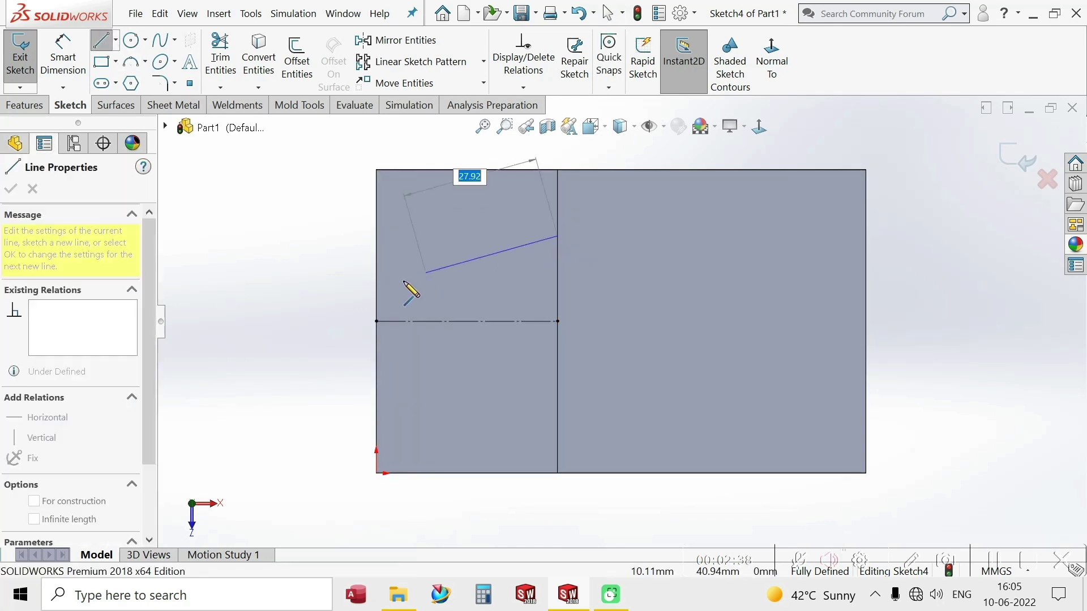
click(375, 276)
key(Escape)
key(Escape)
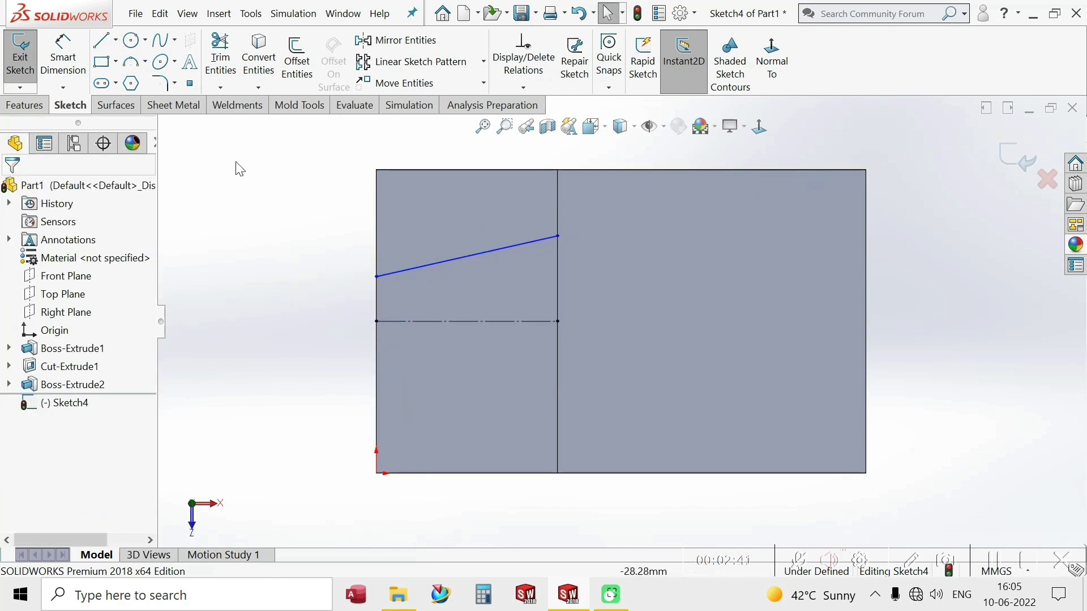
click(54, 50)
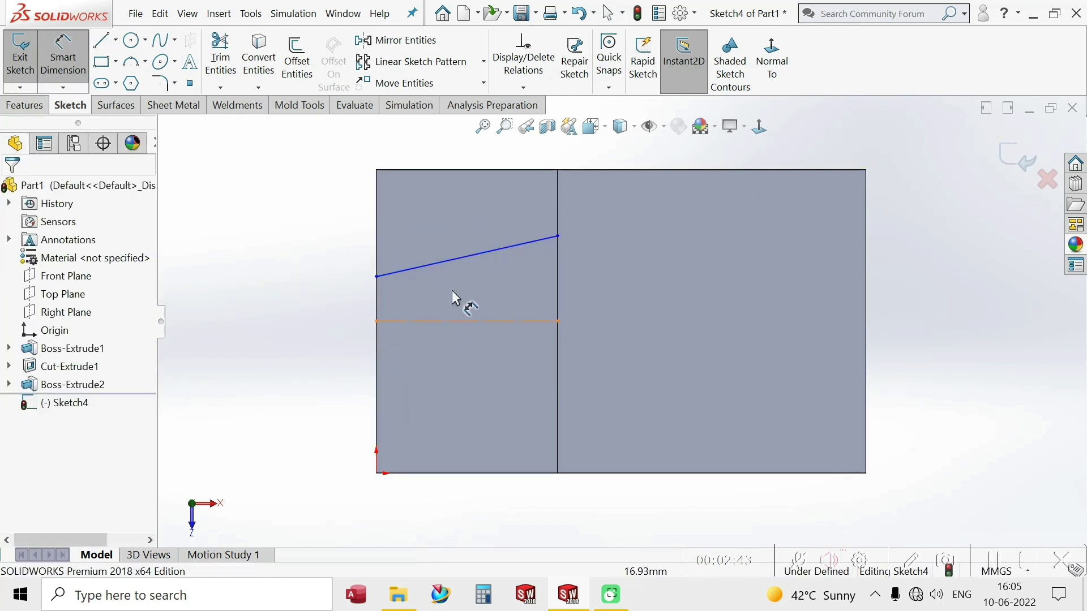
click(376, 277)
click(376, 321)
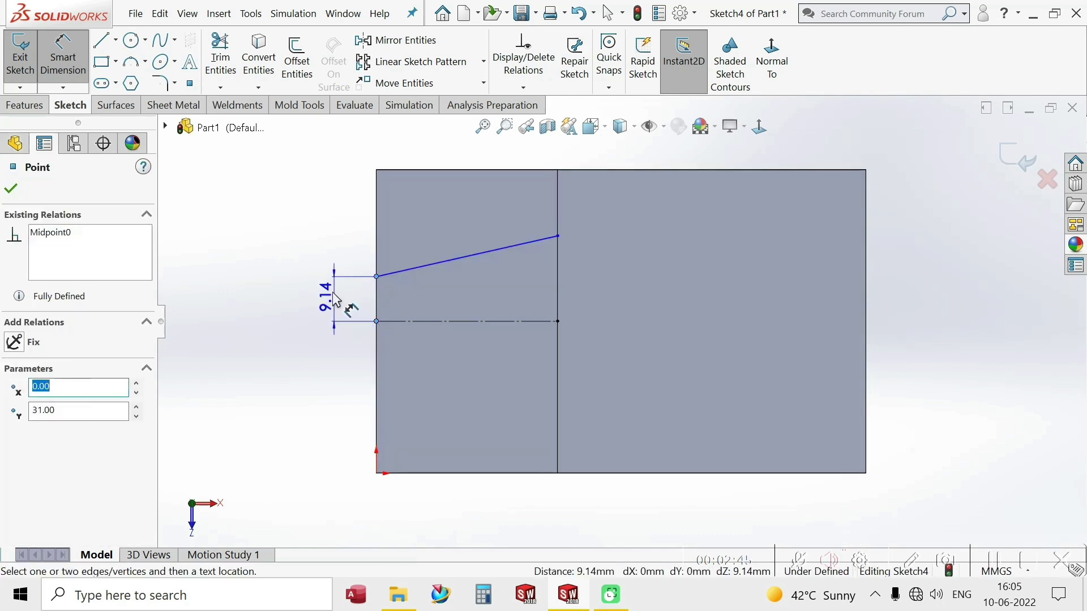
click(338, 306)
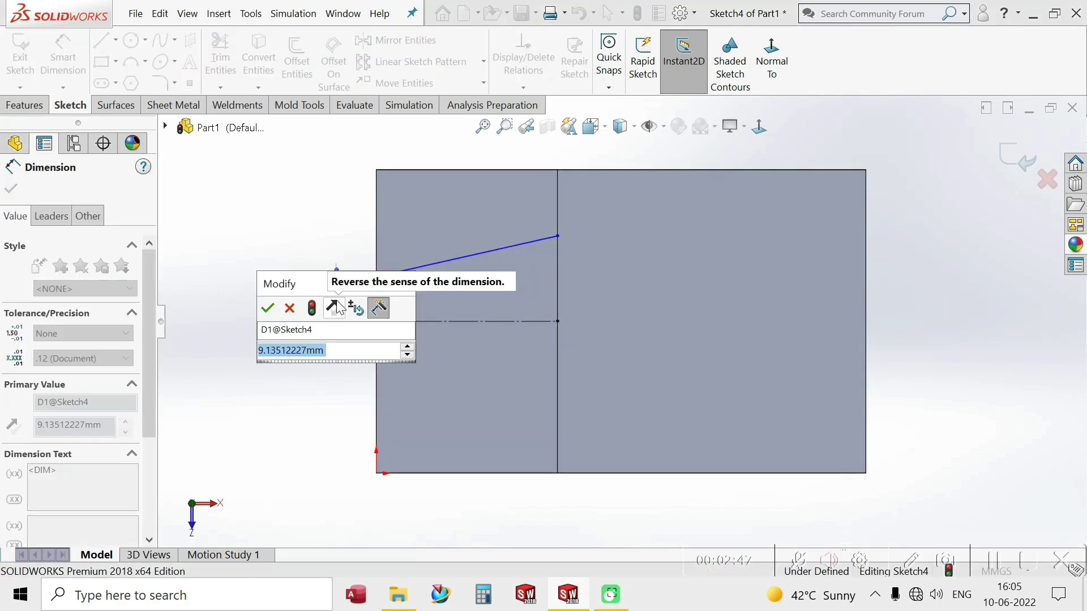
text(12)
key(Return)
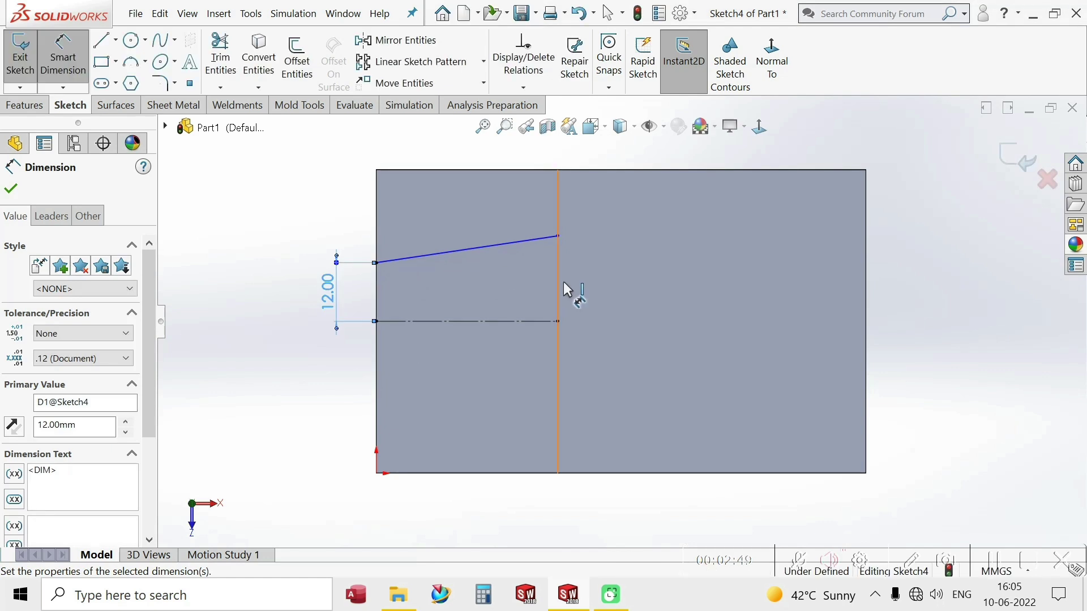
Step: Set the sloped line's right end 37/2 (18.5 mm) above the centreline
click(558, 236)
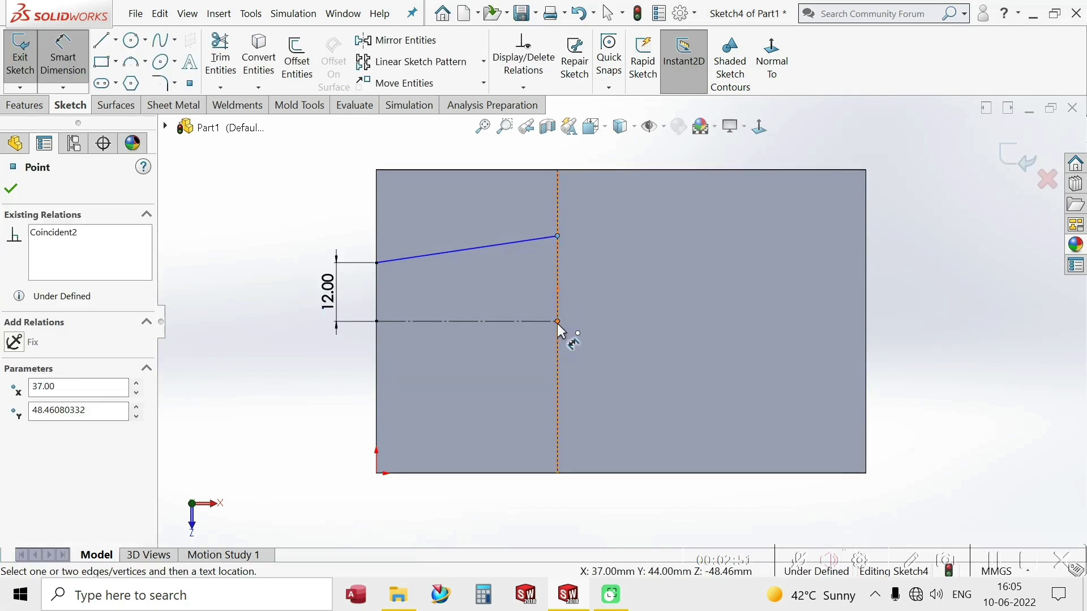
click(558, 321)
click(595, 277)
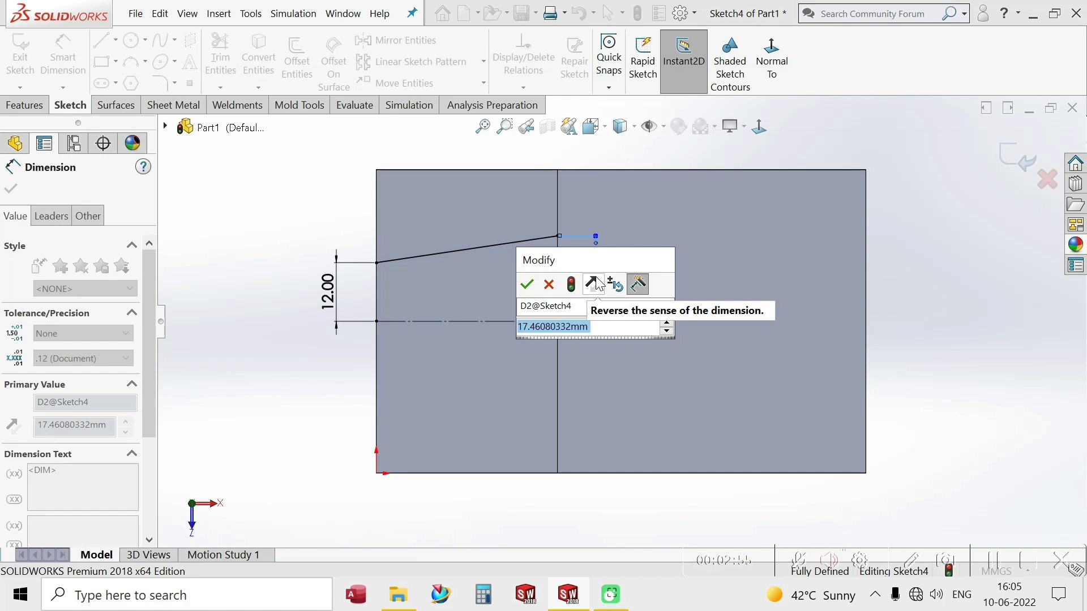
text(37)
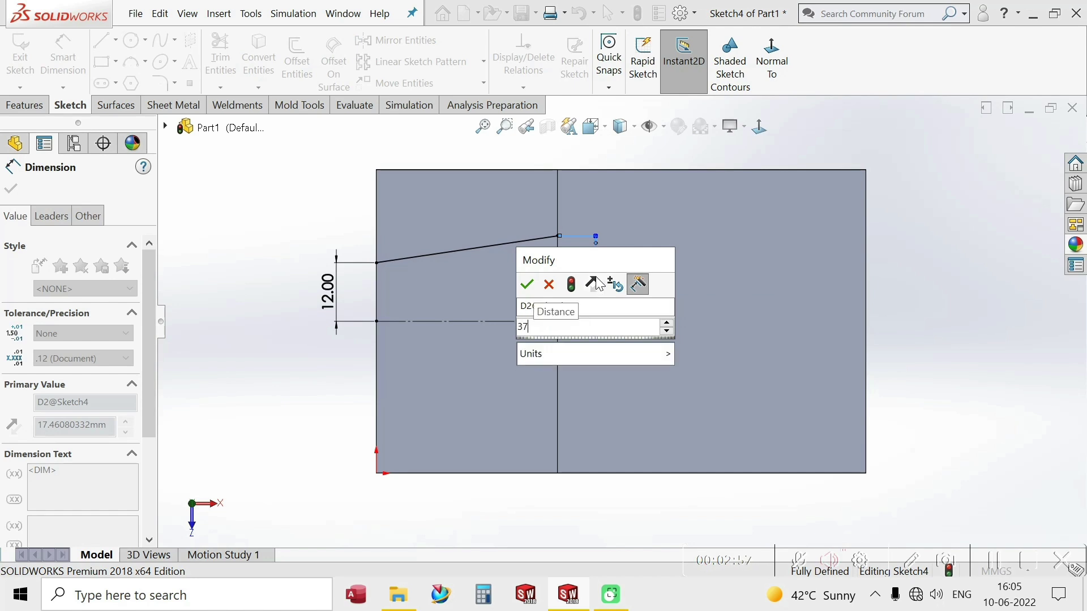
text(/2)
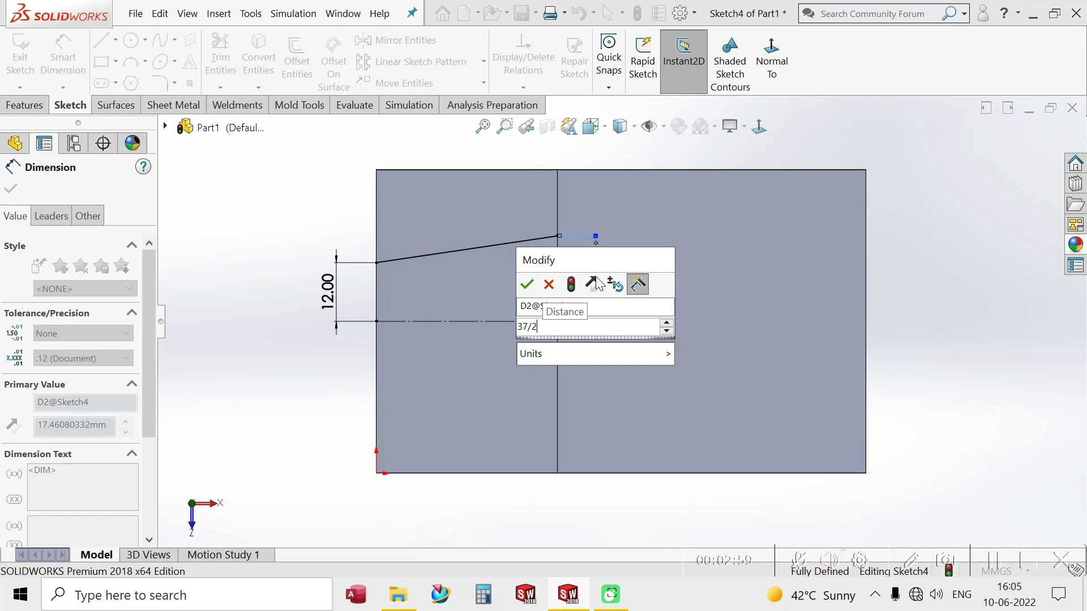
key(Return)
key(Escape)
key(Escape)
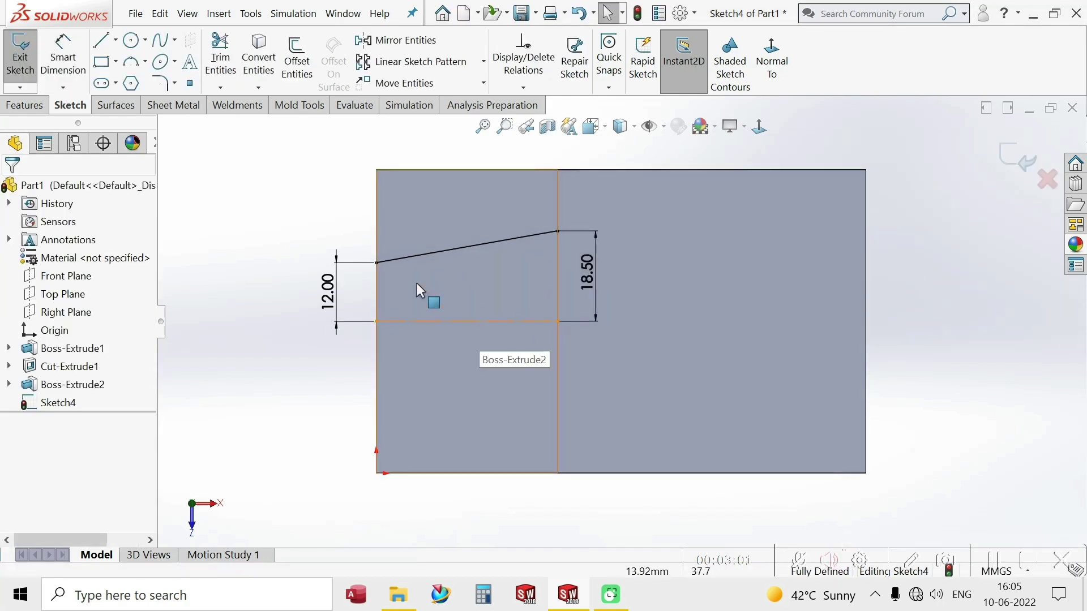
Step: Mirror the sloped line about the horizontal centreline
click(396, 41)
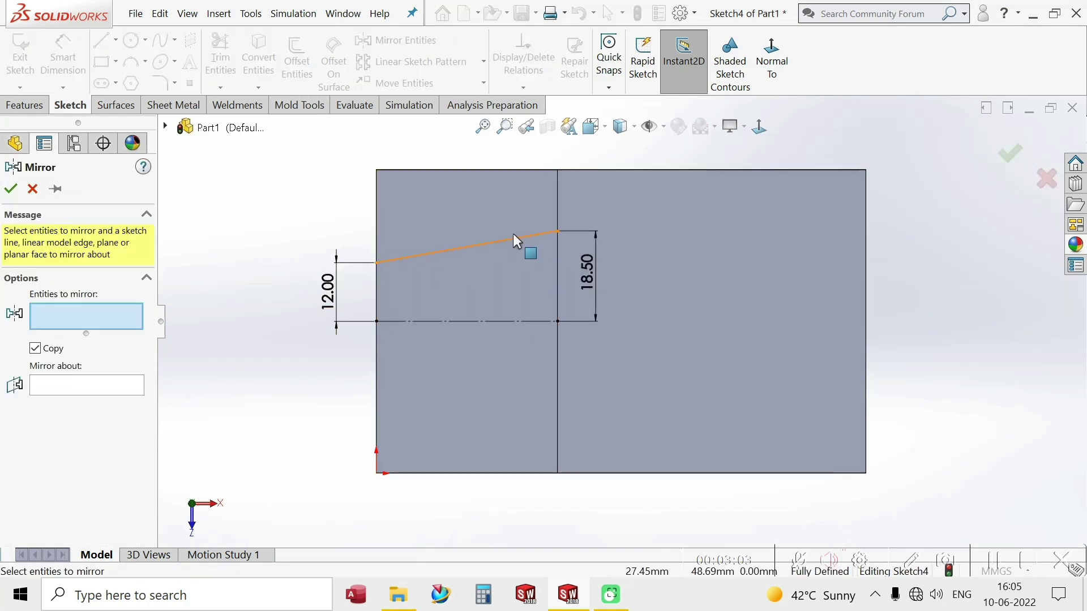
click(495, 242)
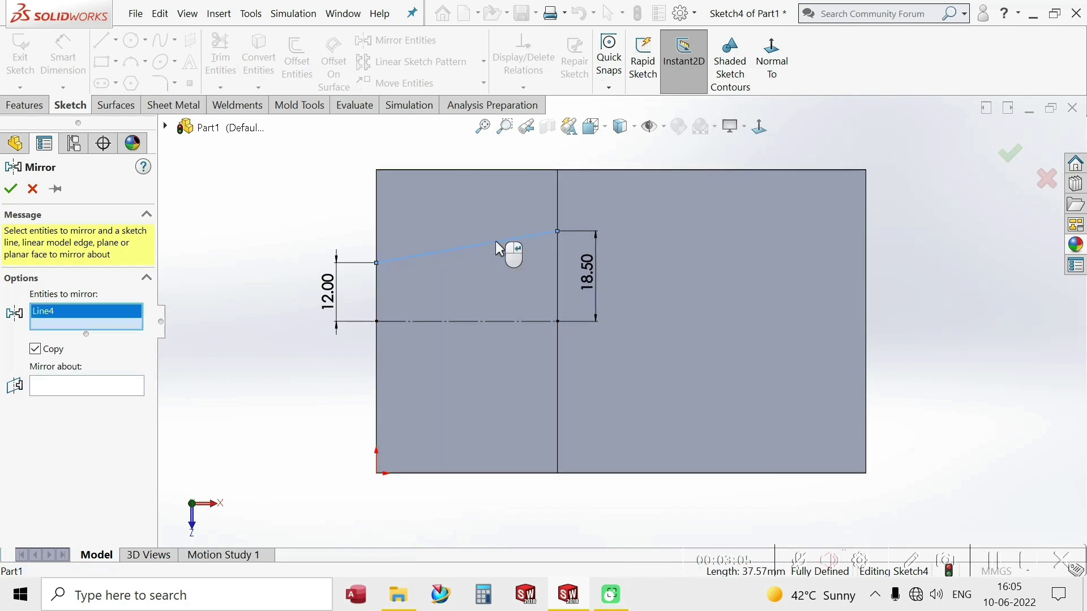
click(105, 383)
click(477, 320)
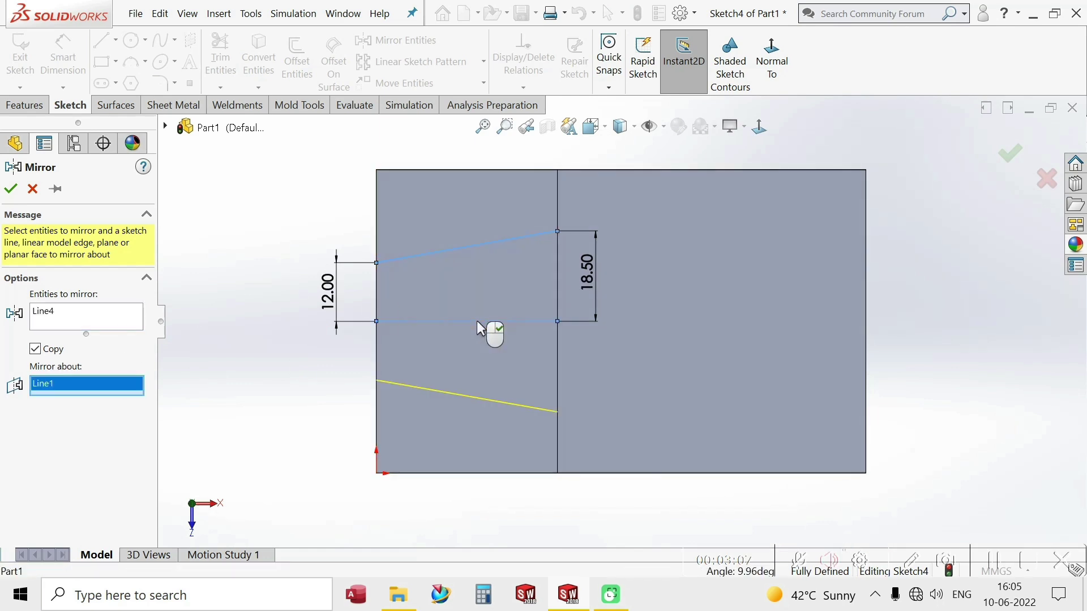
click(12, 190)
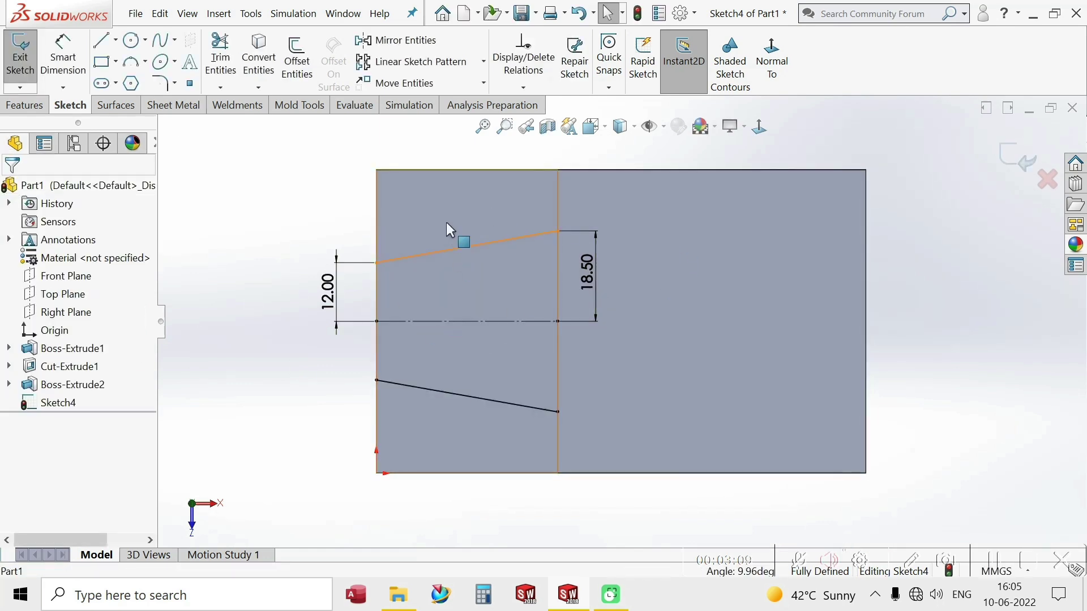
Step: Join the sloped lines' left and right ends with vertical lines to close the trapezoid
click(102, 40)
click(376, 262)
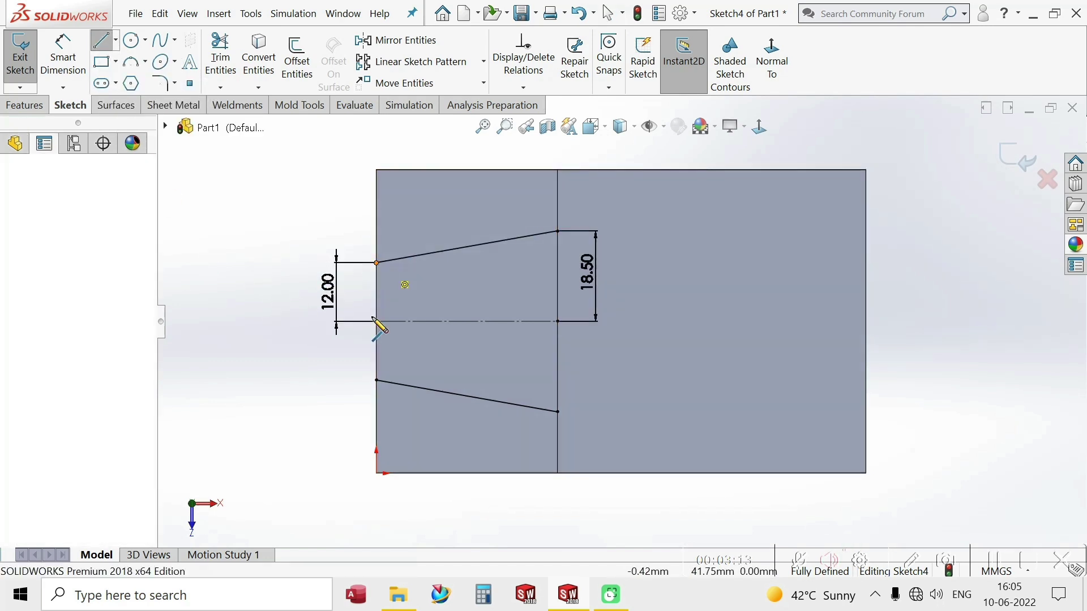
double_click(376, 380)
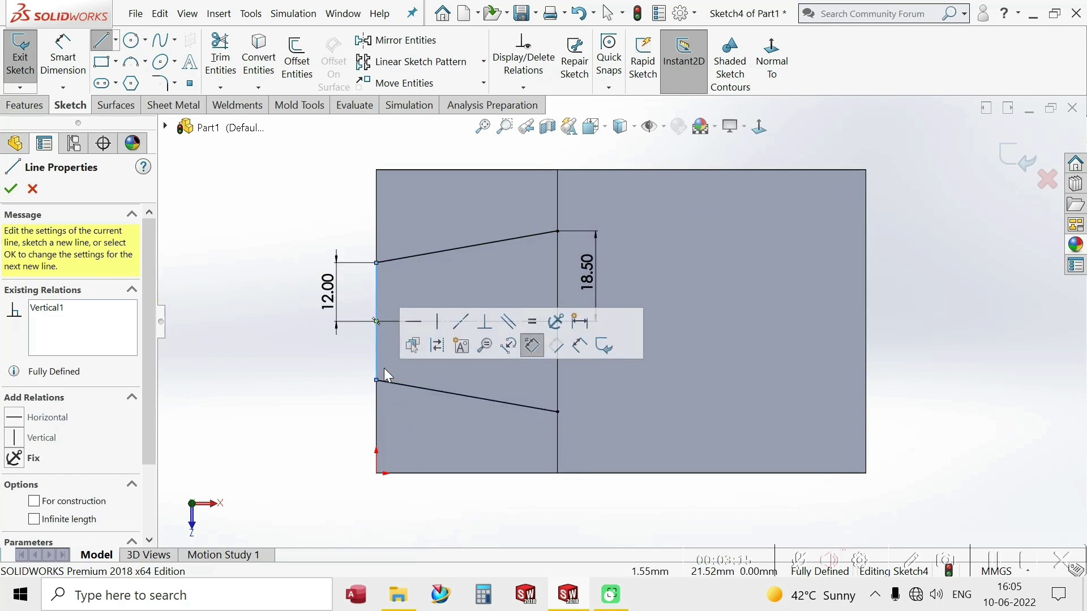
key(Escape)
click(100, 42)
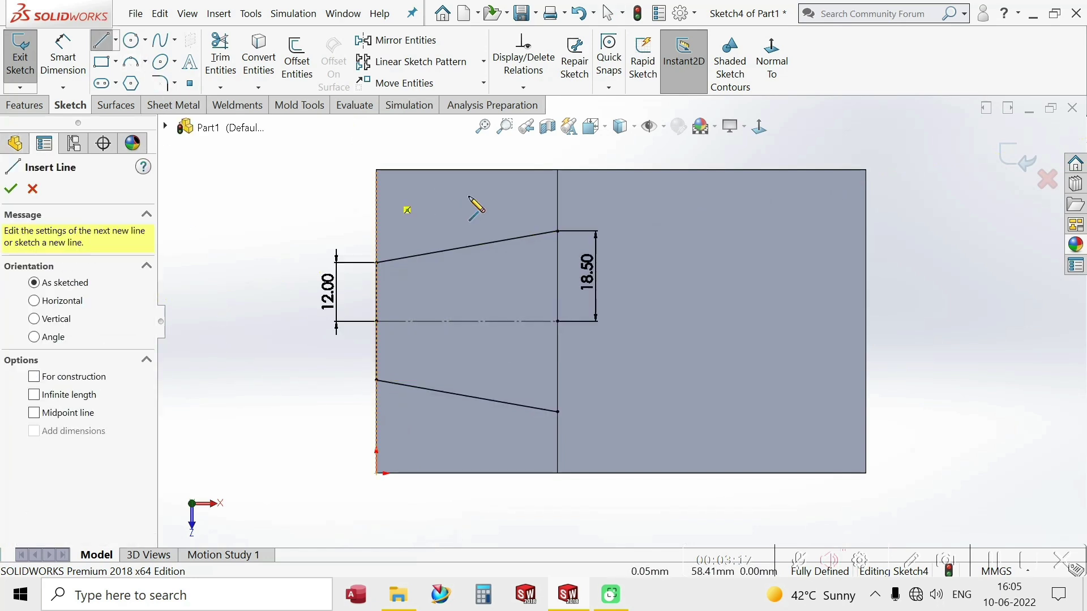
click(557, 232)
double_click(557, 411)
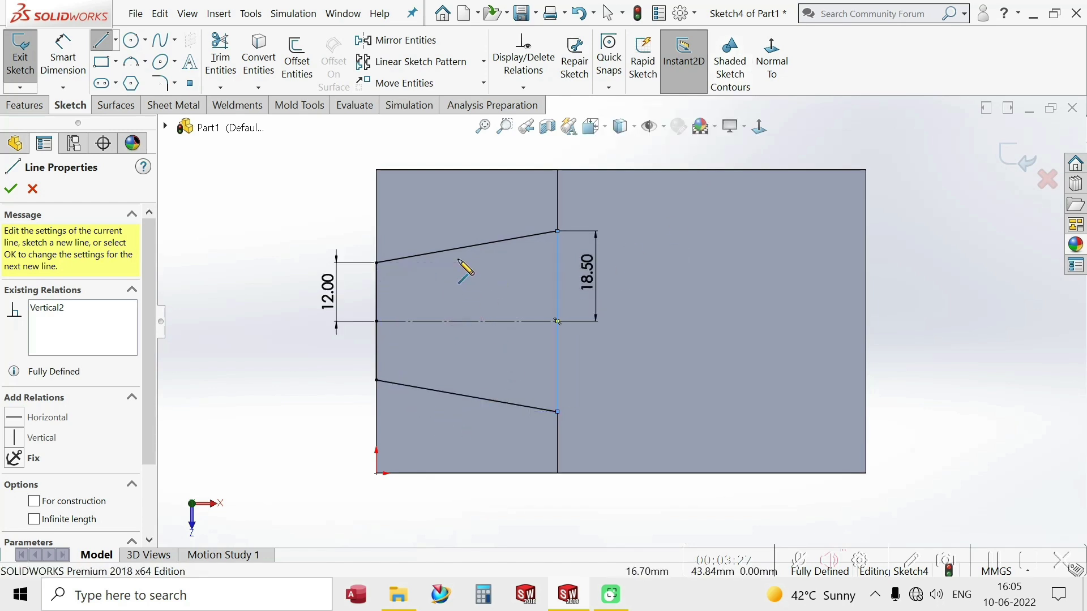
click(734, 61)
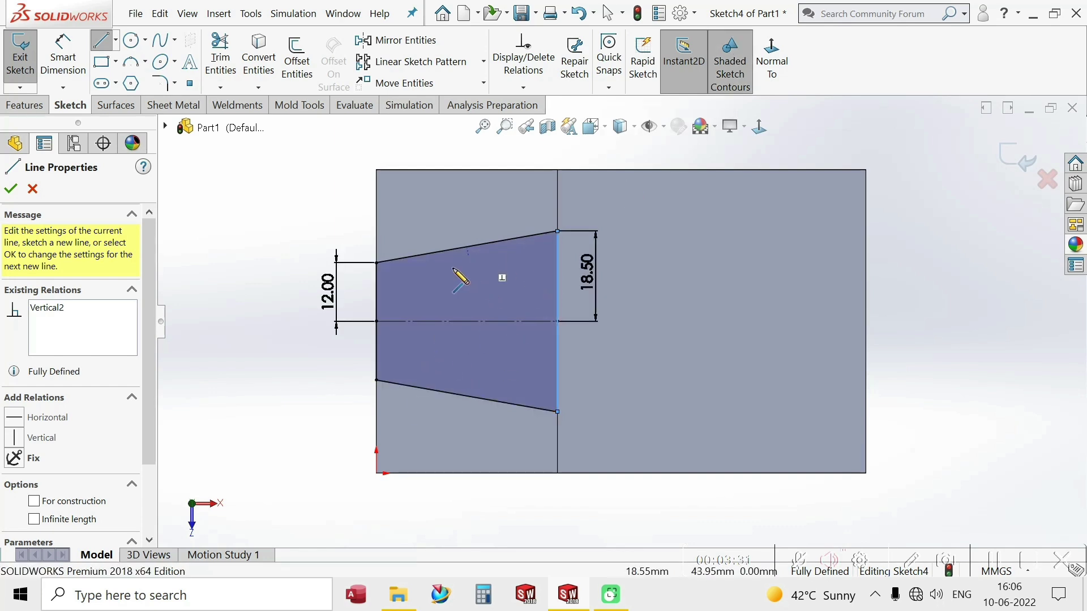
click(730, 61)
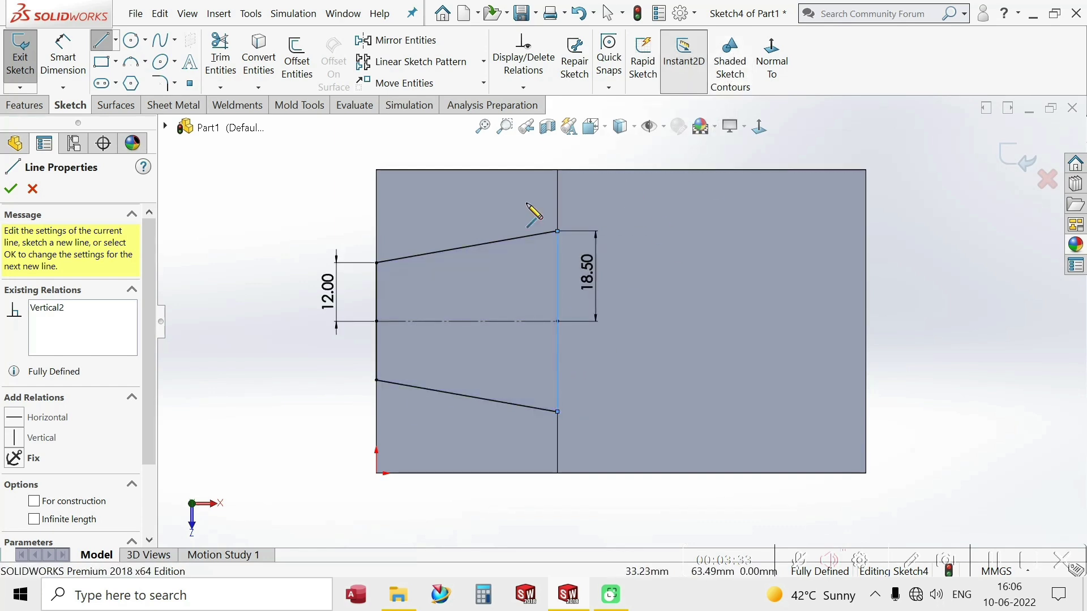
click(10, 190)
middle_drag(476, 417, 547, 267)
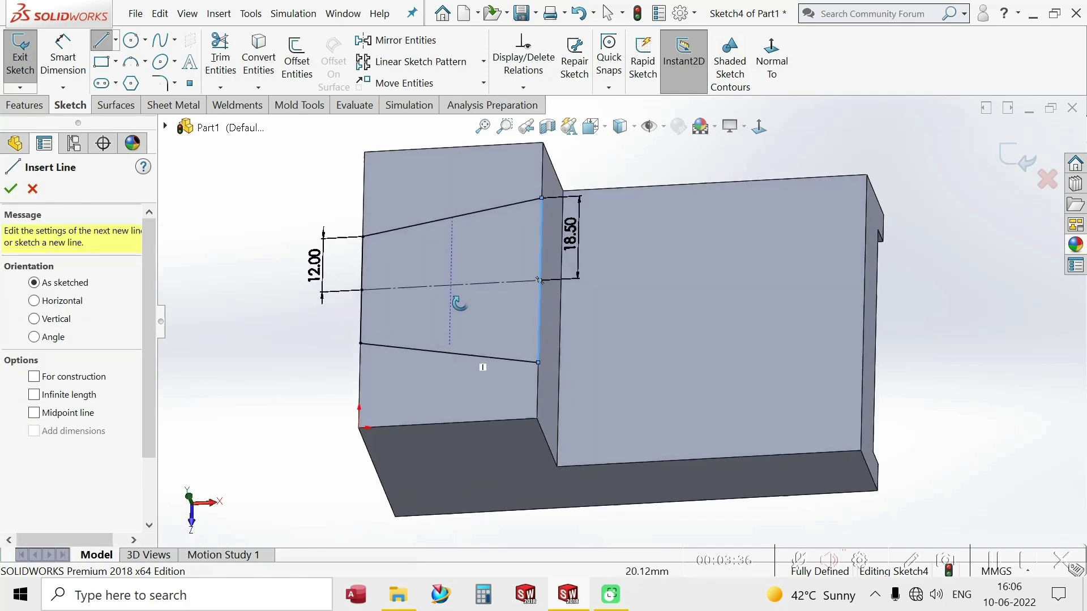
Step: Cut the trapezoid 12 mm deep (Blind) into the raised step as Cut-Extrude2
click(29, 111)
click(240, 61)
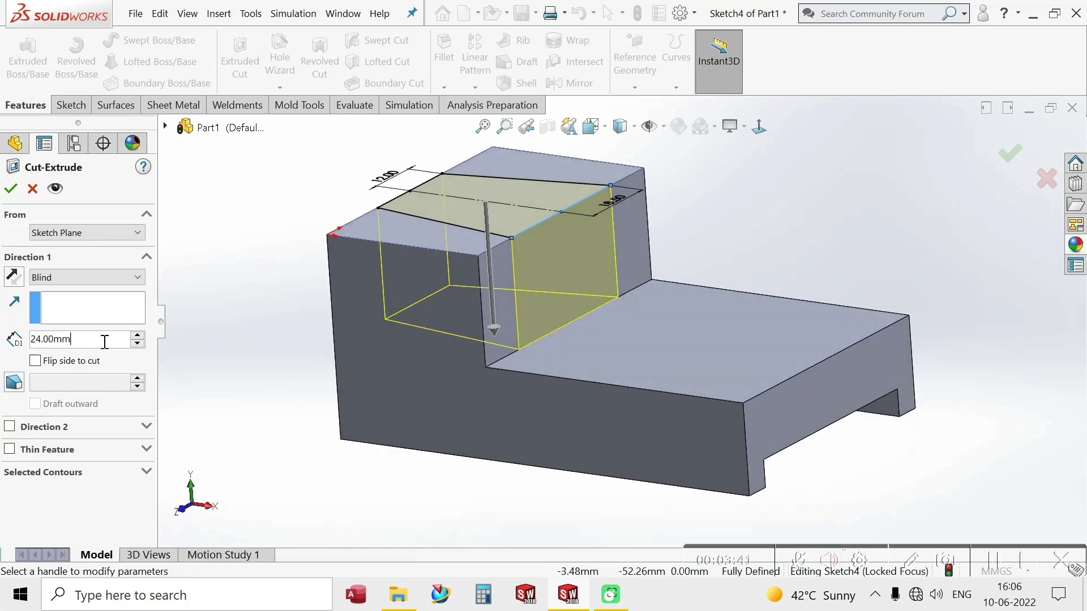
drag(105, 341, 33, 342)
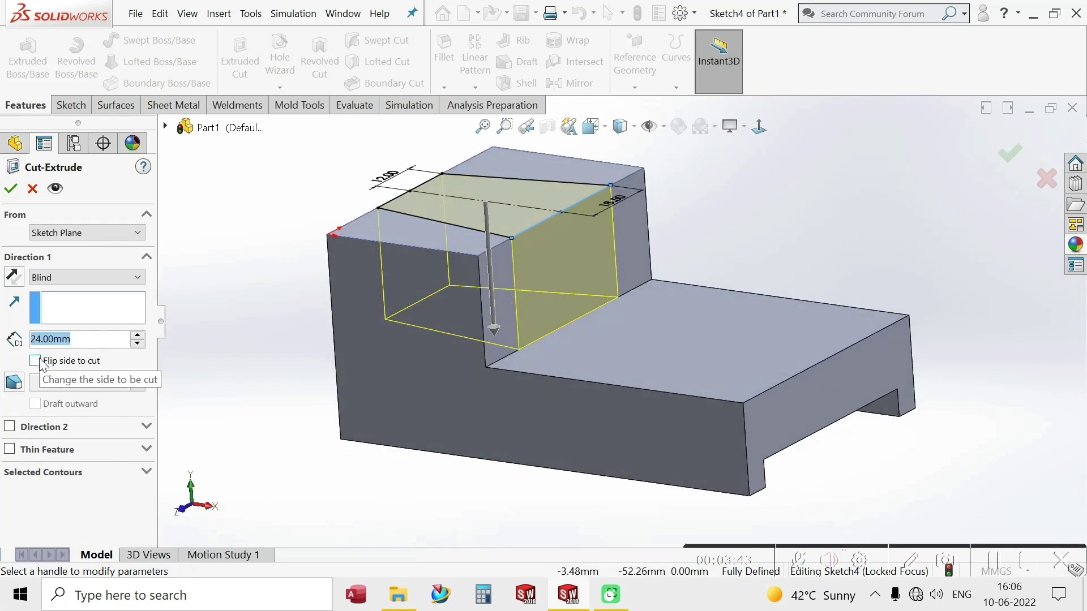
text(12)
key(Return)
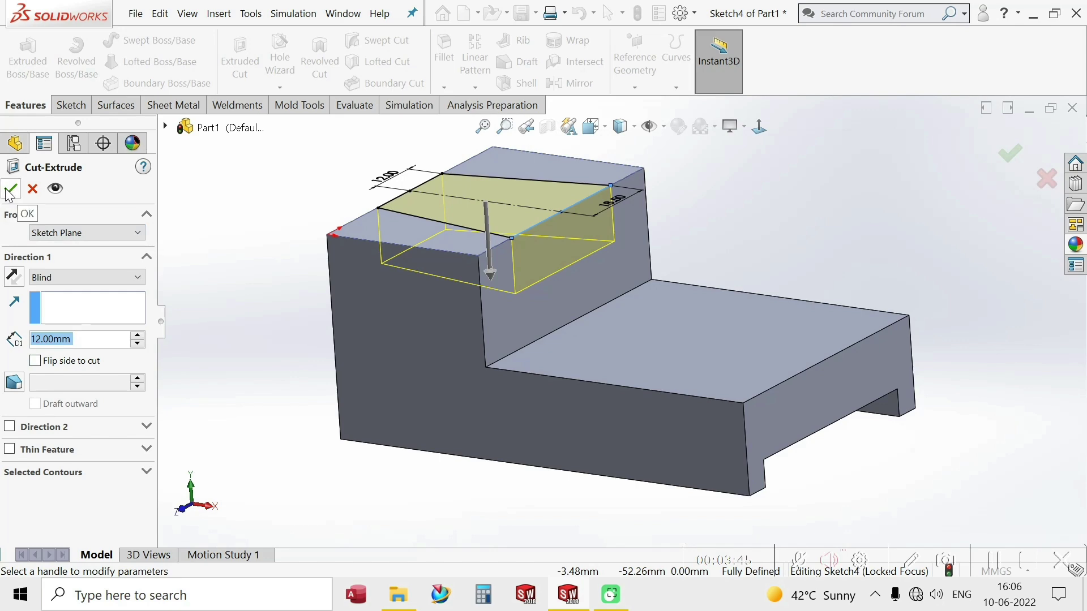
click(11, 190)
mouse_move(333, 240)
middle_down()
mouse_move(357, 320)
mouse_move(634, 351)
middle_up()
click(633, 351)
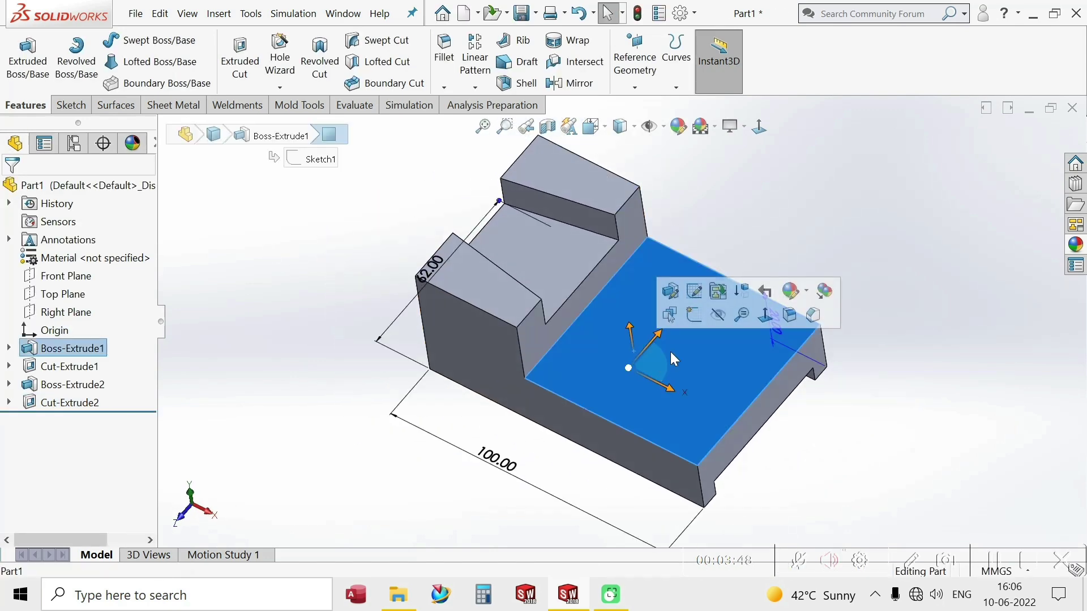
Step: Draw a straight slot on the block's lower top face
click(695, 317)
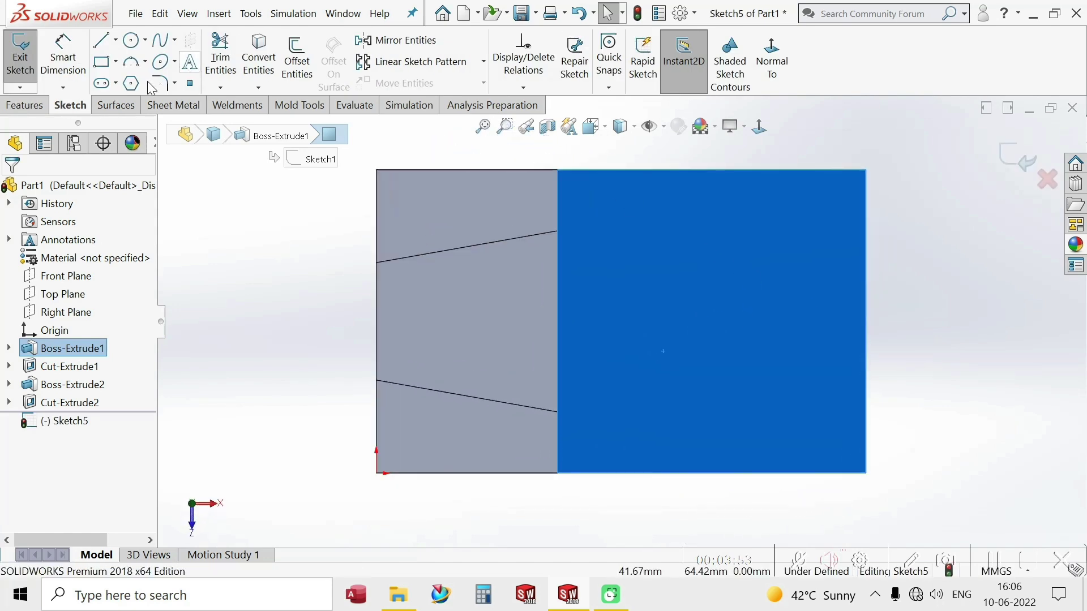
click(110, 85)
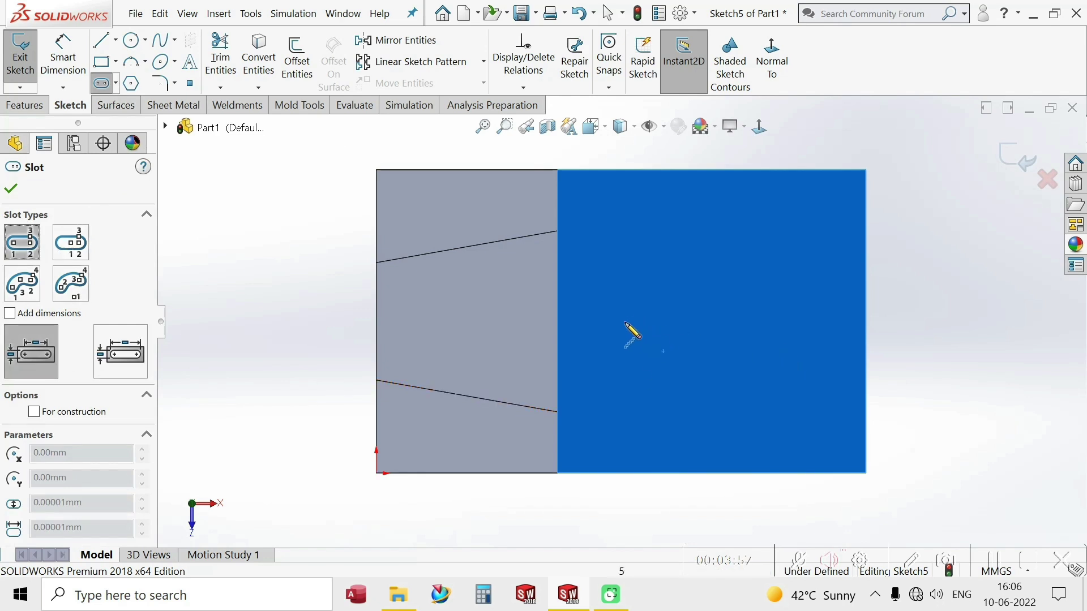
click(617, 311)
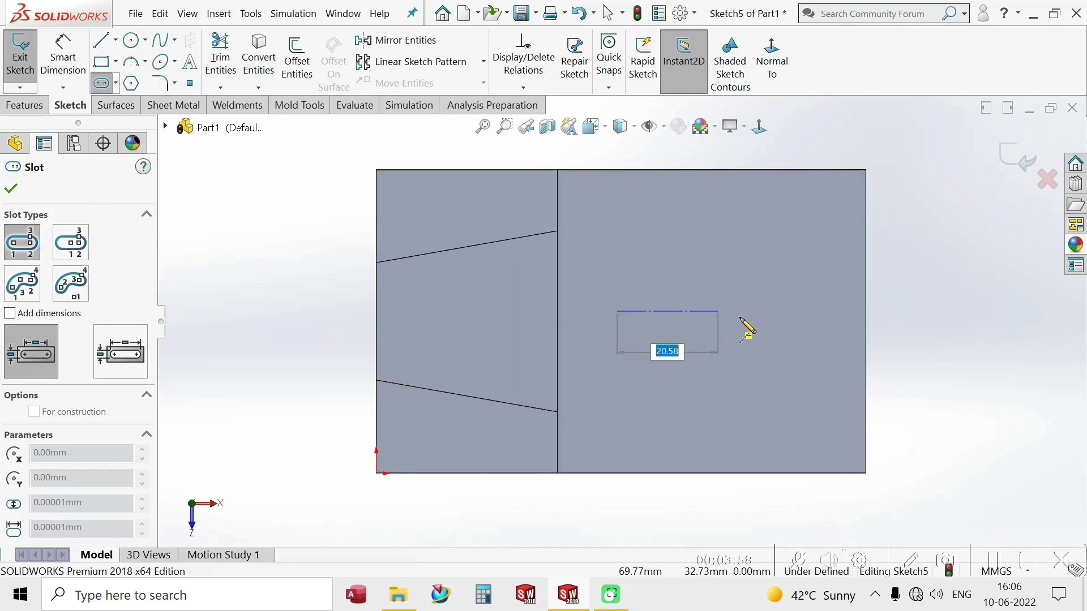
click(792, 311)
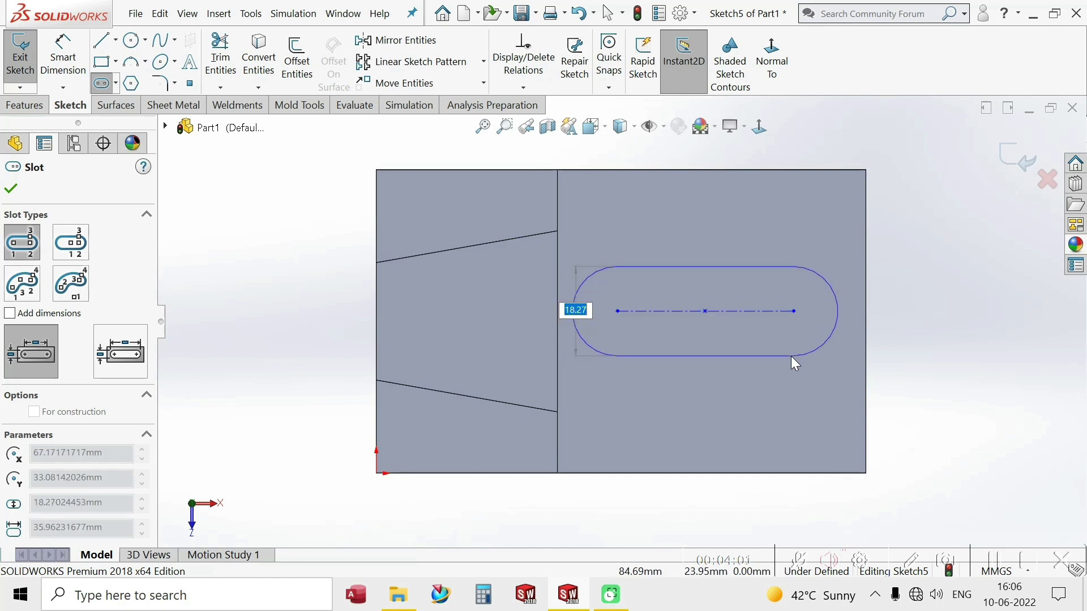
click(789, 351)
key(Escape)
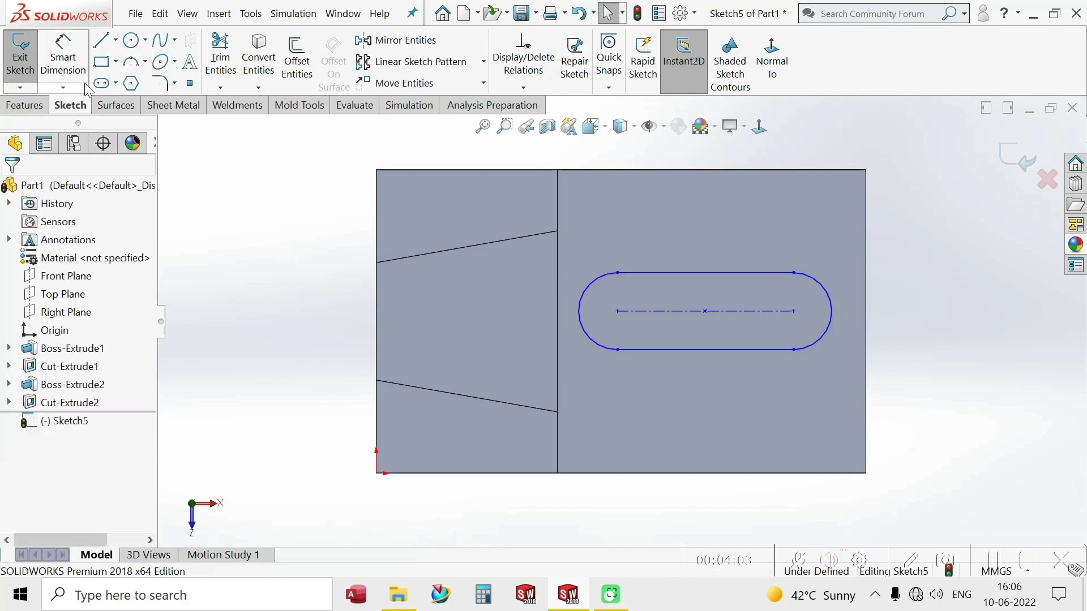
Step: Locate the slot centreline 31 mm above the block's bottom edge
click(62, 55)
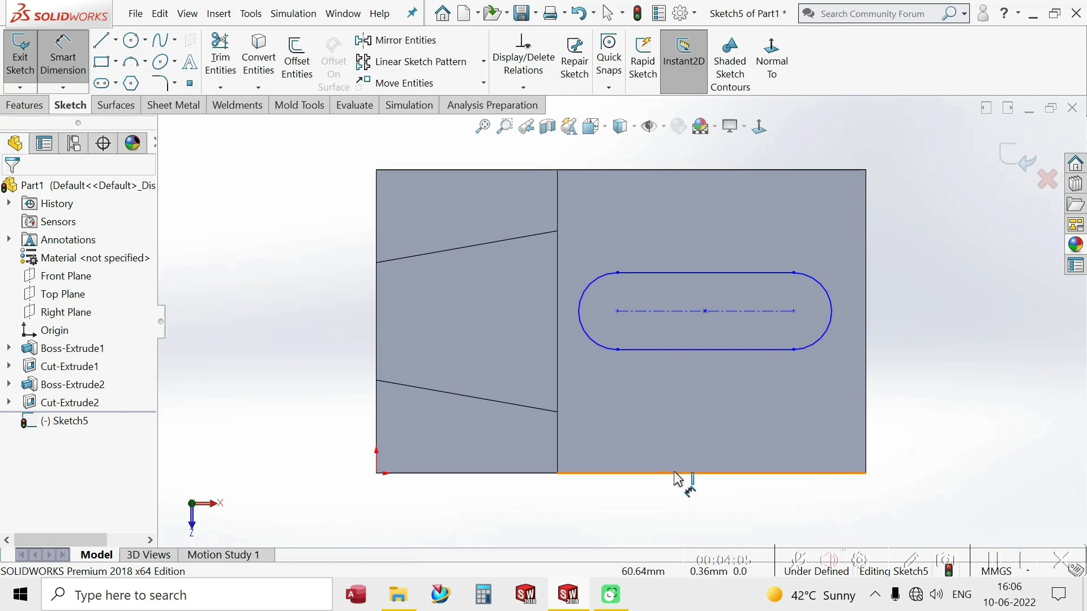
click(687, 312)
click(821, 473)
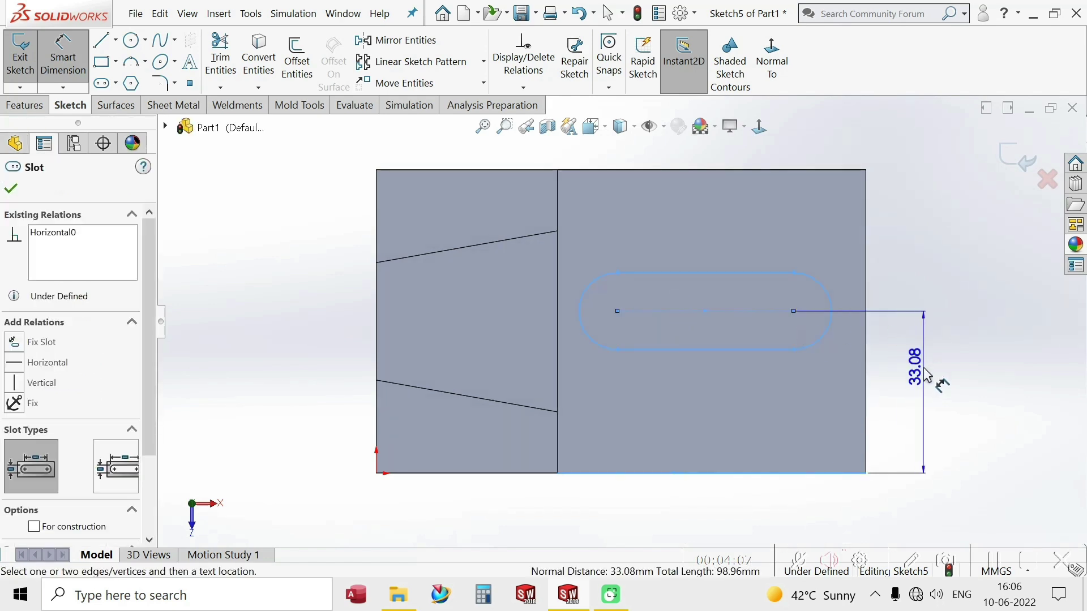
click(922, 374)
text(31)
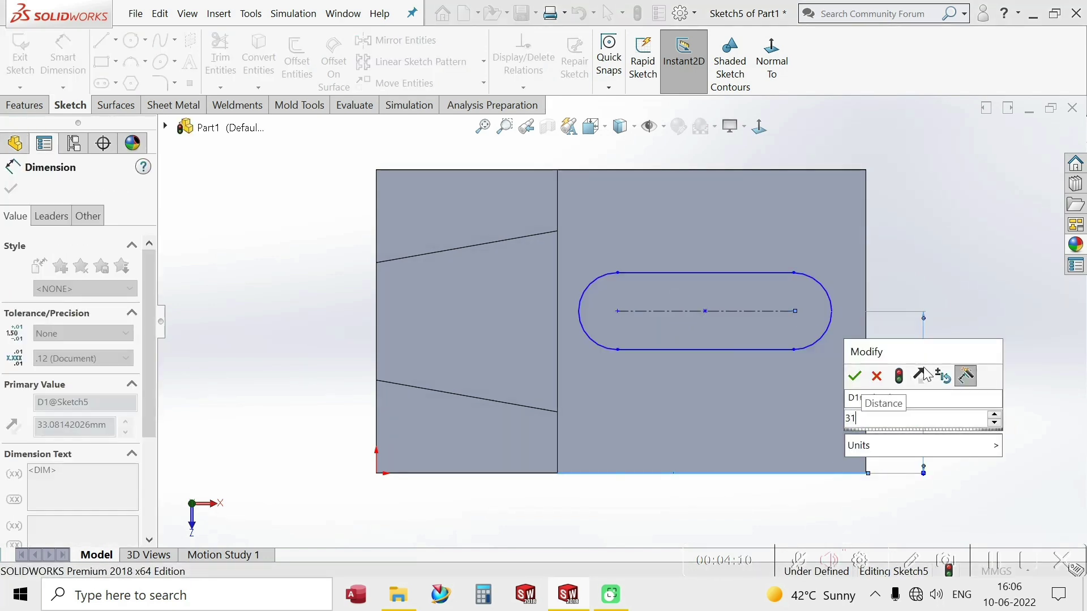
key(Return)
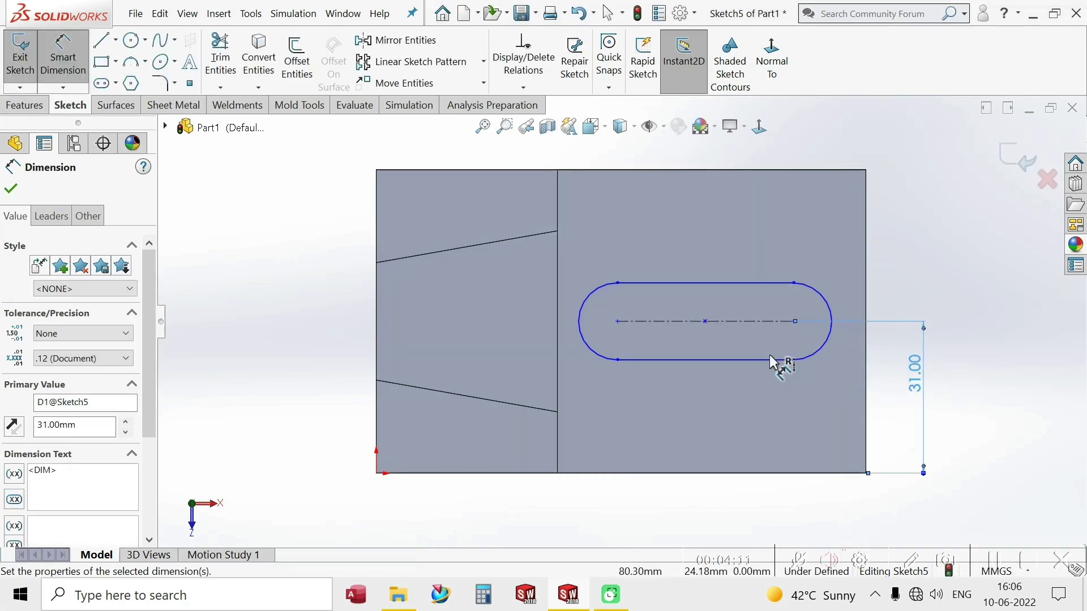
Step: Set the slot's centre-to-centre length to 20 mm
click(592, 338)
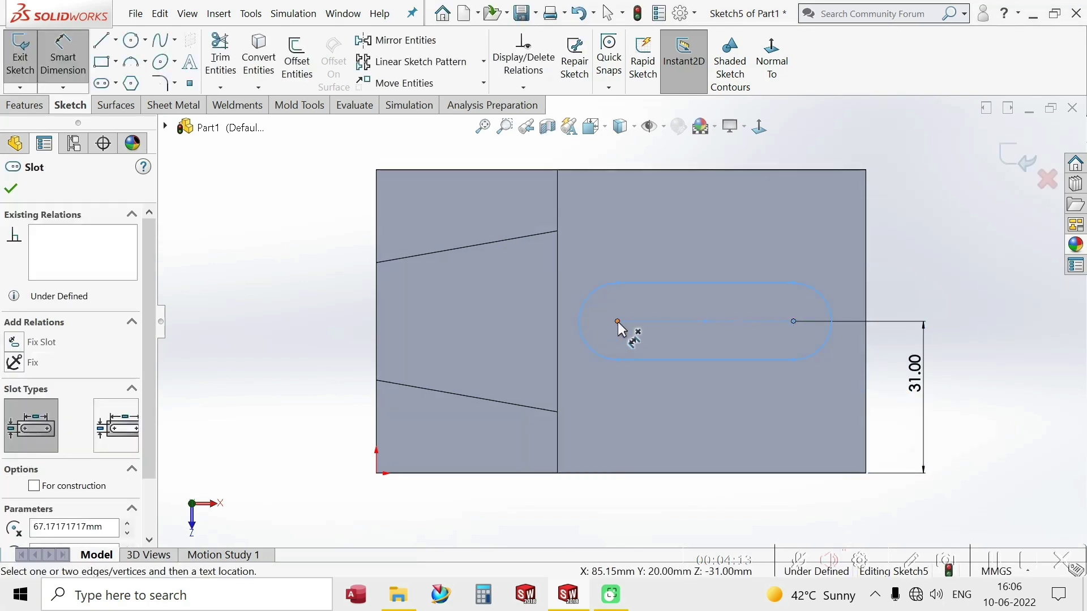
click(617, 322)
click(680, 410)
text(2)
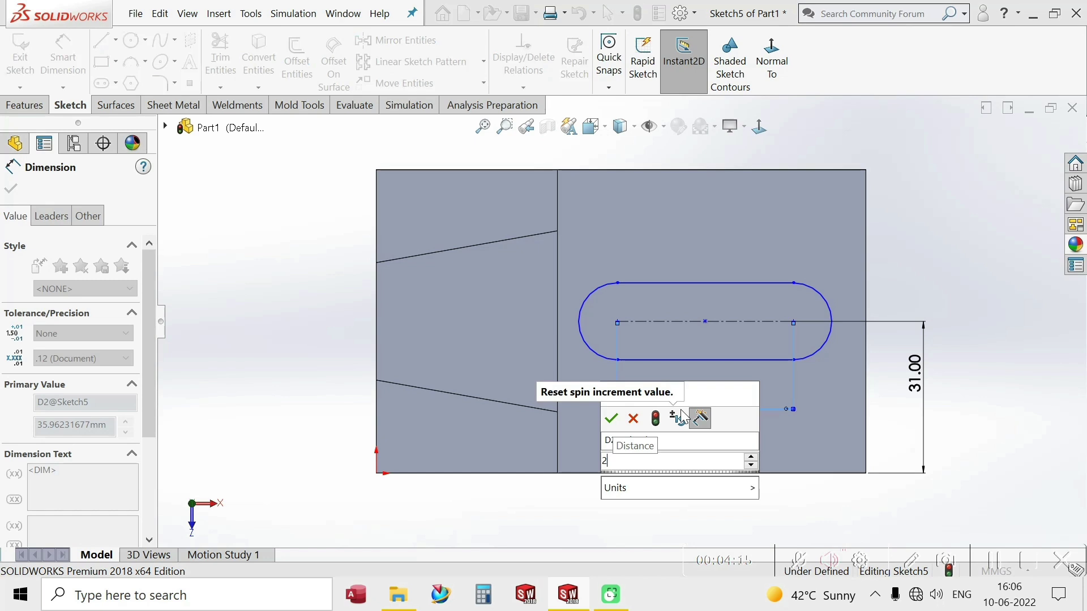
text(0)
key(Return)
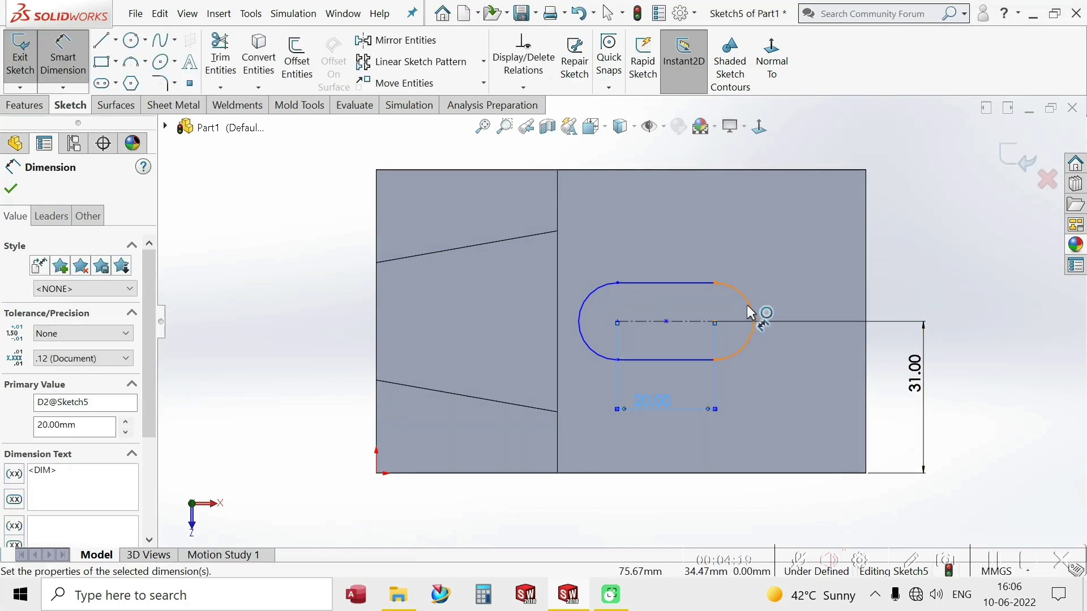
Step: Give the slot's end arc an 8 mm radius
click(746, 319)
click(780, 236)
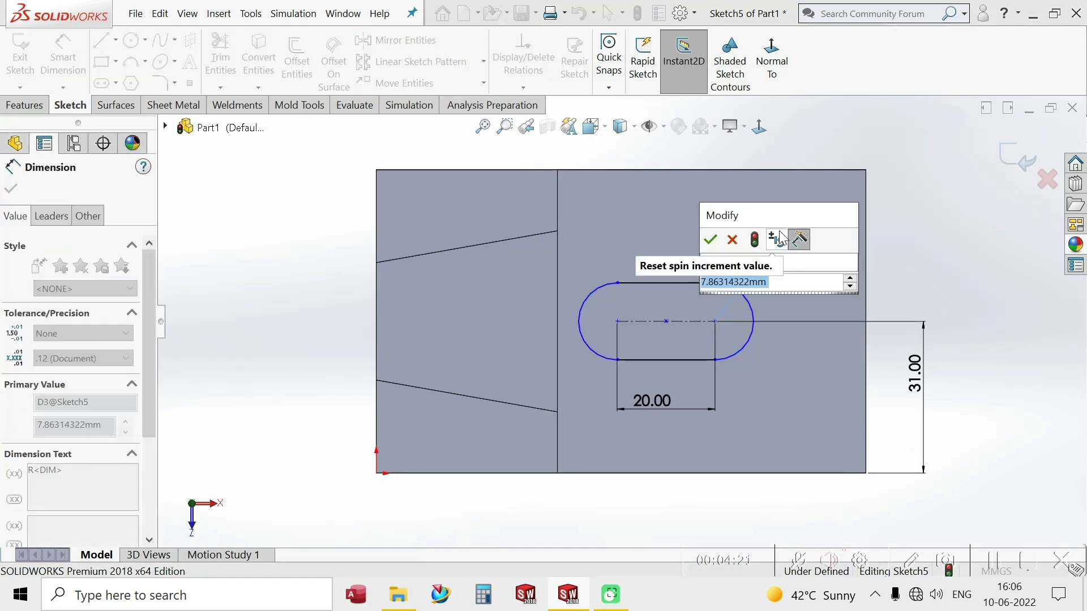
text(8)
key(Return)
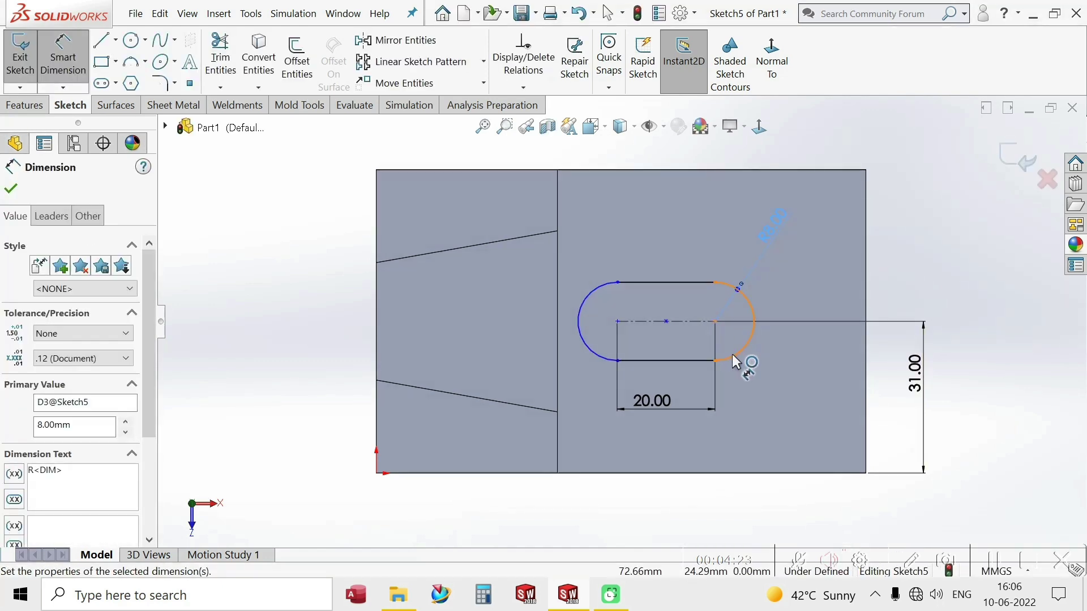
Step: Position the slot end centre 21.5 mm from the part's right edge
click(717, 322)
click(871, 357)
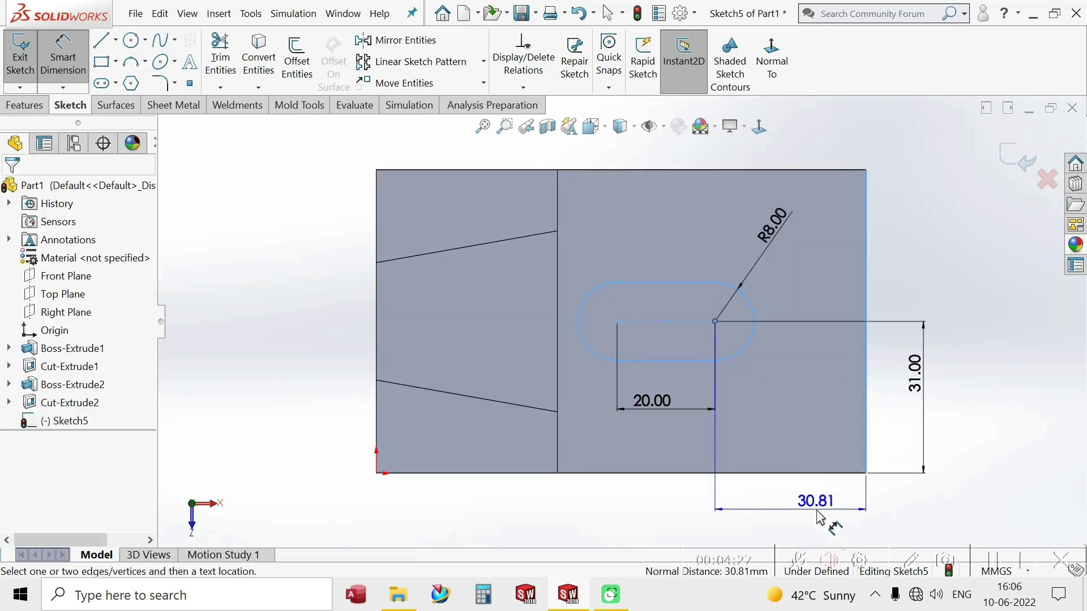
click(824, 522)
text(21)
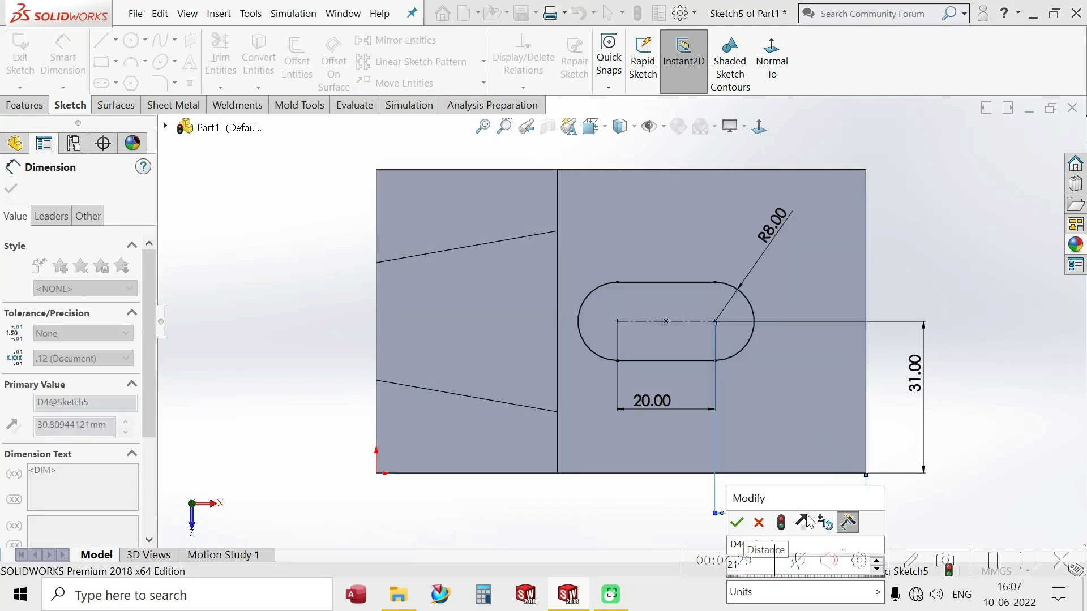
text(.5)
key(Return)
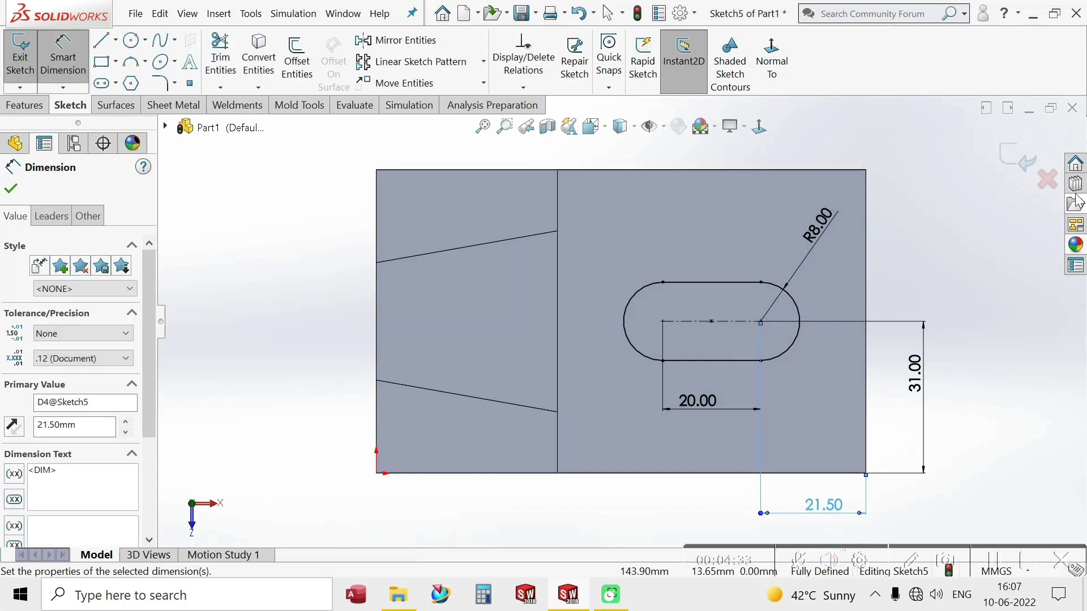
Step: Exit the slot sketch and cut it Through All as Cut-Extrude3
click(1013, 156)
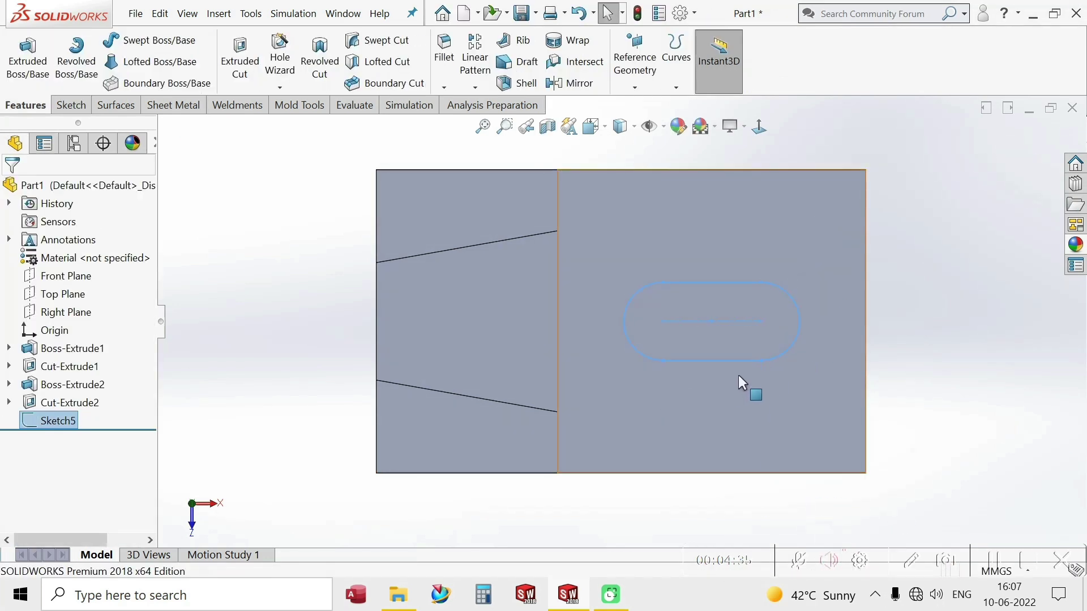
middle_drag(703, 379, 650, 187)
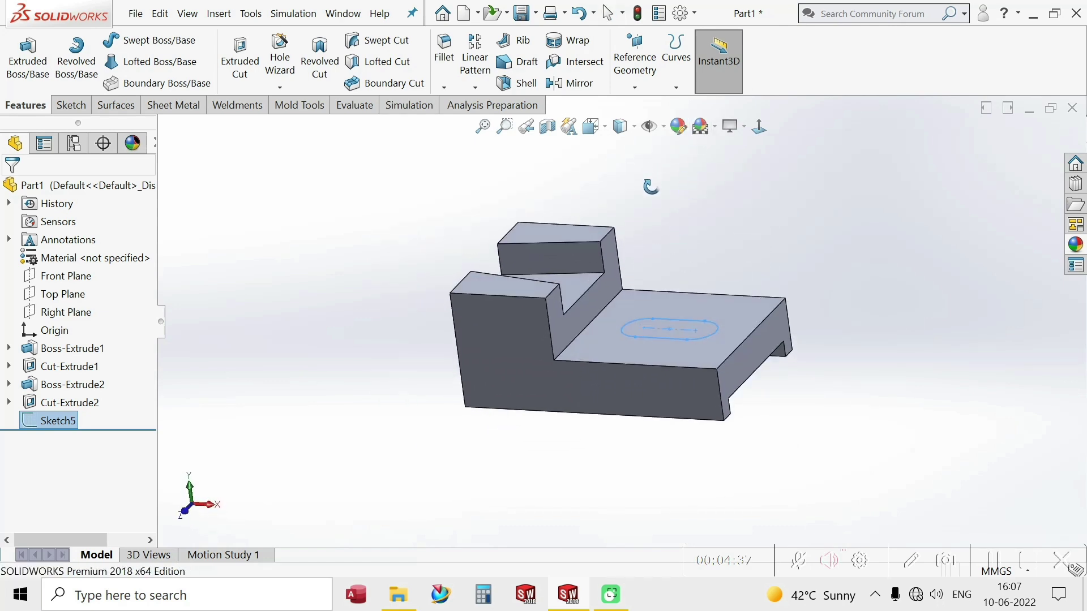
click(240, 56)
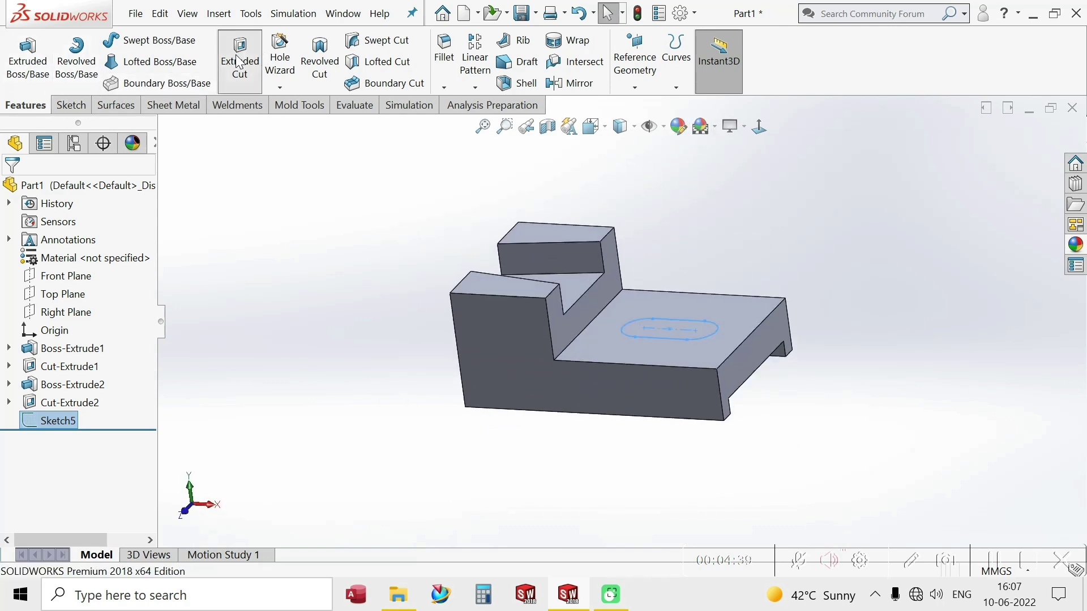
mouse_move(627, 424)
middle_down()
mouse_move(594, 340)
mouse_move(594, 392)
middle_up()
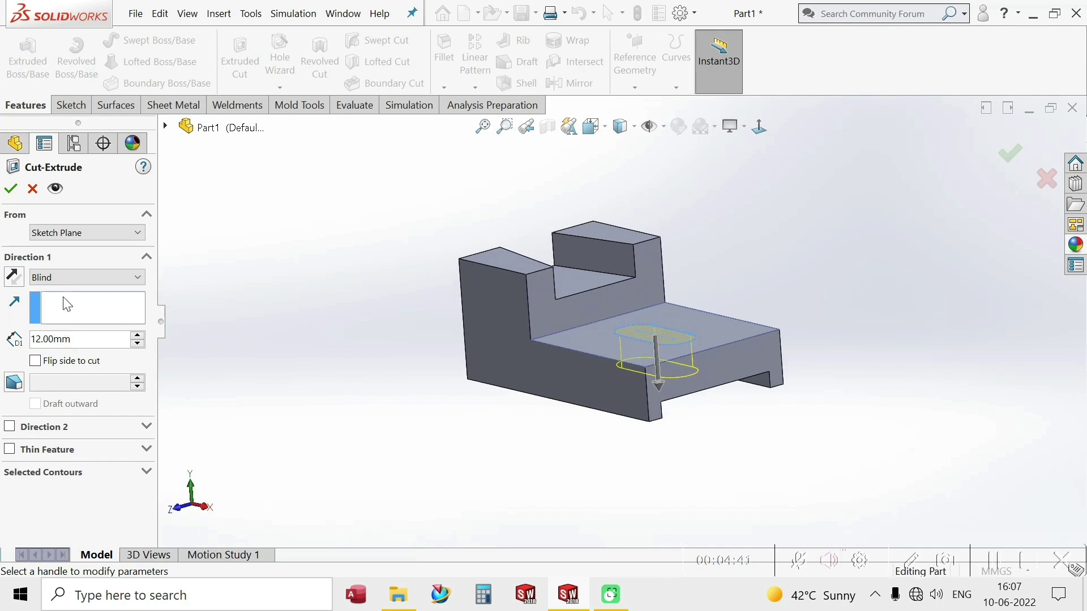
click(84, 278)
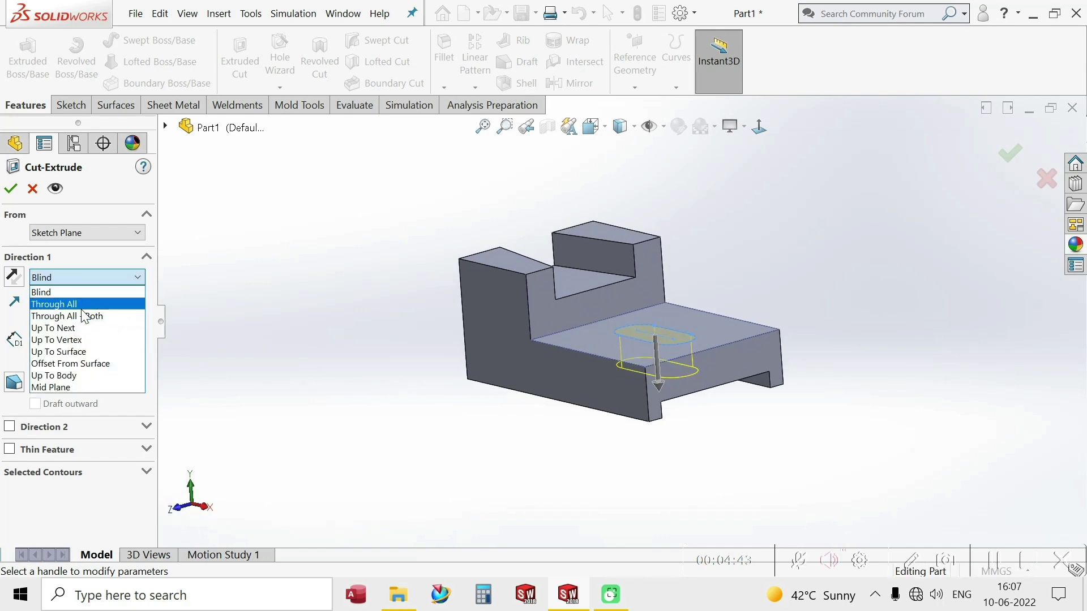
click(82, 305)
mouse_move(566, 368)
middle_down()
mouse_move(539, 313)
mouse_move(565, 398)
middle_up()
click(11, 189)
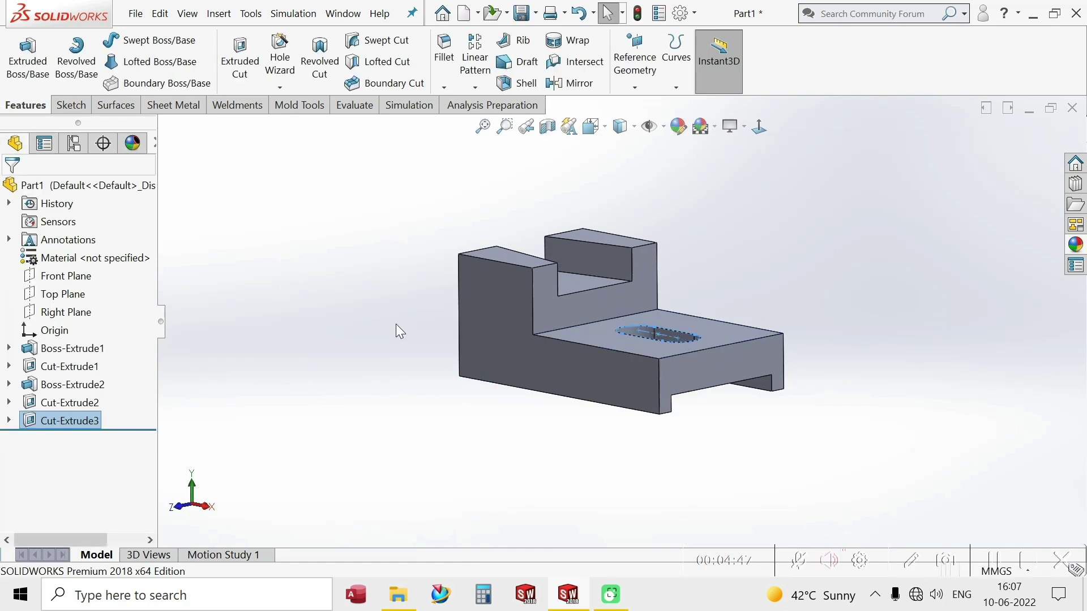
middle_drag(395, 324, 487, 368)
middle_drag(321, 300, 419, 347)
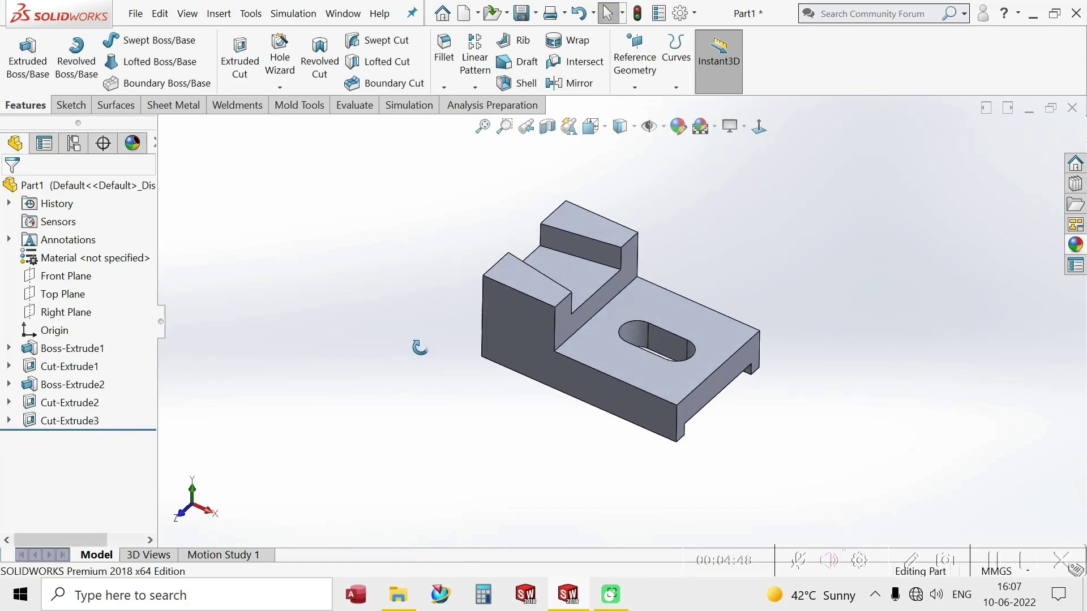
Step: Sketch a circle on the tapered notch face
click(564, 276)
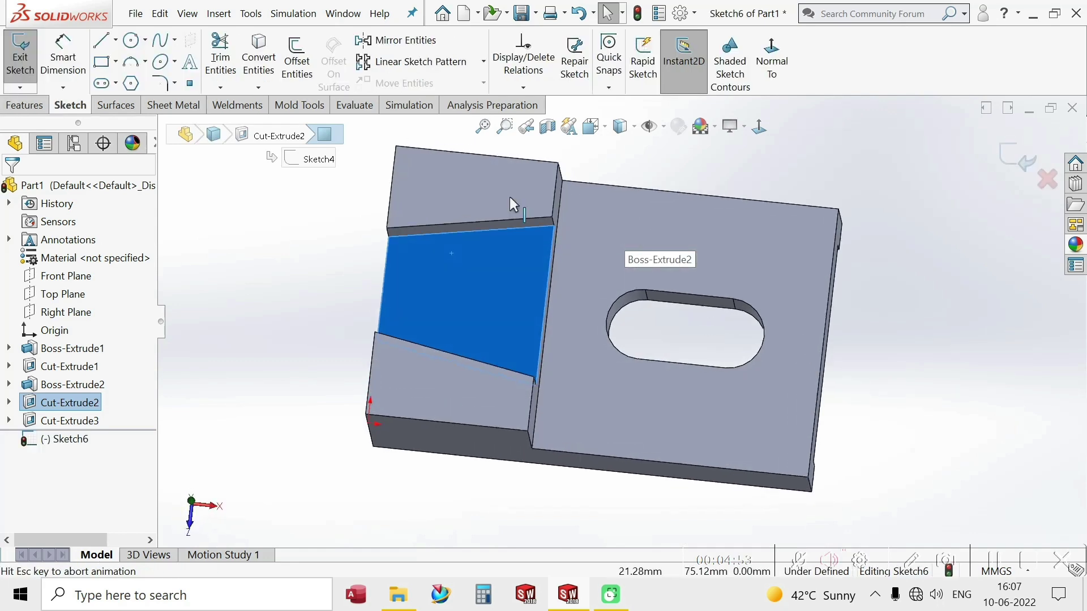
click(134, 44)
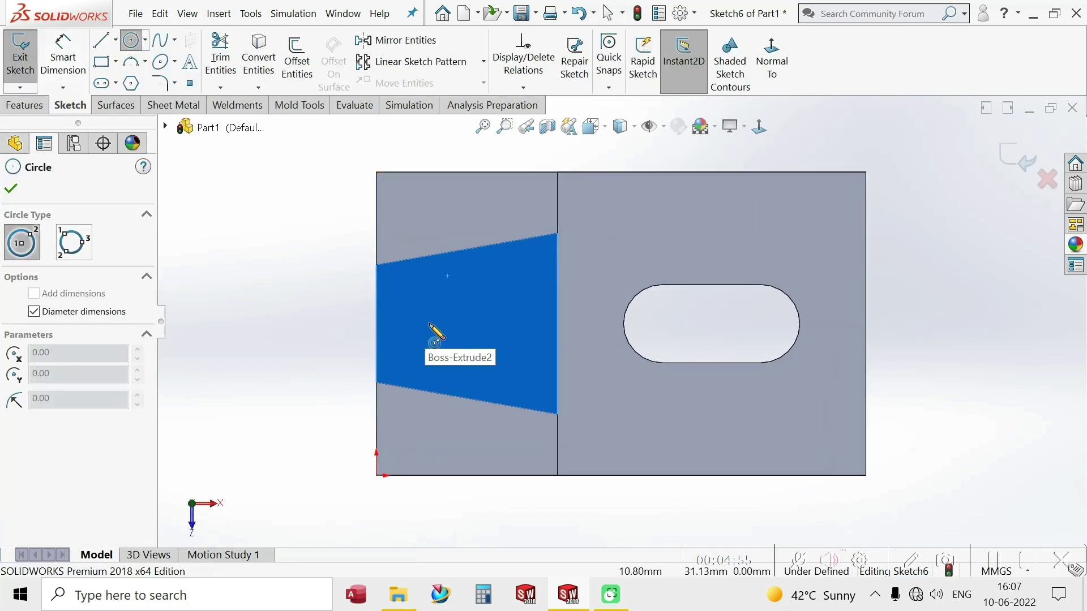
click(461, 321)
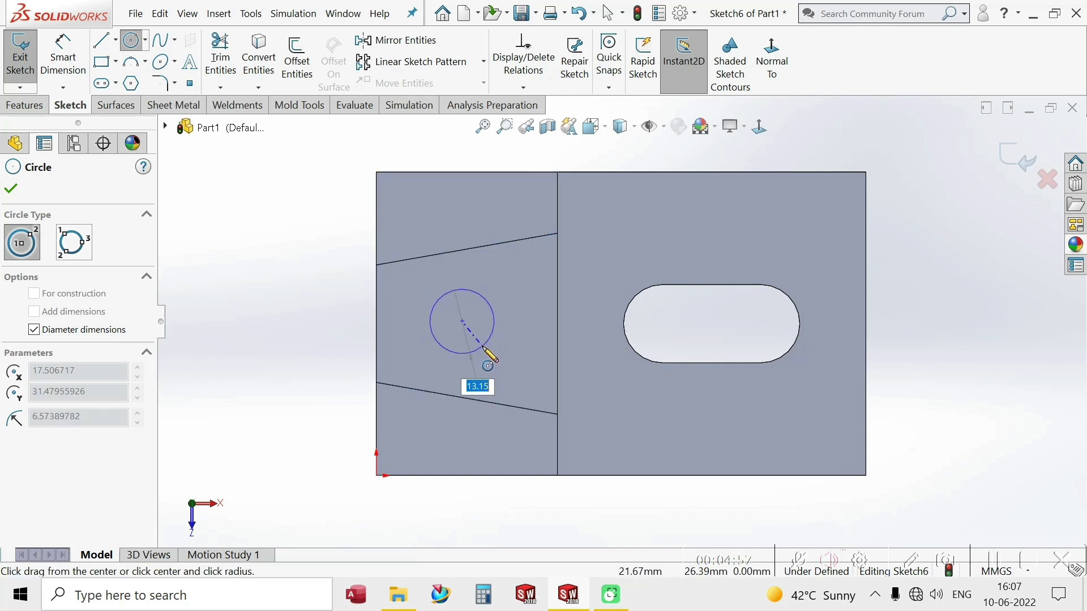
click(478, 348)
key(Escape)
Step: Dimension the circle to Ø10 mm
click(62, 56)
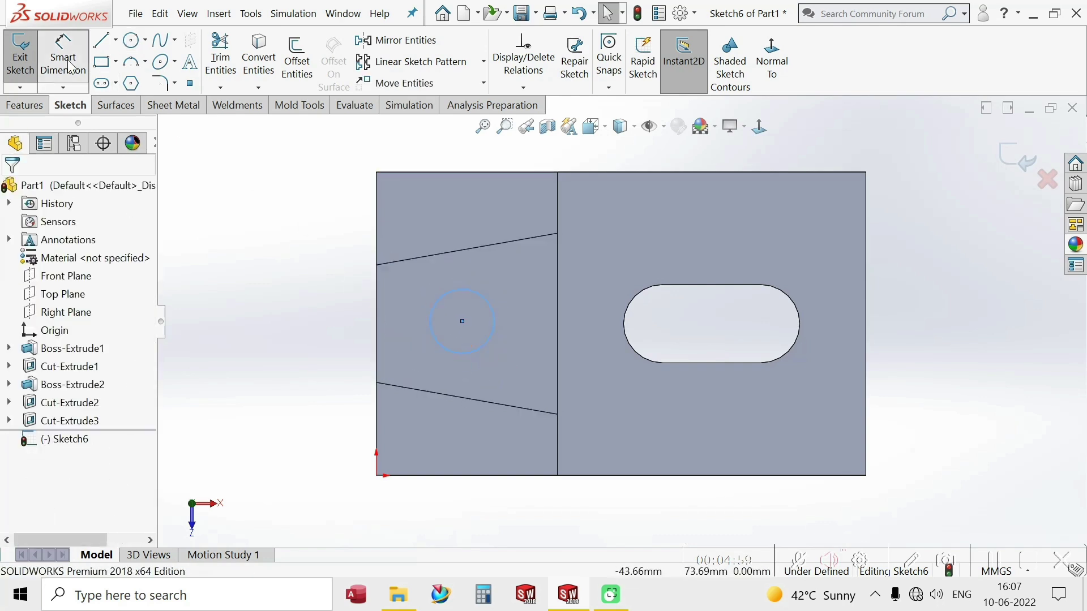
click(451, 352)
click(295, 280)
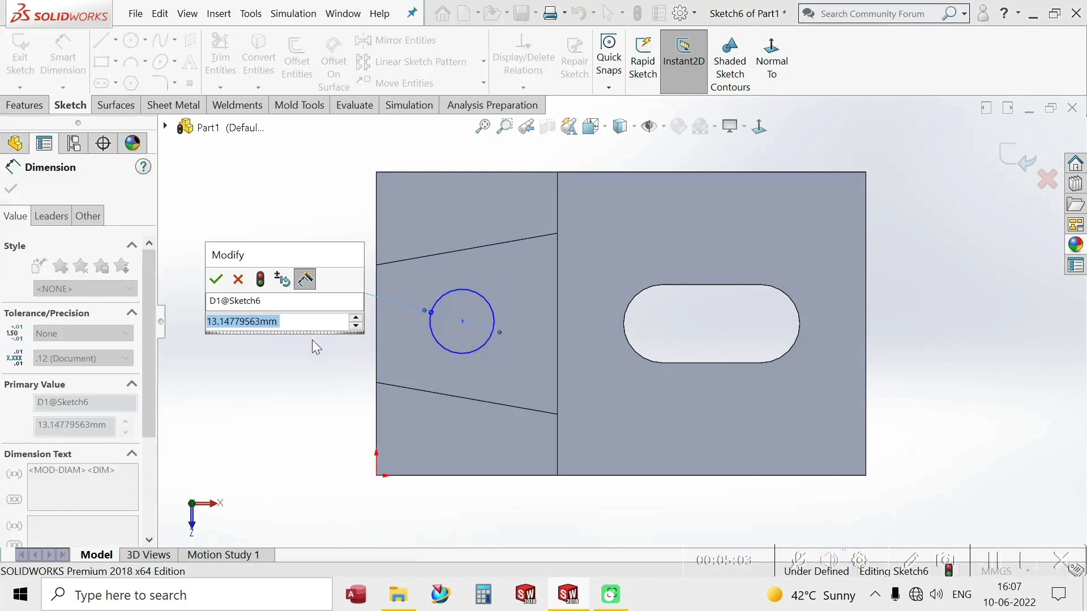
text(10)
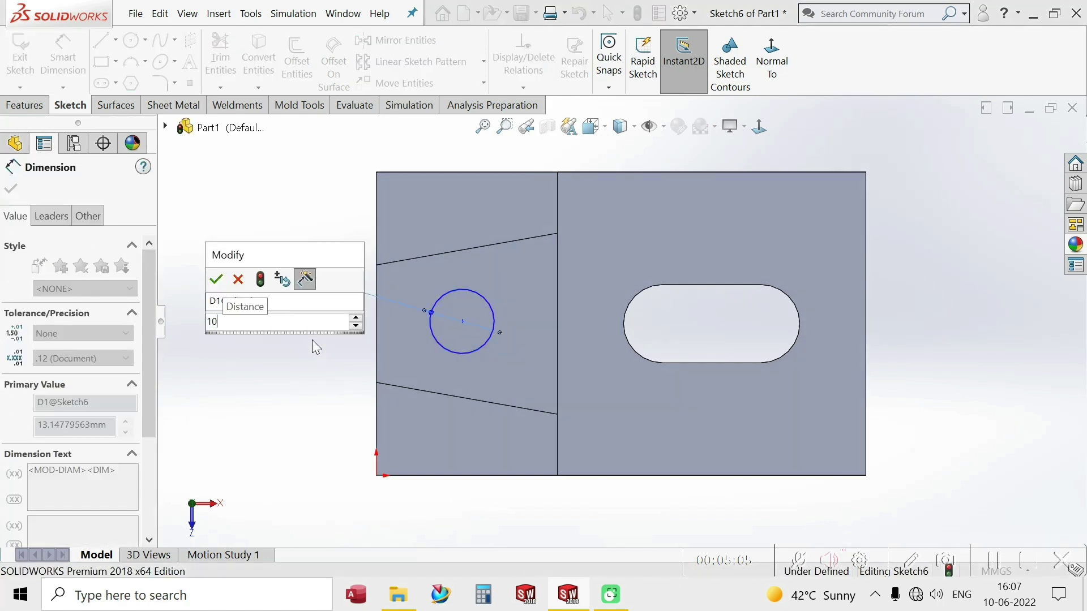
key(Return)
key(Escape)
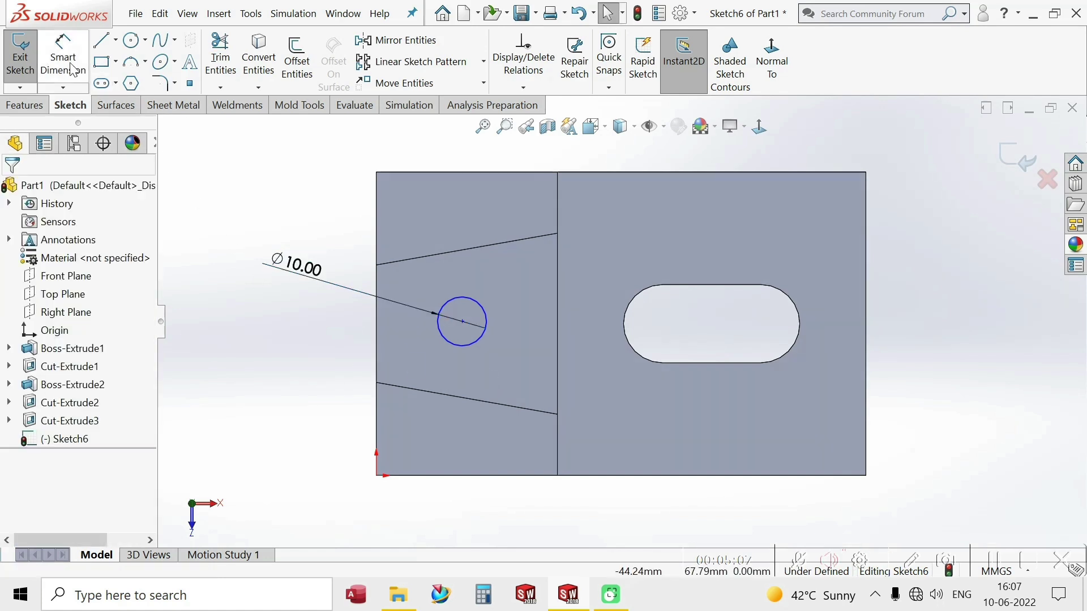
Step: Place the circle centre 20 mm from the vertical step edge
click(73, 71)
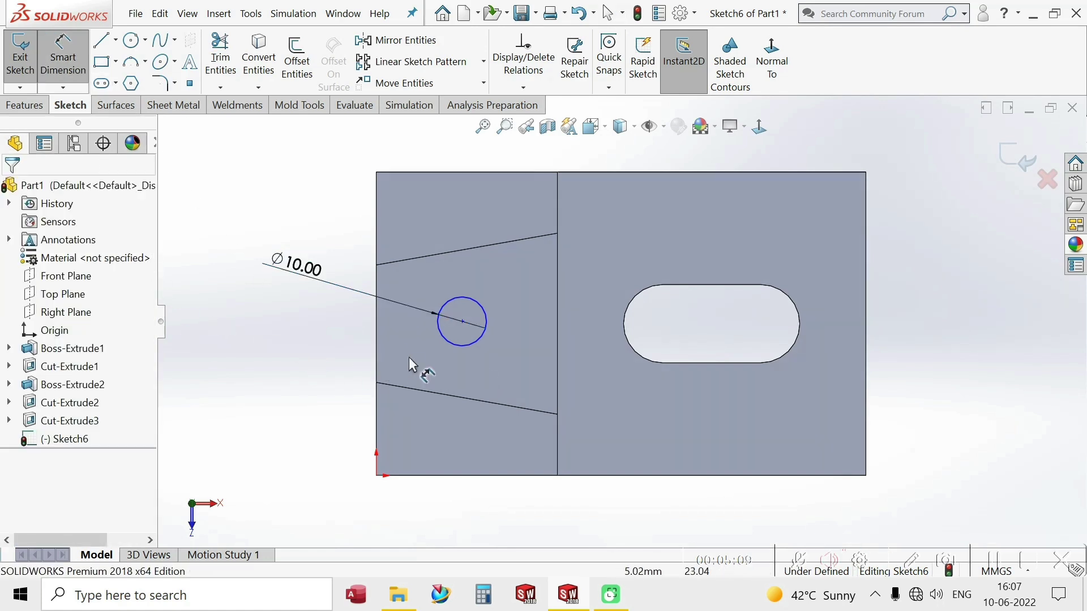
click(463, 321)
click(557, 306)
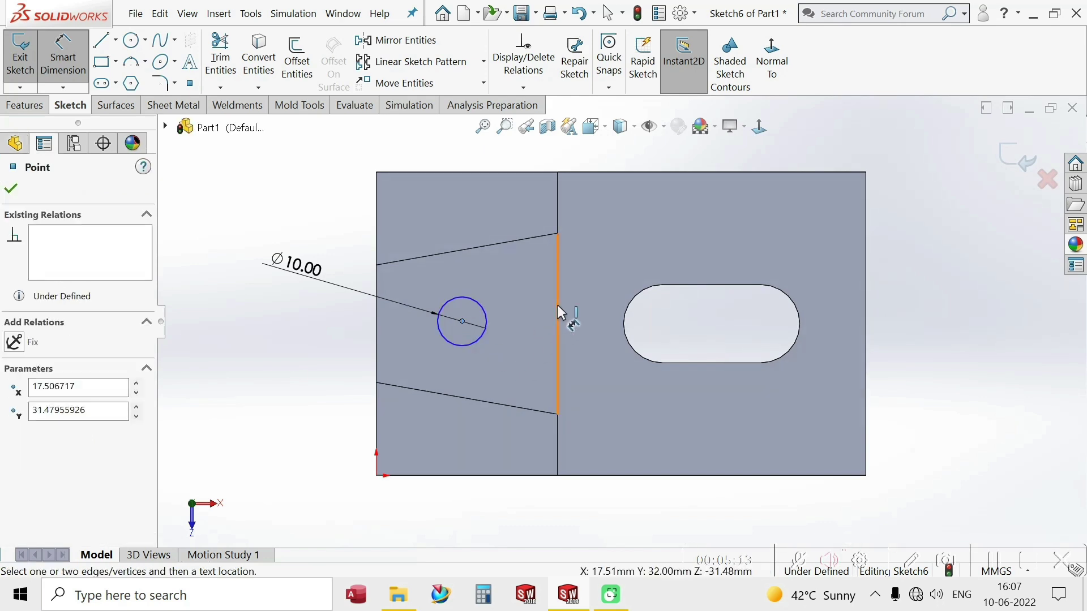
click(499, 533)
text(2)
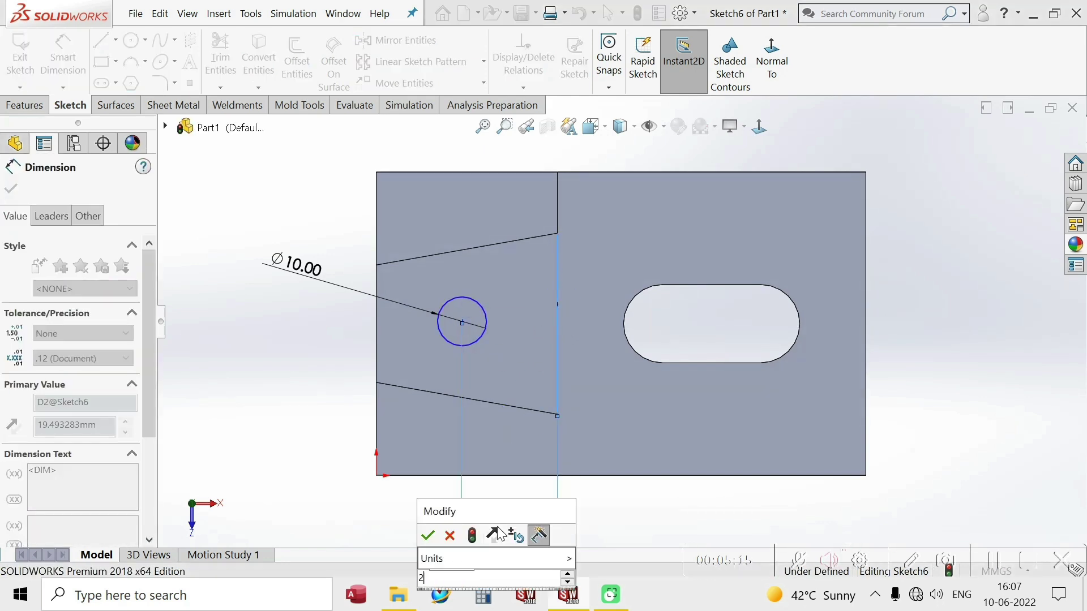
text(0)
key(Return)
key(Escape)
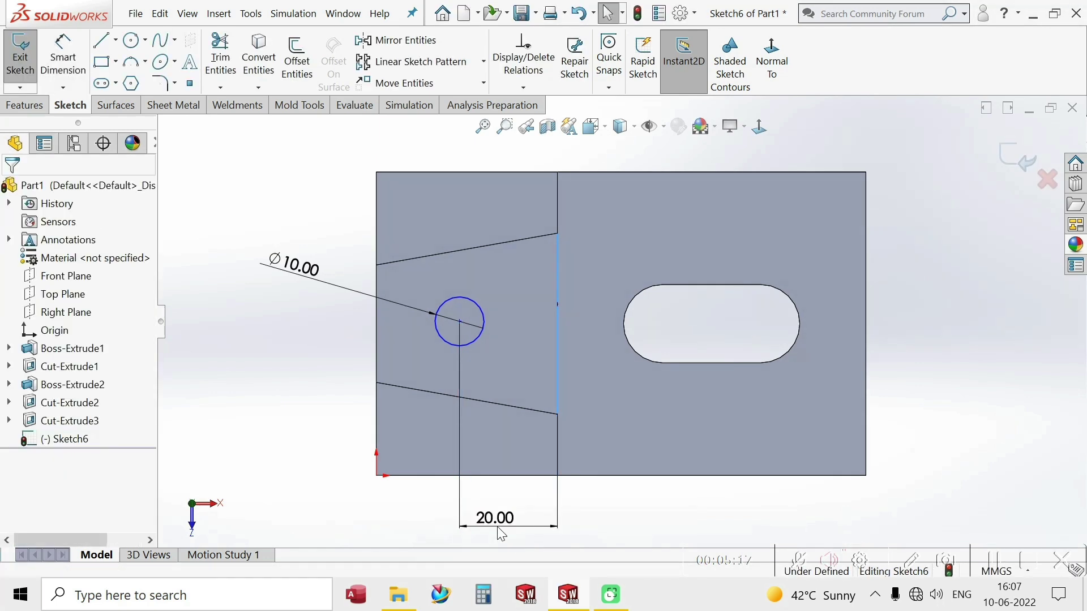
Step: Add a Horizontal relation between the circle centre and the left-edge point
click(460, 320)
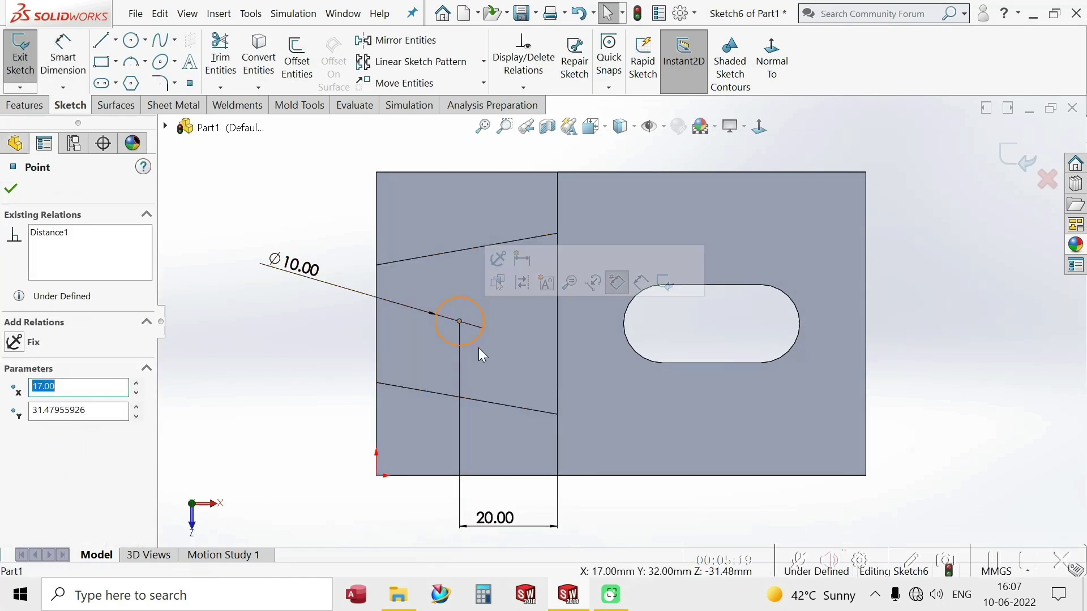
mouse_move(557, 339)
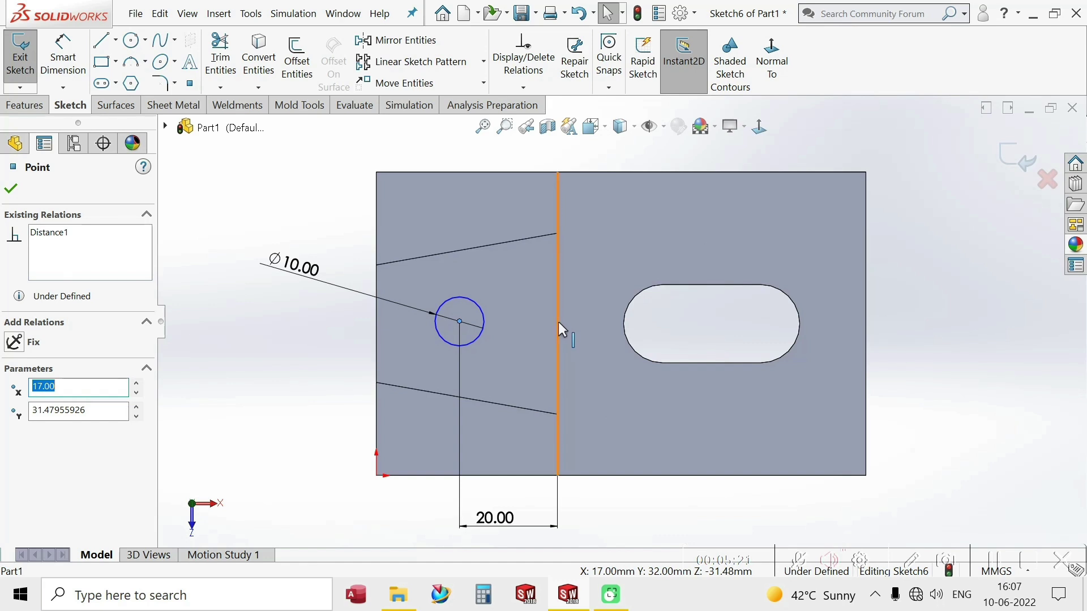
ctrl+click(376, 323)
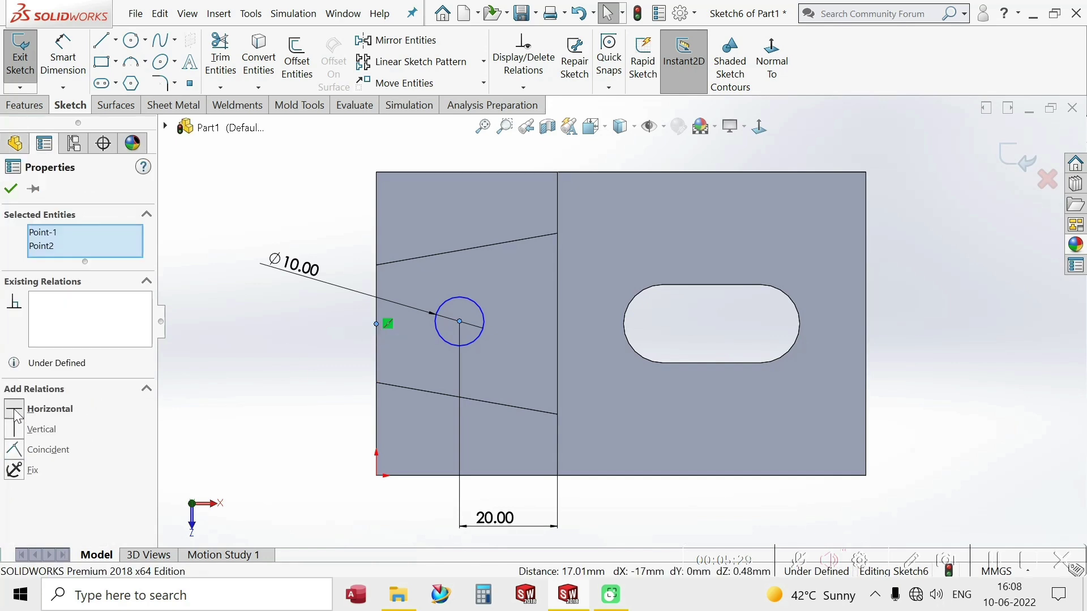
click(16, 415)
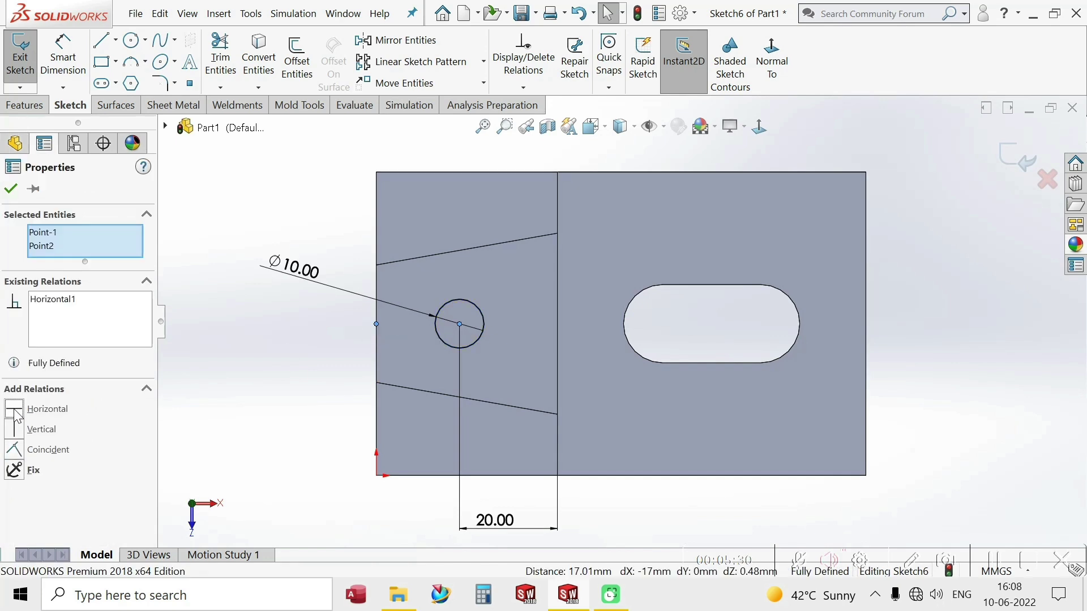
click(10, 190)
scroll(524, 397, up, 2)
middle_drag(524, 397, 268, 250)
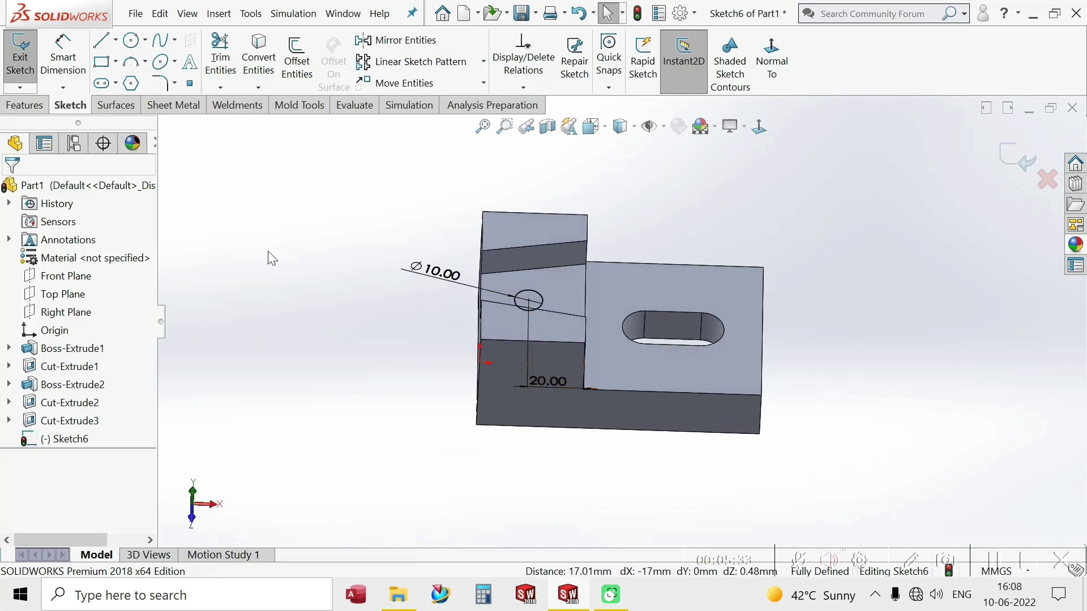
Step: Exit the sketch and cut the Ø10 circle Through All as Cut-Extrude4
click(1027, 153)
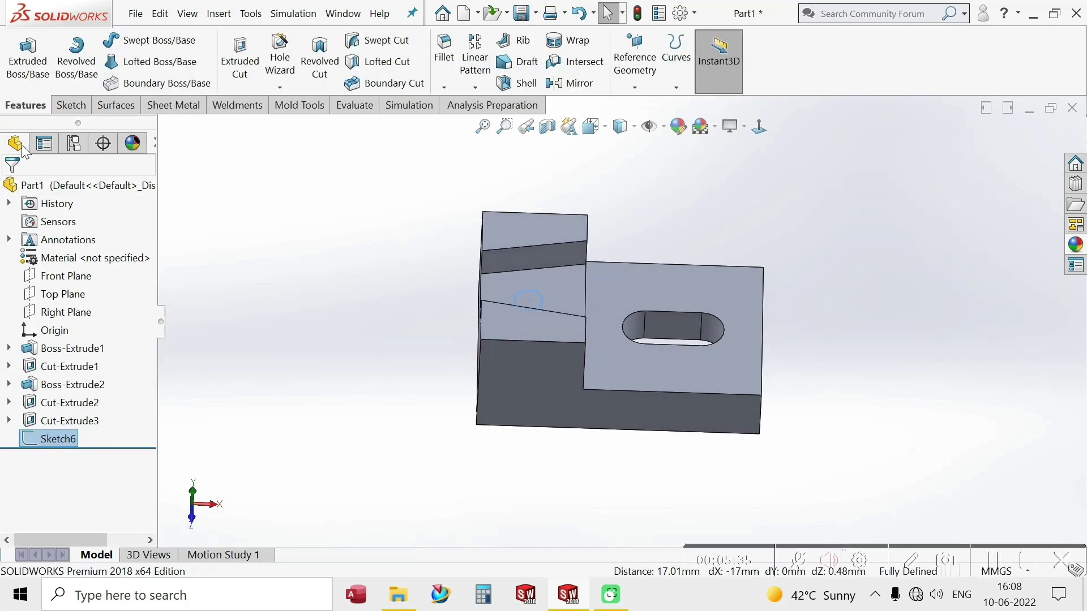
click(240, 59)
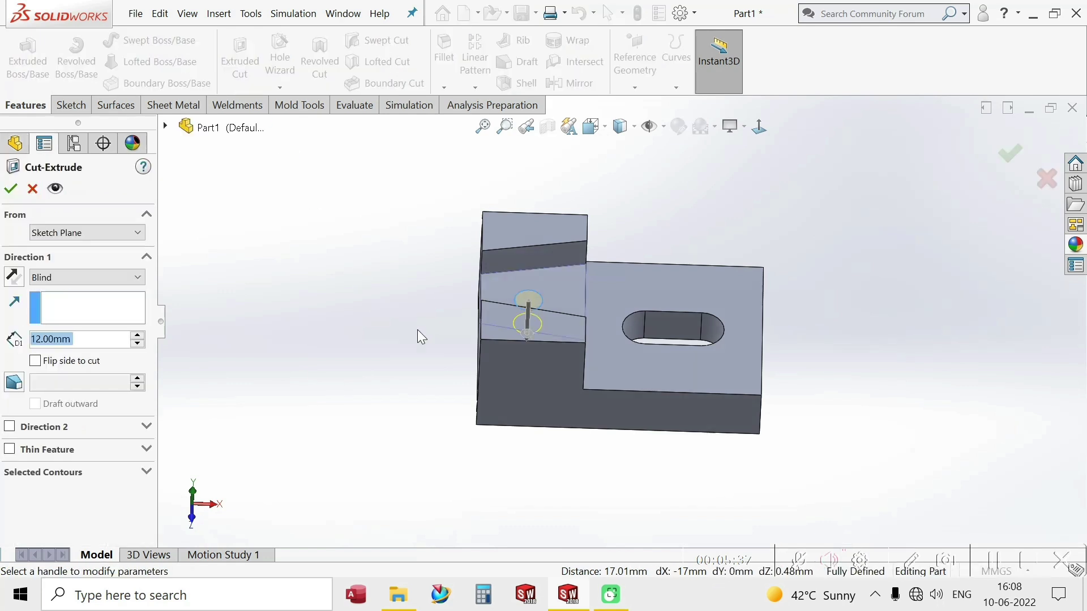
middle_drag(429, 321, 485, 264)
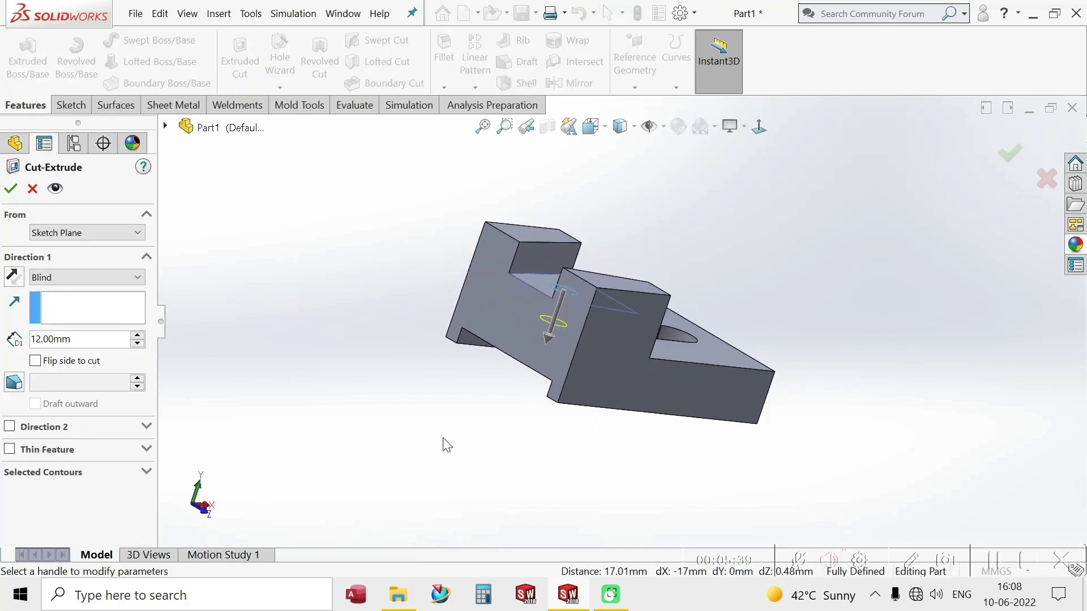
click(73, 278)
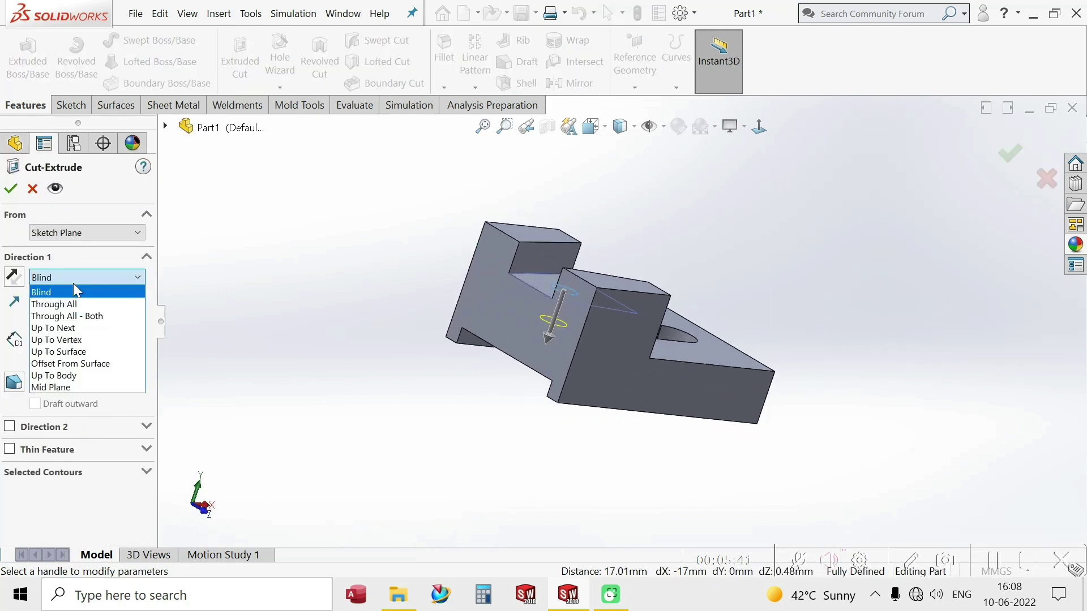
click(63, 300)
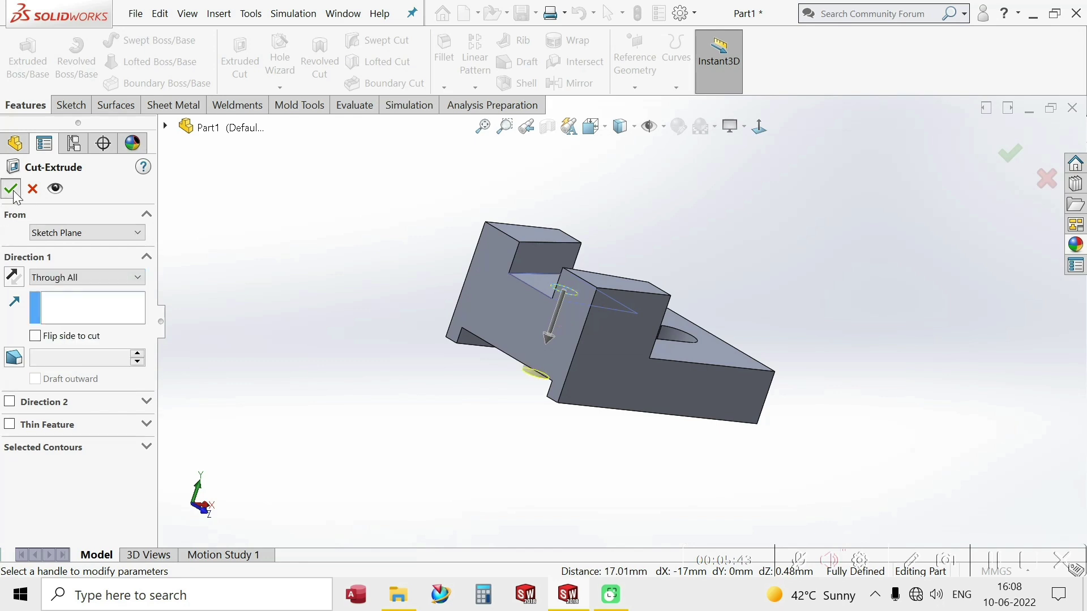
click(11, 189)
middle_drag(450, 353, 361, 361)
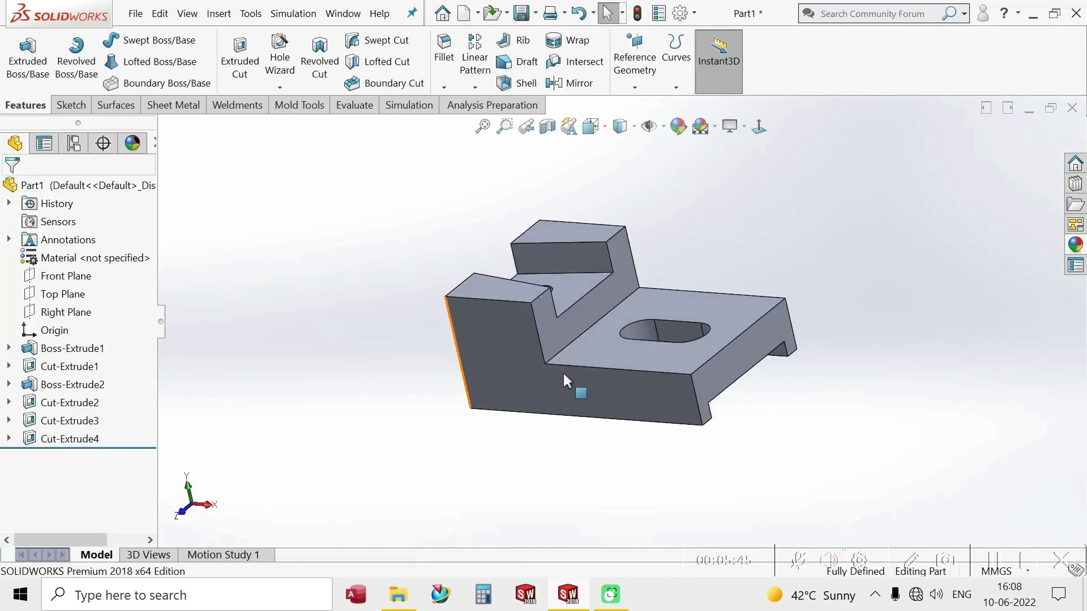
middle_drag(562, 371, 537, 308)
Step: Start a sketch on the raised block's top face, viewed Normal To
click(515, 288)
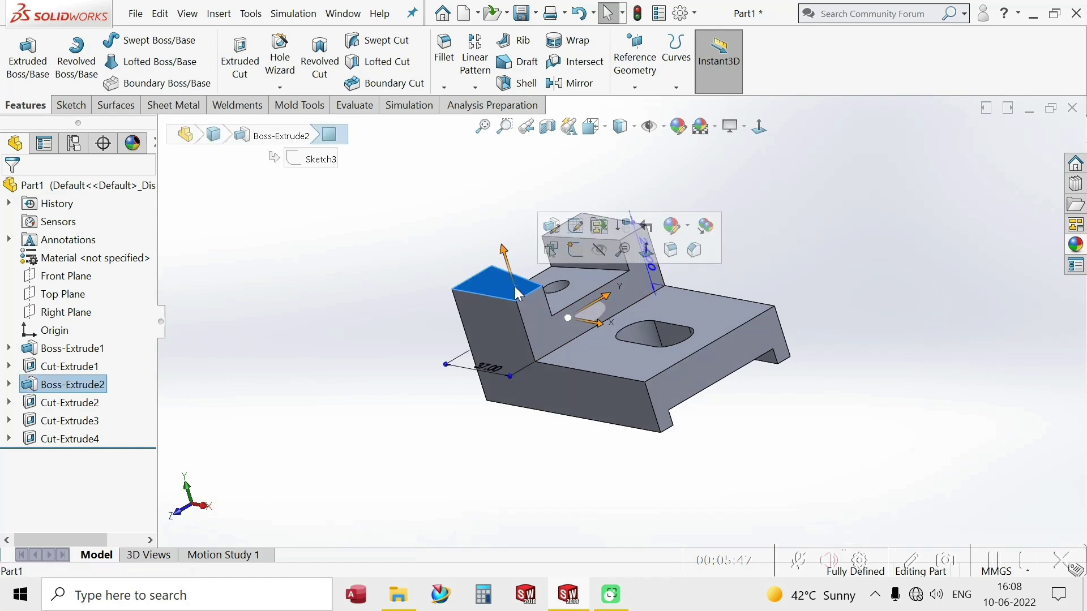
right_click(514, 286)
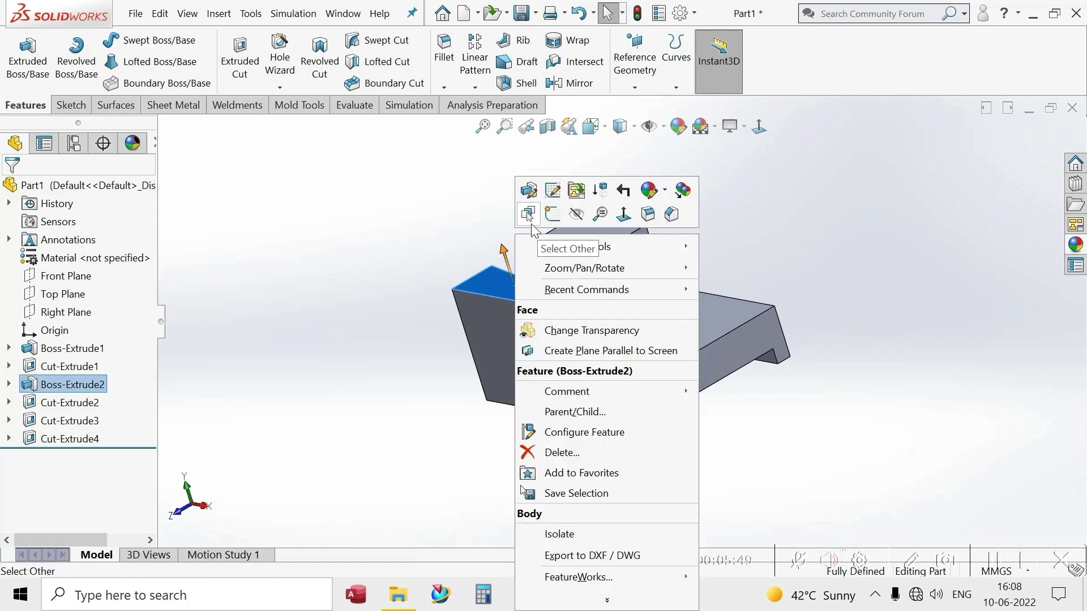
click(547, 214)
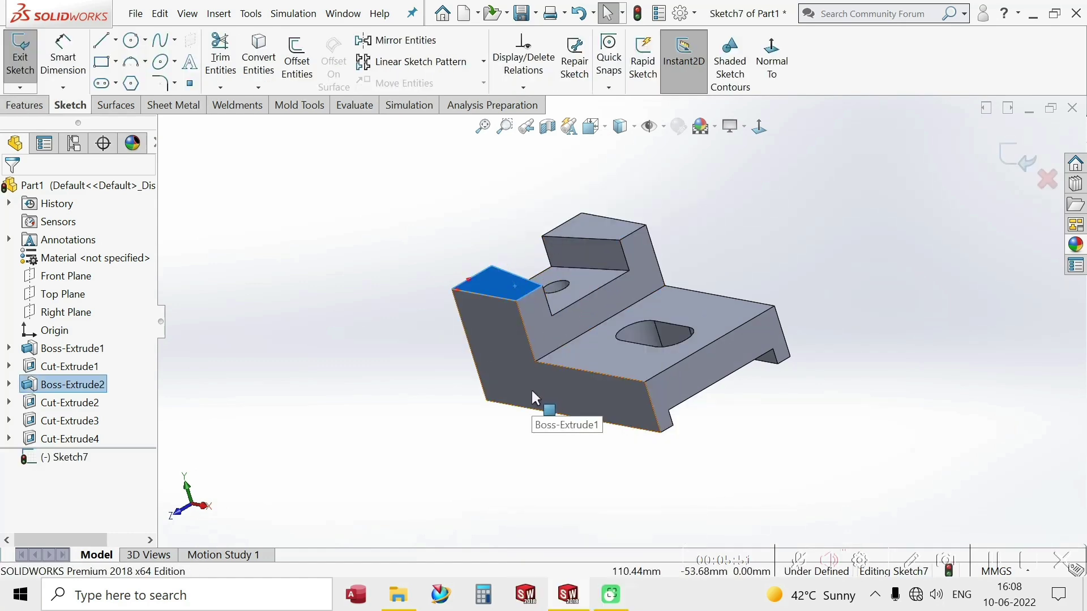
key(ctrl+8)
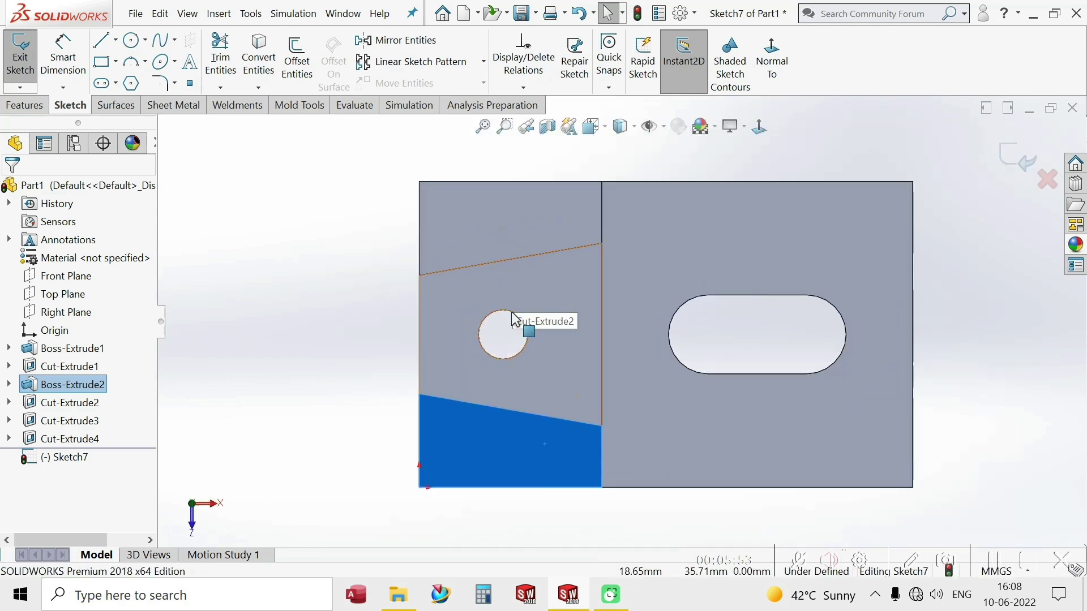
scroll(235, 237, down, 1)
Step: Draw two circles, one near the top and one near the bottom
click(142, 37)
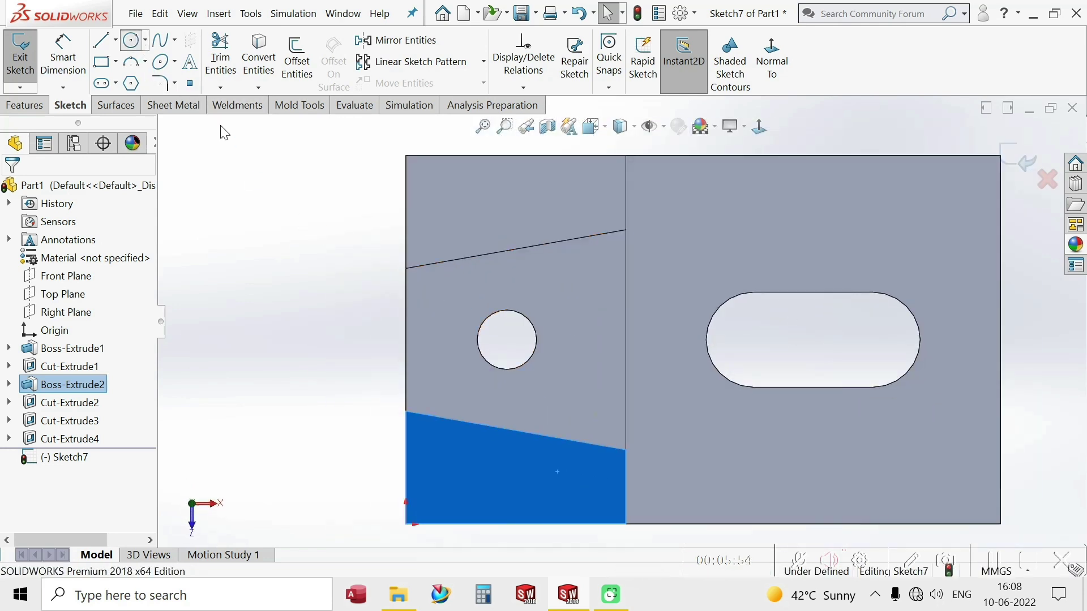
click(503, 197)
click(516, 210)
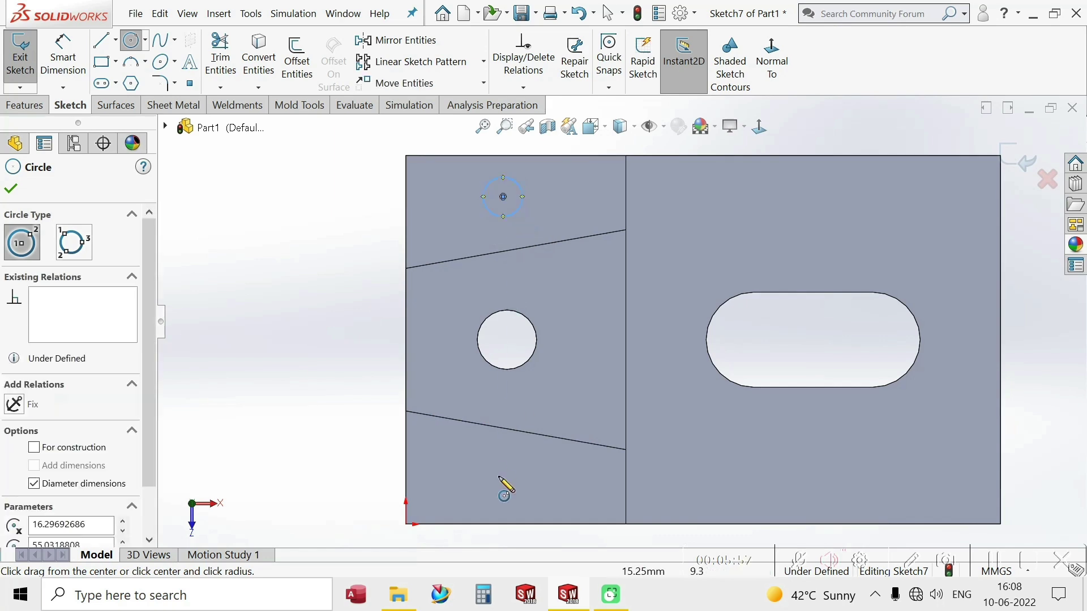
click(503, 483)
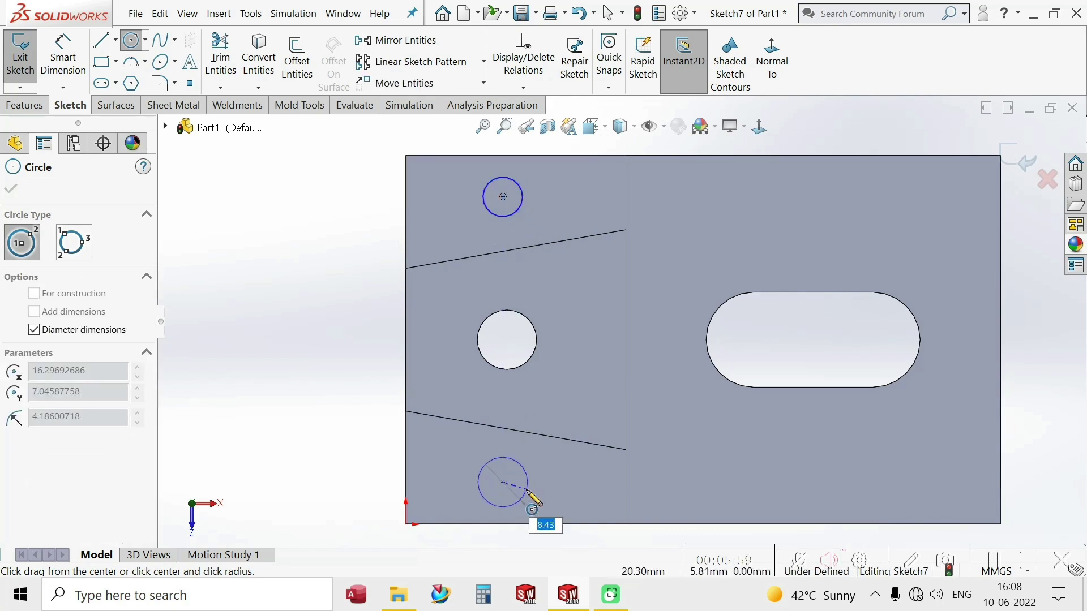
click(520, 500)
key(Escape)
key(Escape)
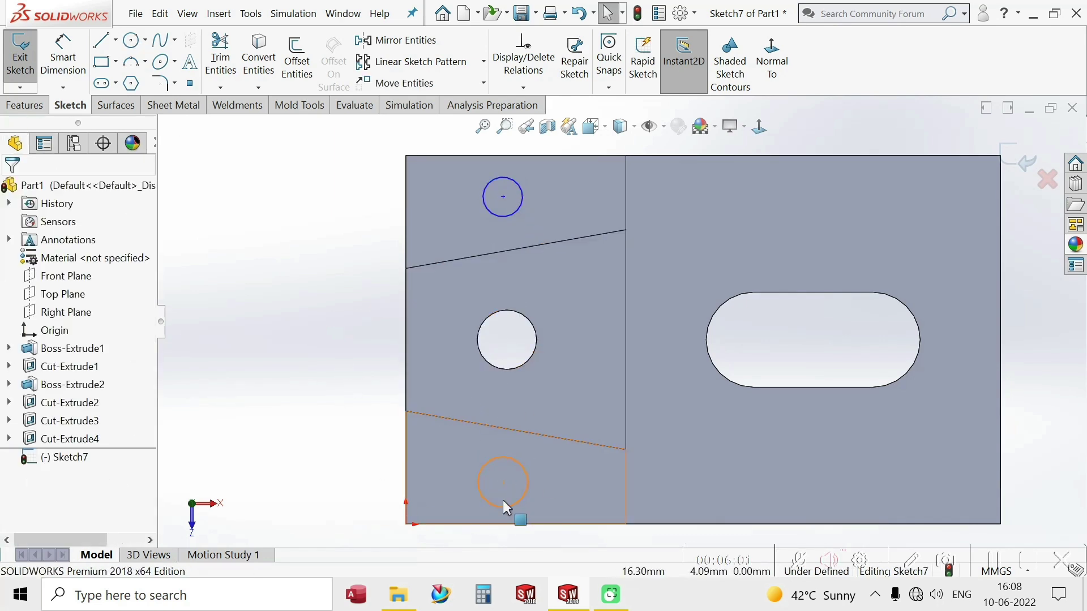
Step: Make the two circles Equal
click(501, 507)
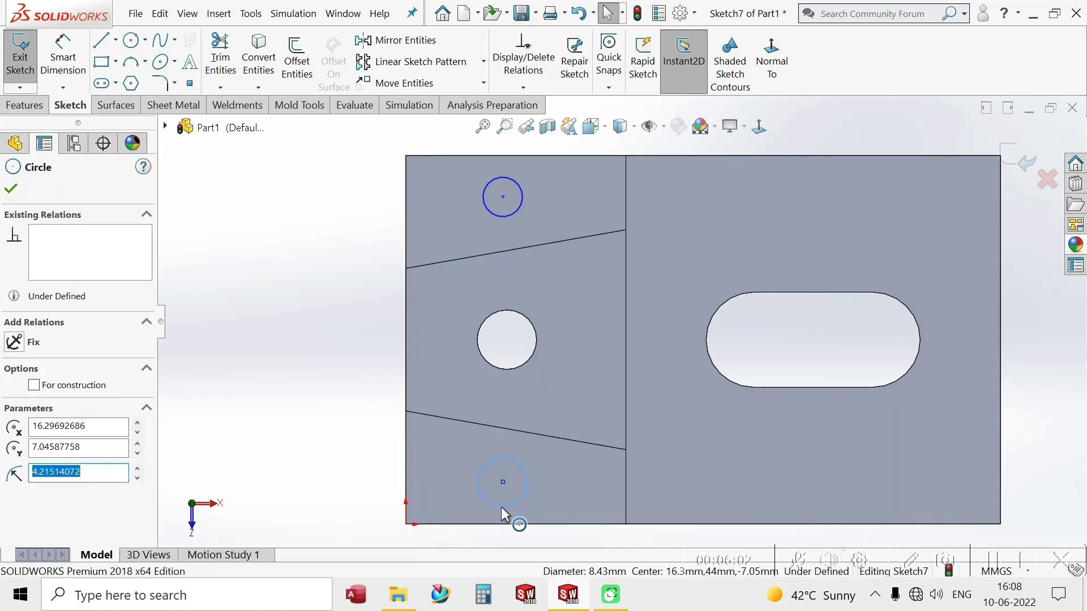
ctrl+click(494, 213)
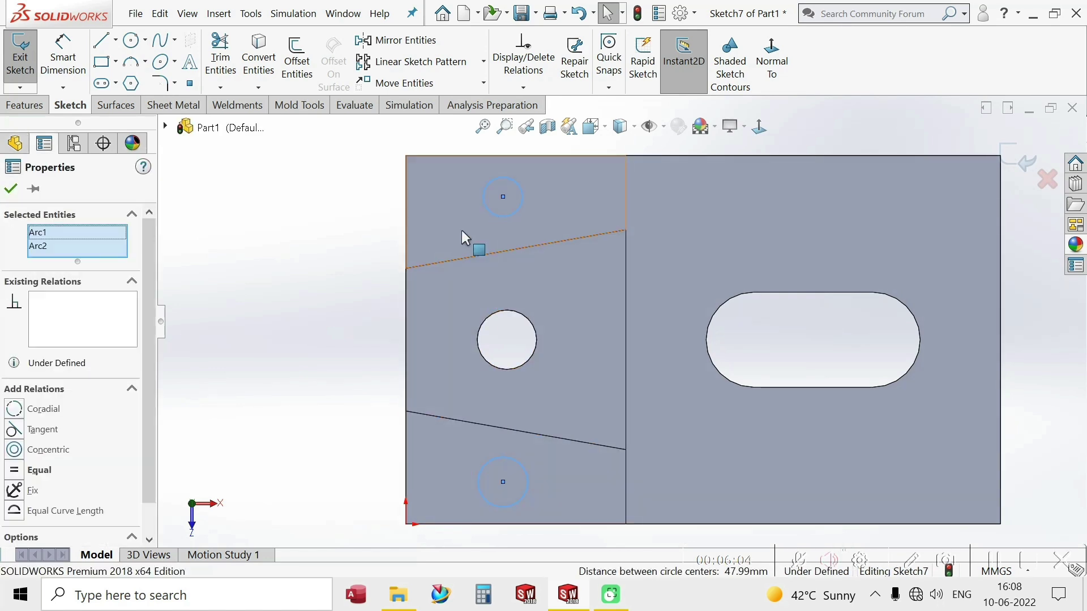
click(16, 471)
key(Escape)
Step: Dimension the upper circle to Ø6 mm
click(63, 63)
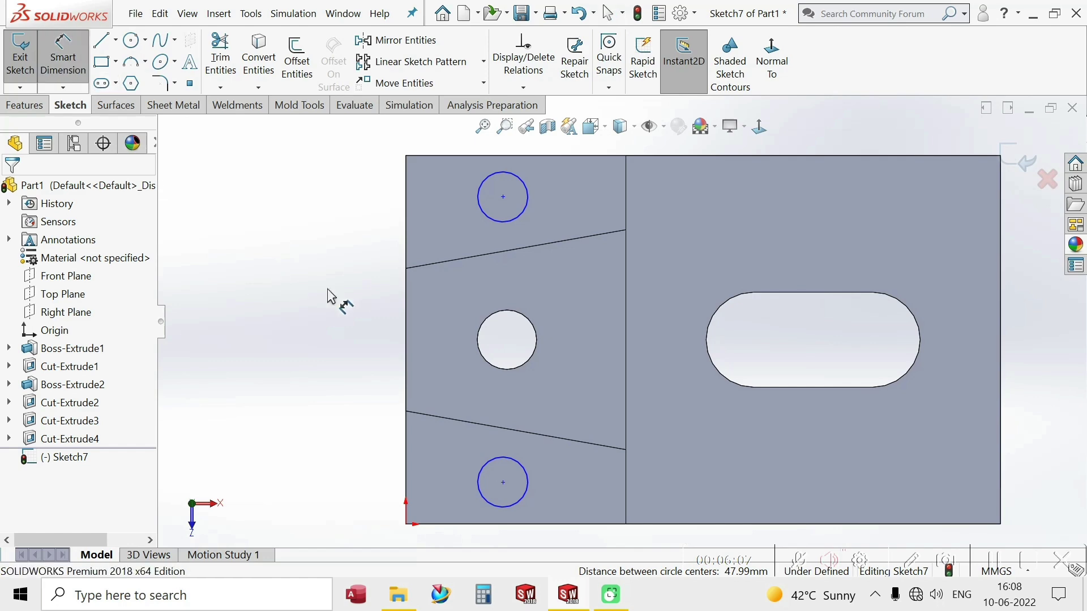
click(484, 214)
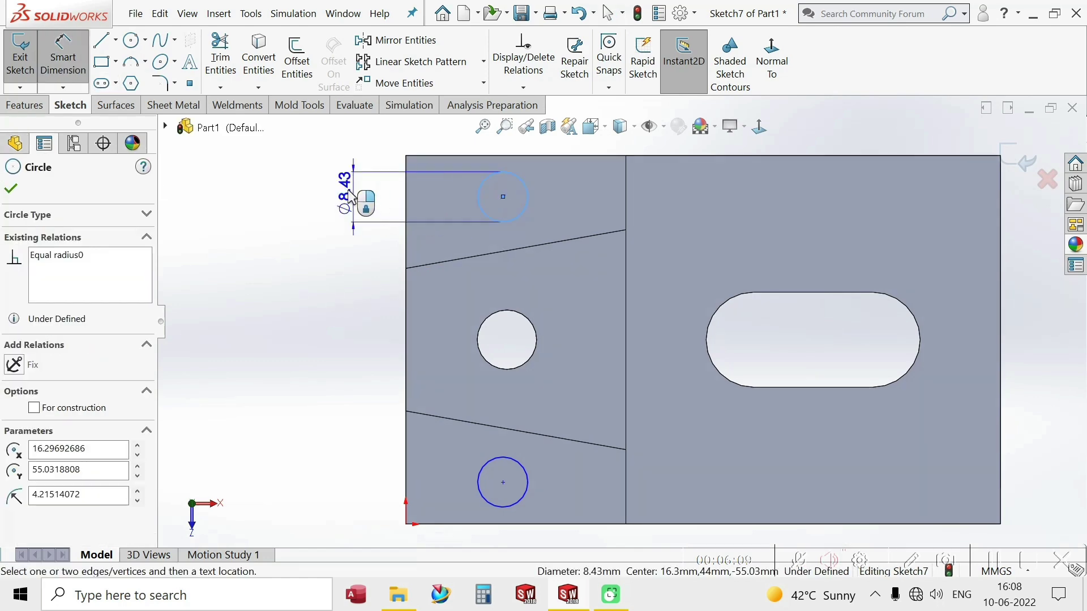
click(312, 202)
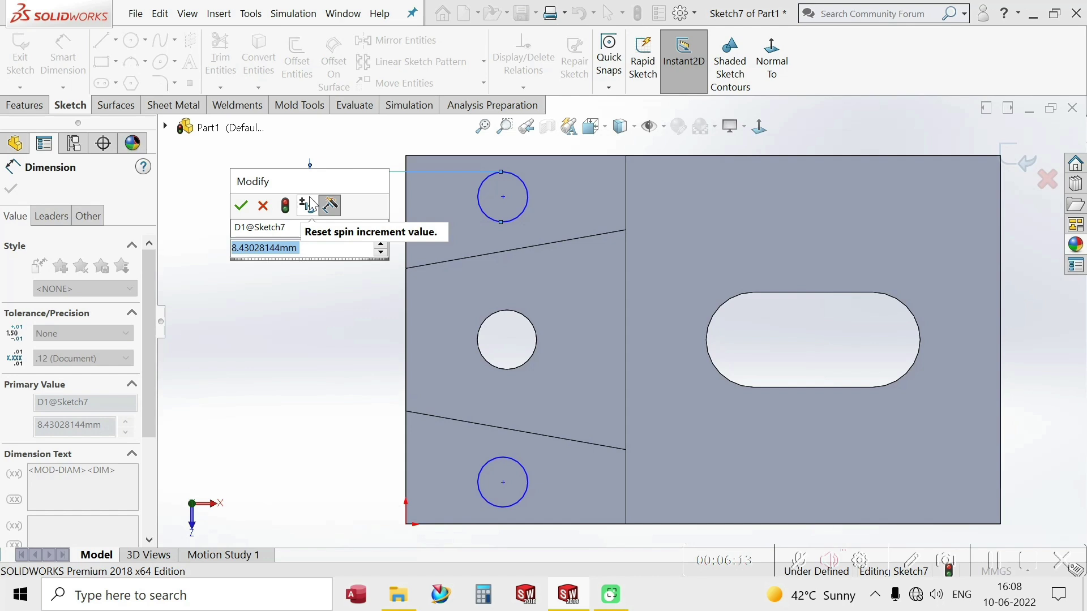
text(6)
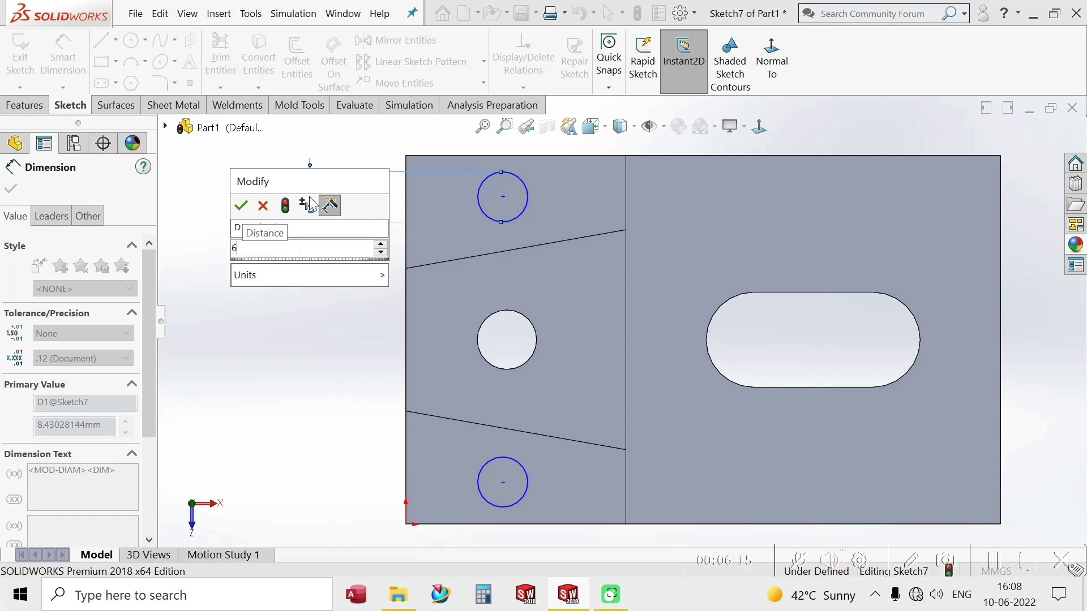
key(Return)
key(Escape)
scroll(449, 315, up, 2)
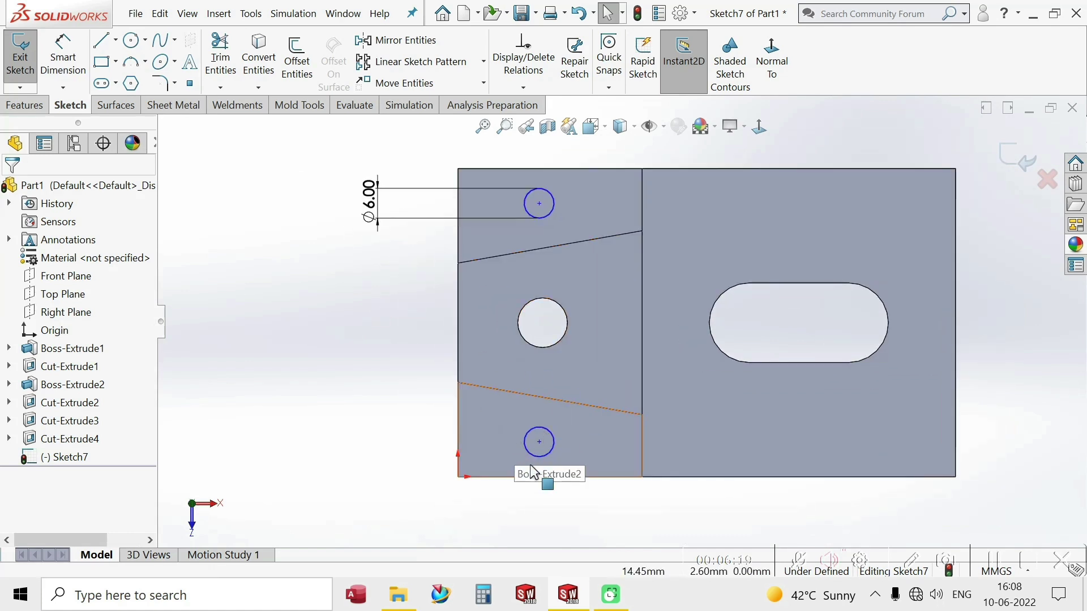
Step: Align the two circle centres with a Vertical relation
click(539, 442)
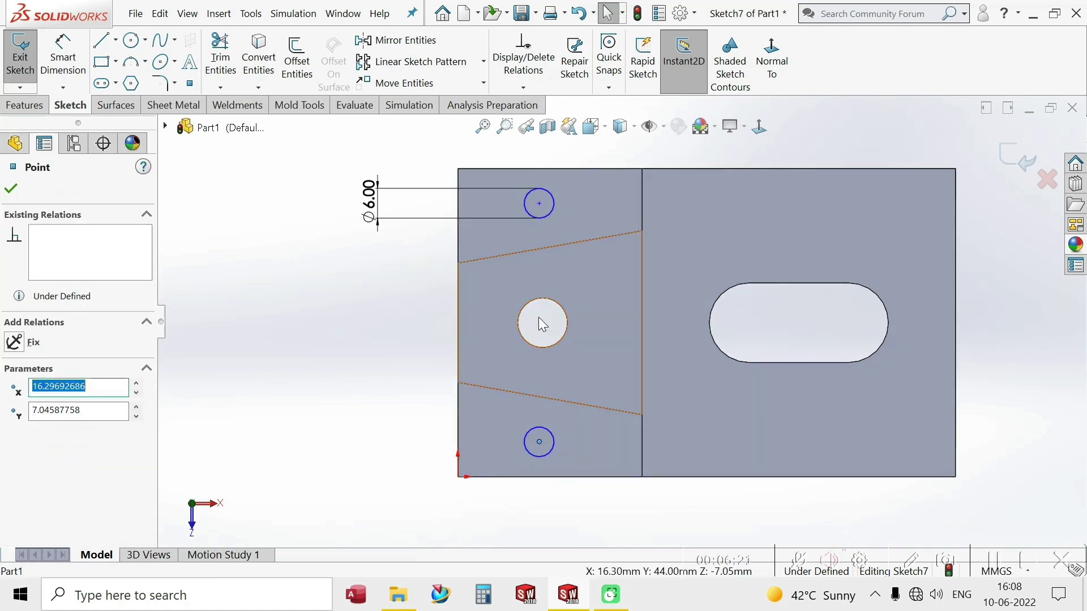
ctrl+click(537, 203)
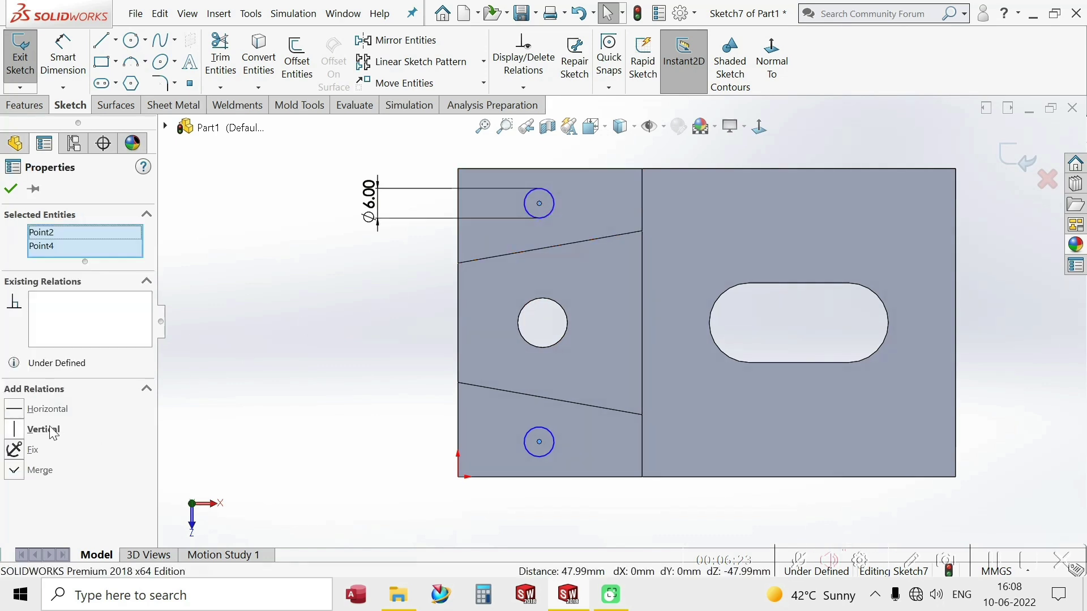
click(13, 431)
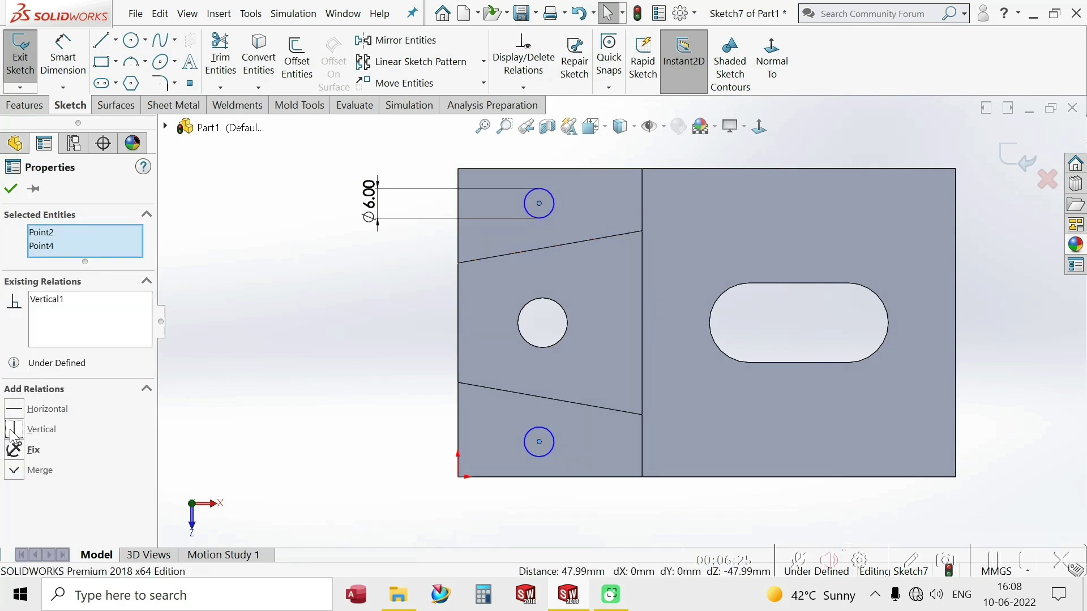
click(63, 57)
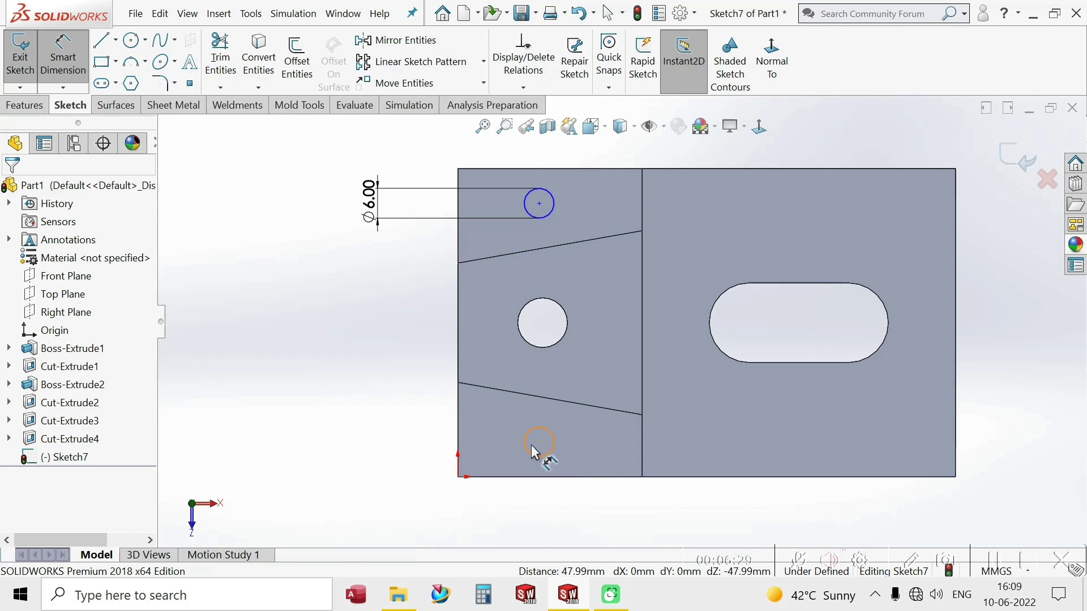
Step: Place the lower circle centre 12 mm from the left edge
click(539, 442)
click(457, 464)
click(486, 538)
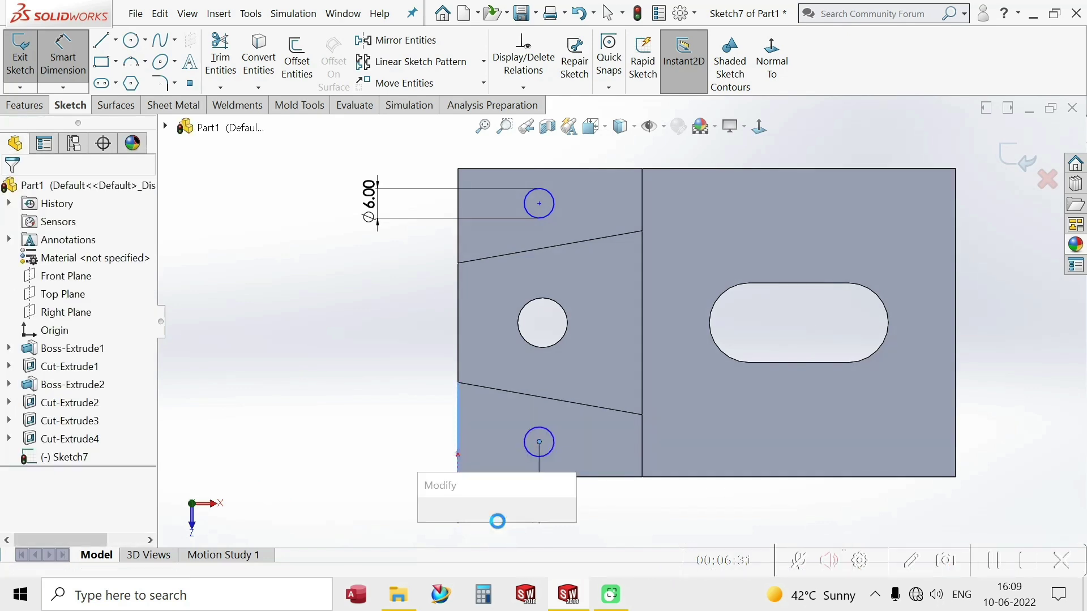
text(12)
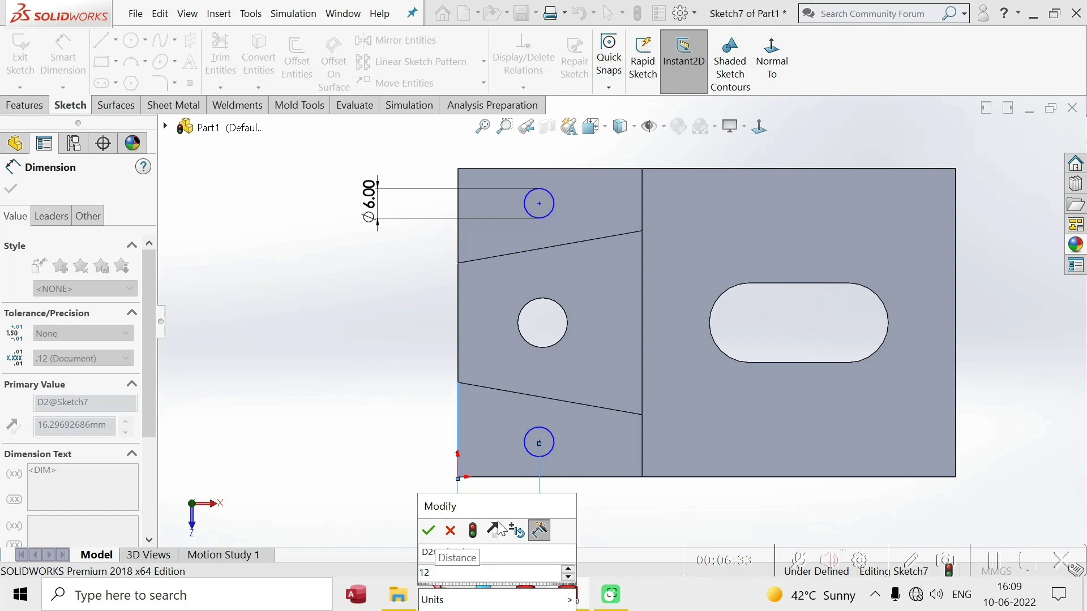
key(Return)
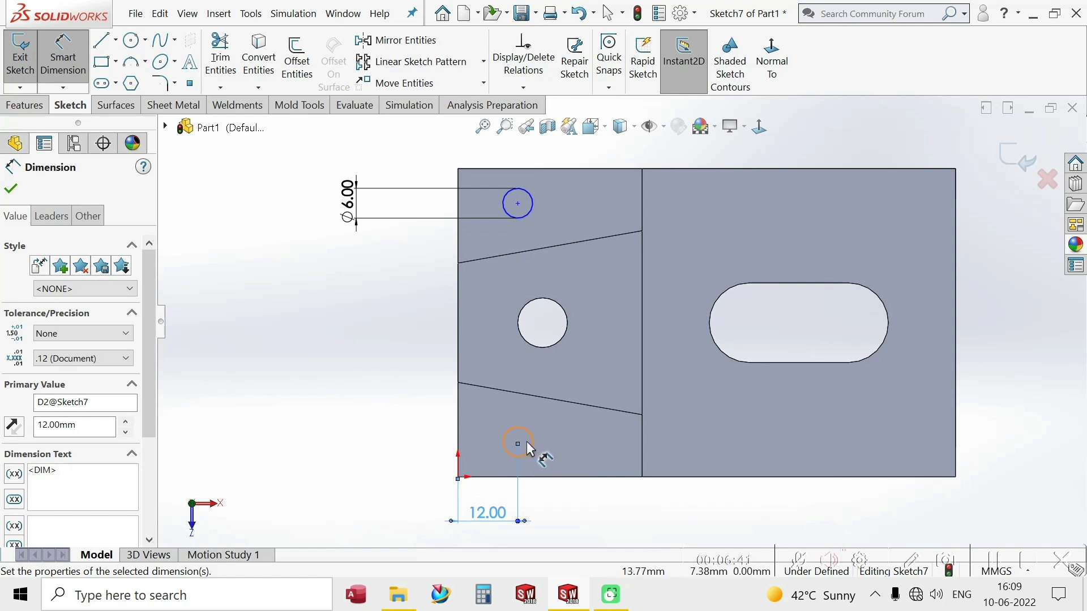
key(Escape)
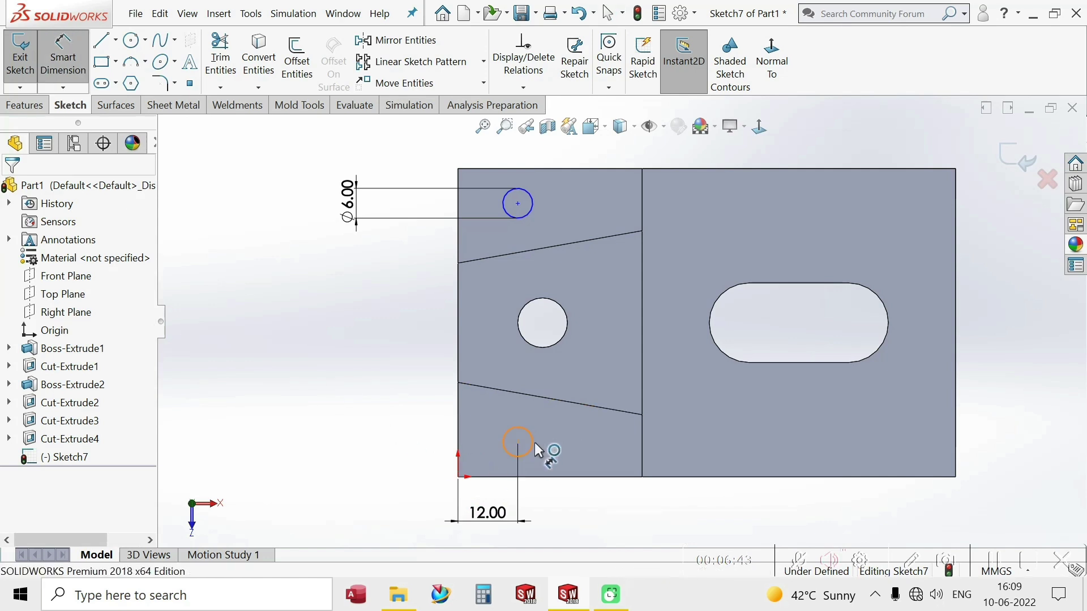
Step: Set the spacing between the two circle centres to 44 mm
click(519, 442)
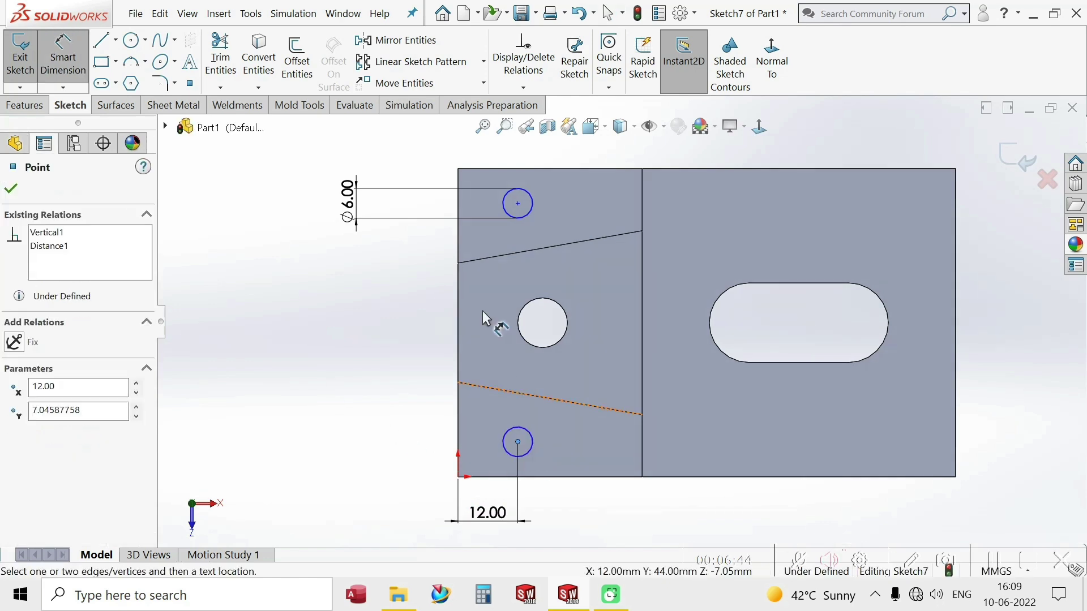
click(518, 204)
click(396, 308)
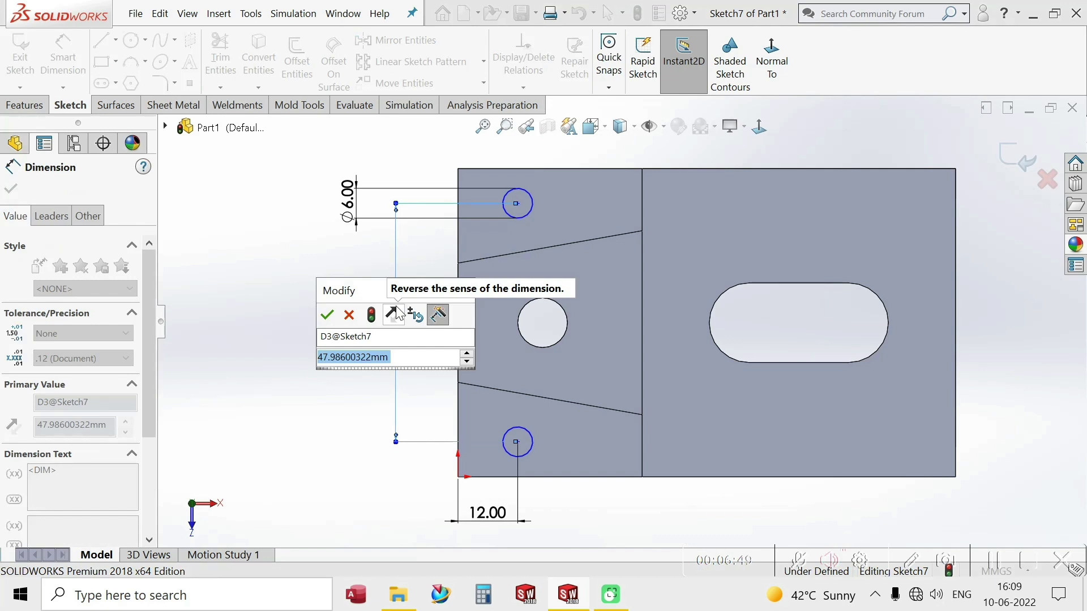
text(44)
key(Return)
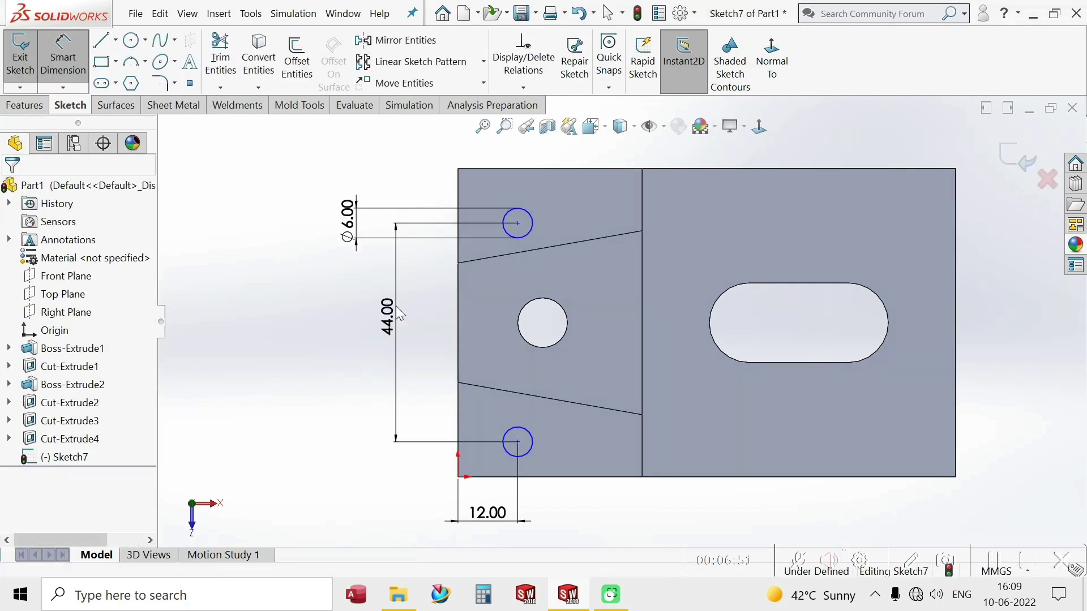
key(Escape)
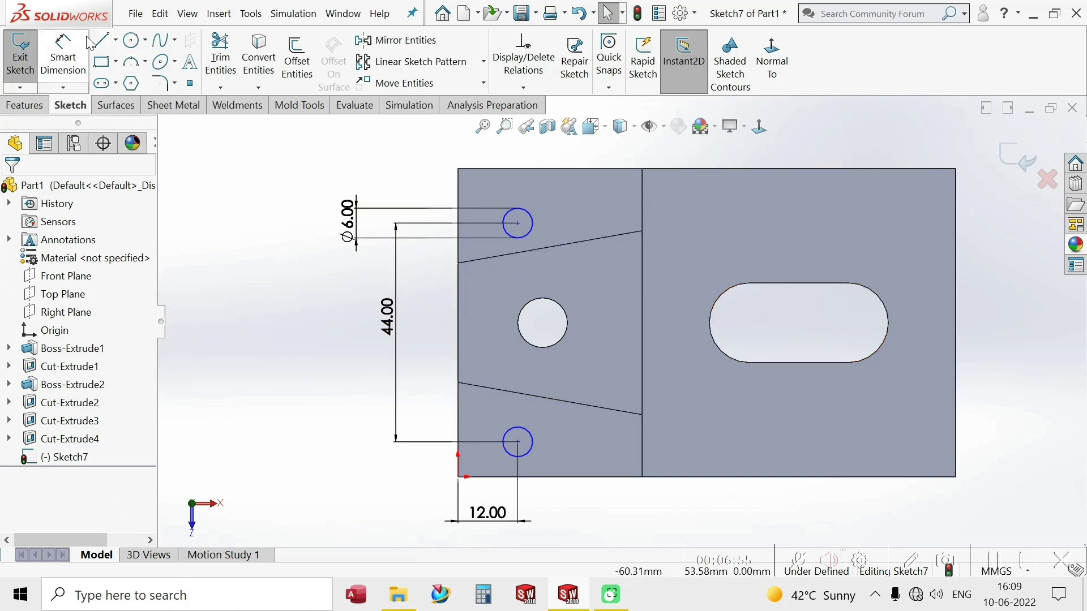
click(63, 54)
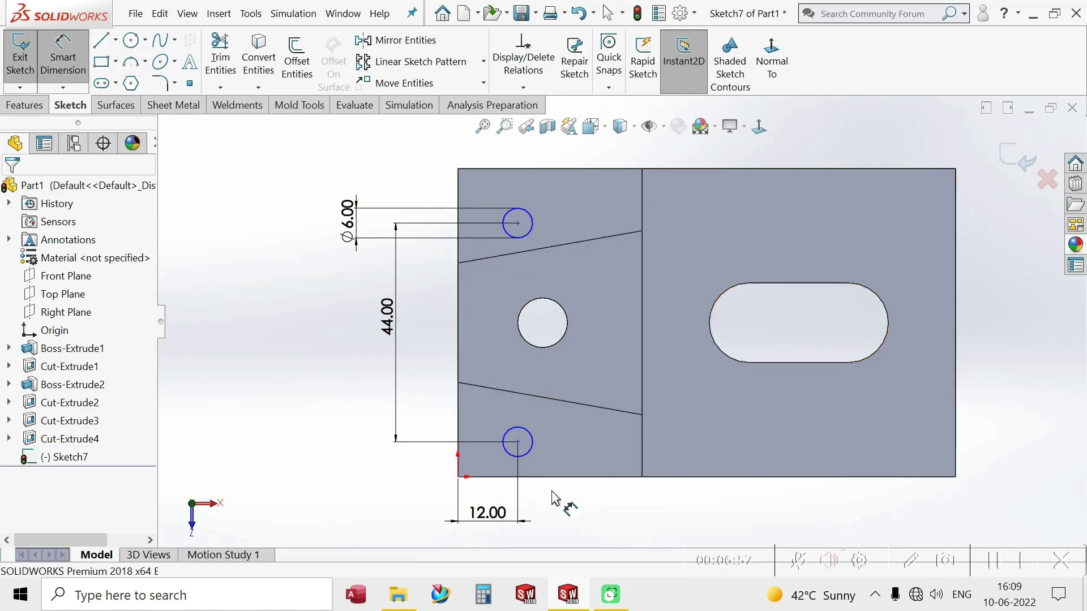
scroll(563, 510, up, 2)
scroll(592, 419, down, 2)
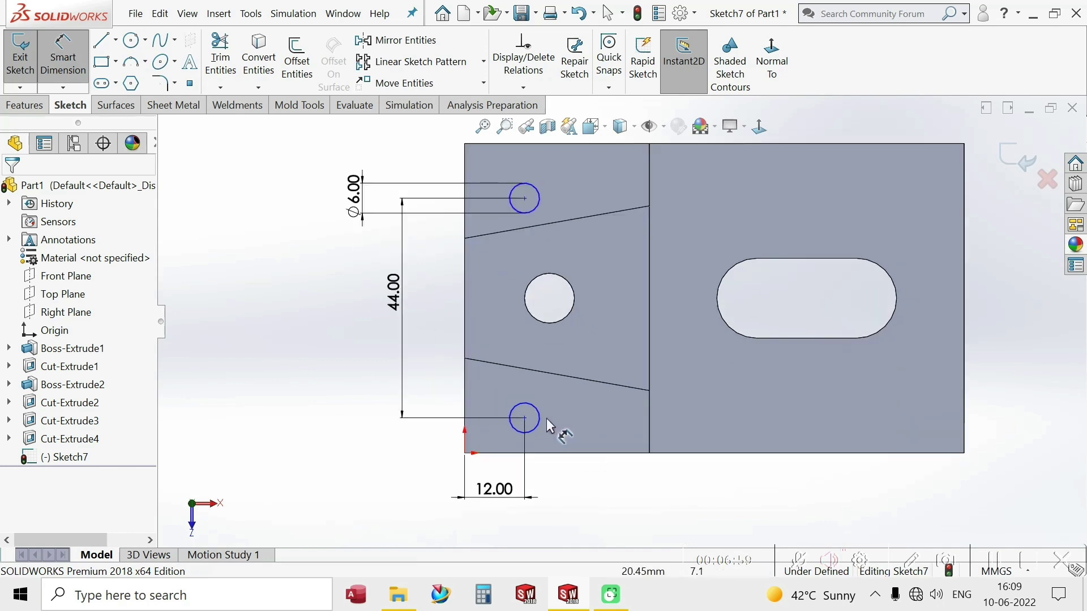
key(Escape)
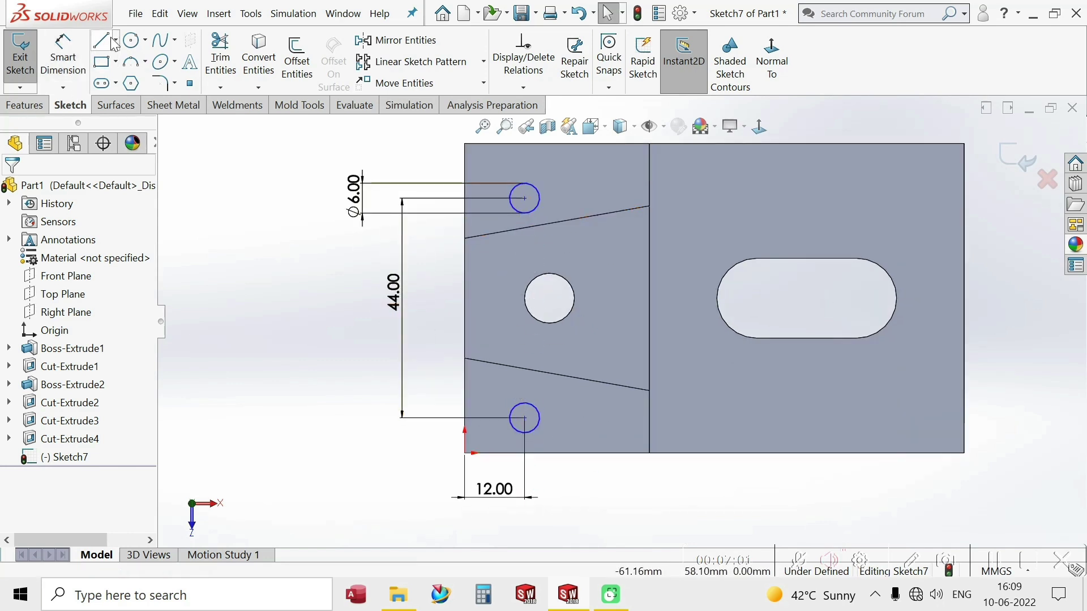
Step: Draw a centerline between the circles, then delete it as misdrawn
click(116, 39)
click(136, 83)
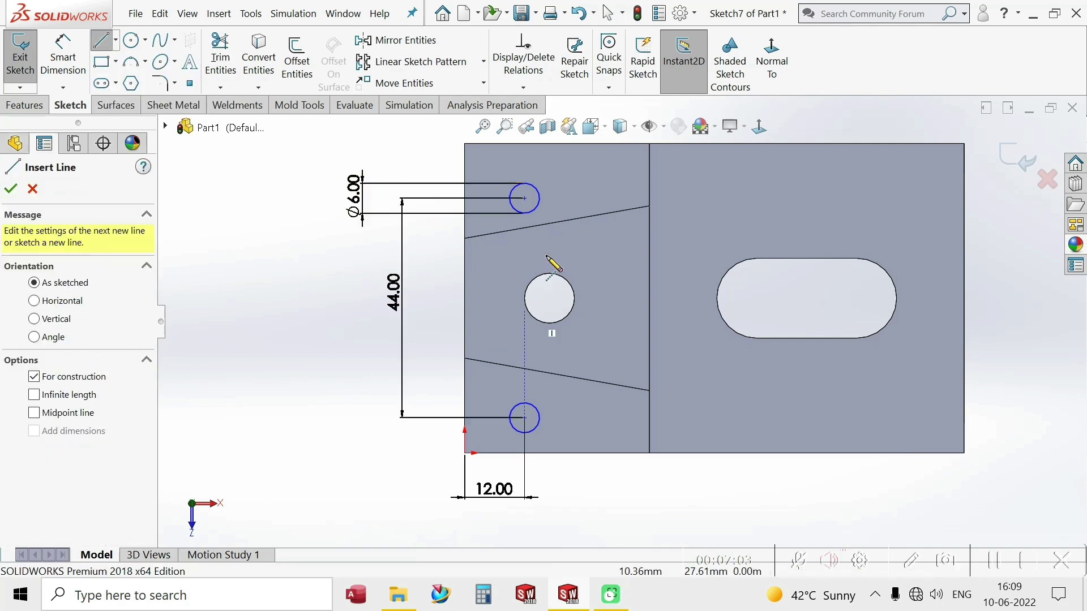
click(525, 199)
click(528, 419)
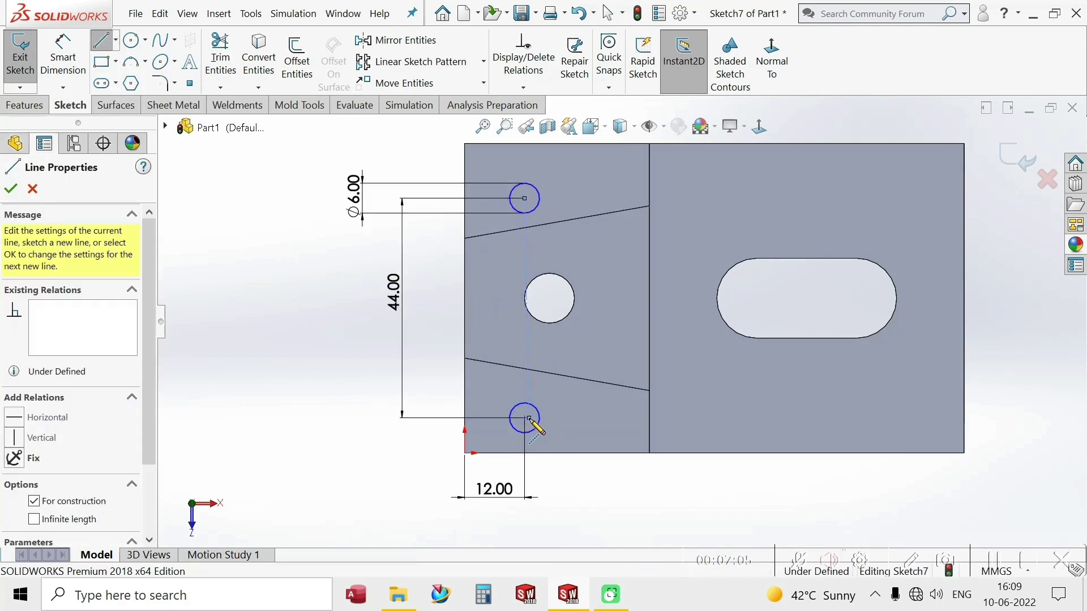
key(Escape)
click(524, 385)
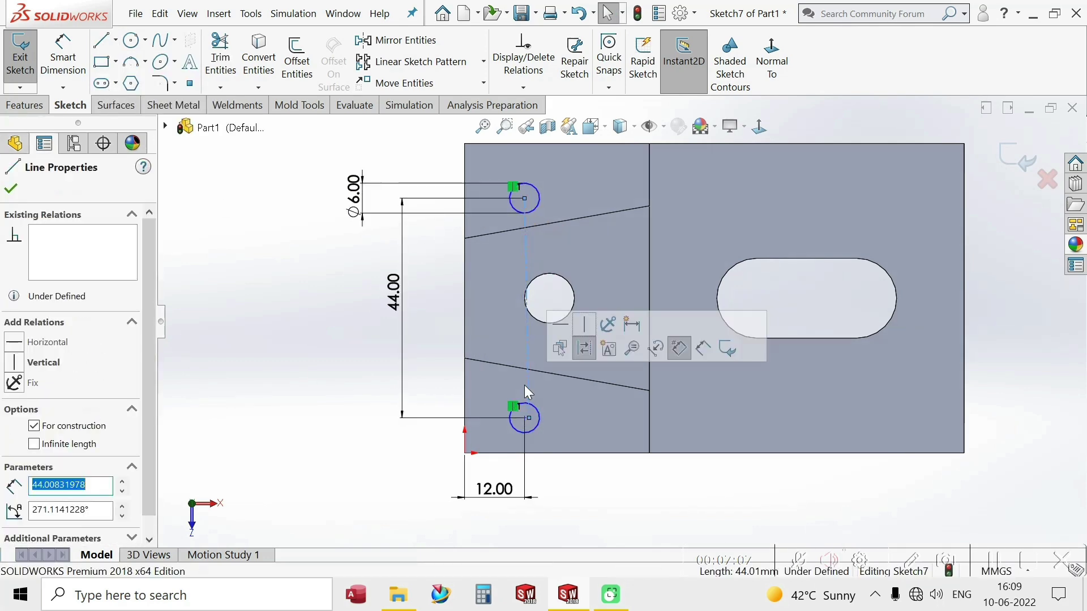
key(Delete)
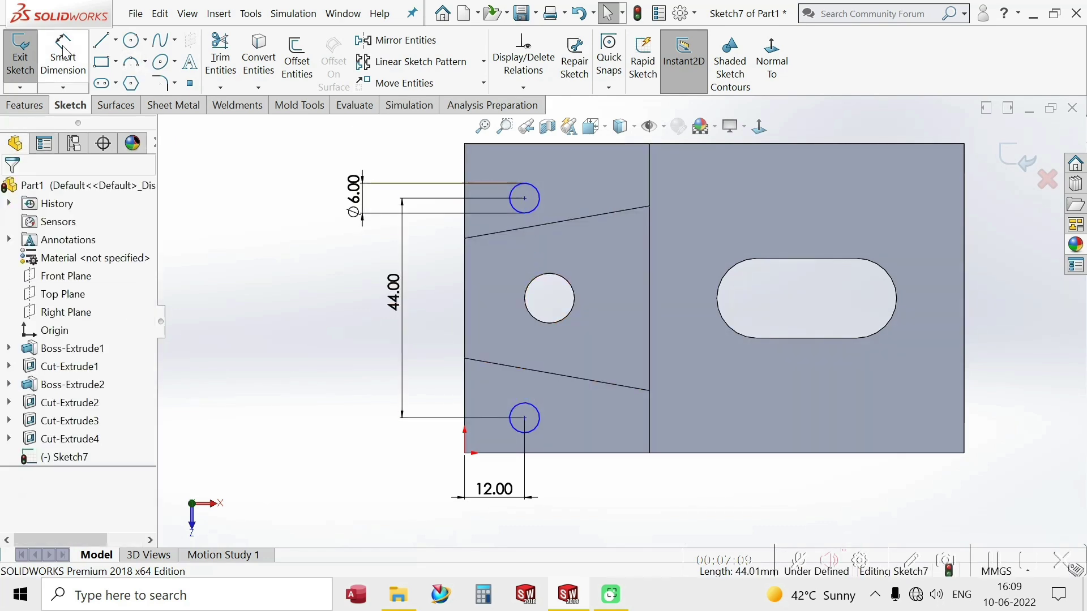
click(63, 57)
key(Escape)
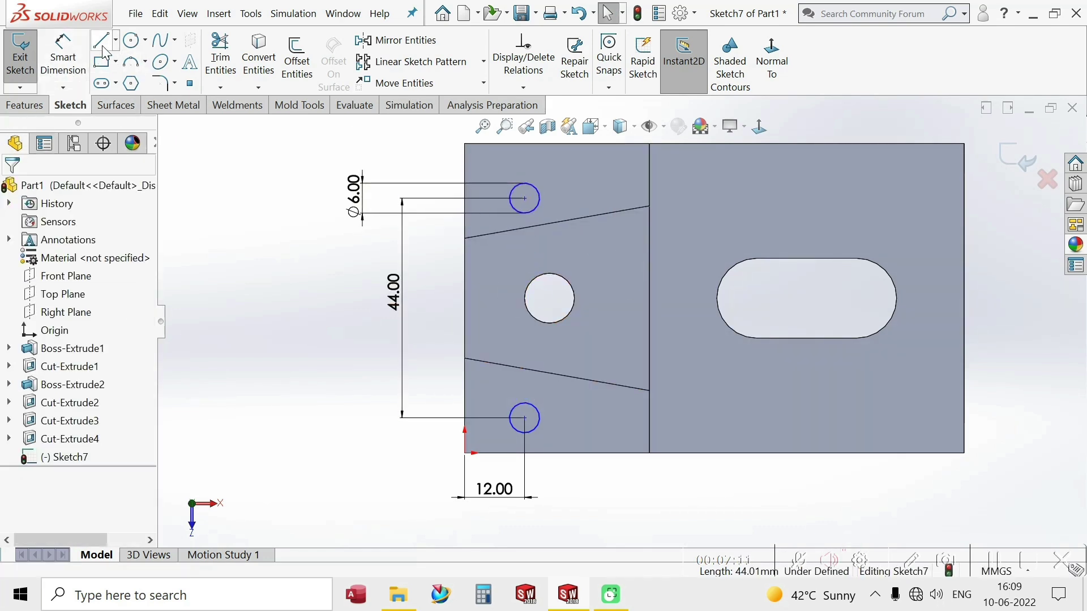
Step: Draw a vertical construction centerline joining the two circle centres
click(115, 40)
click(132, 80)
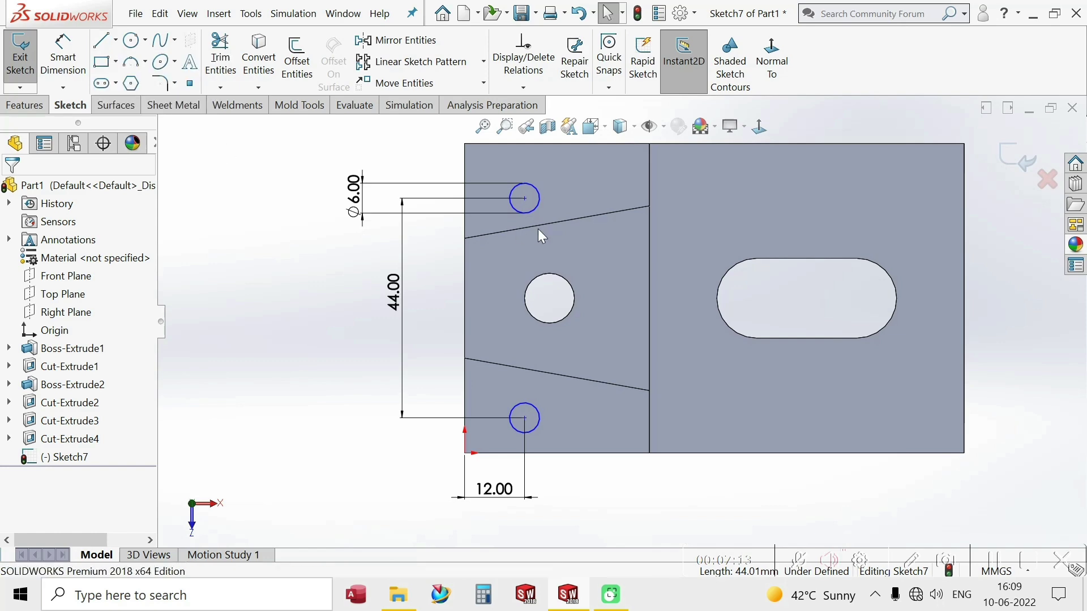
click(524, 199)
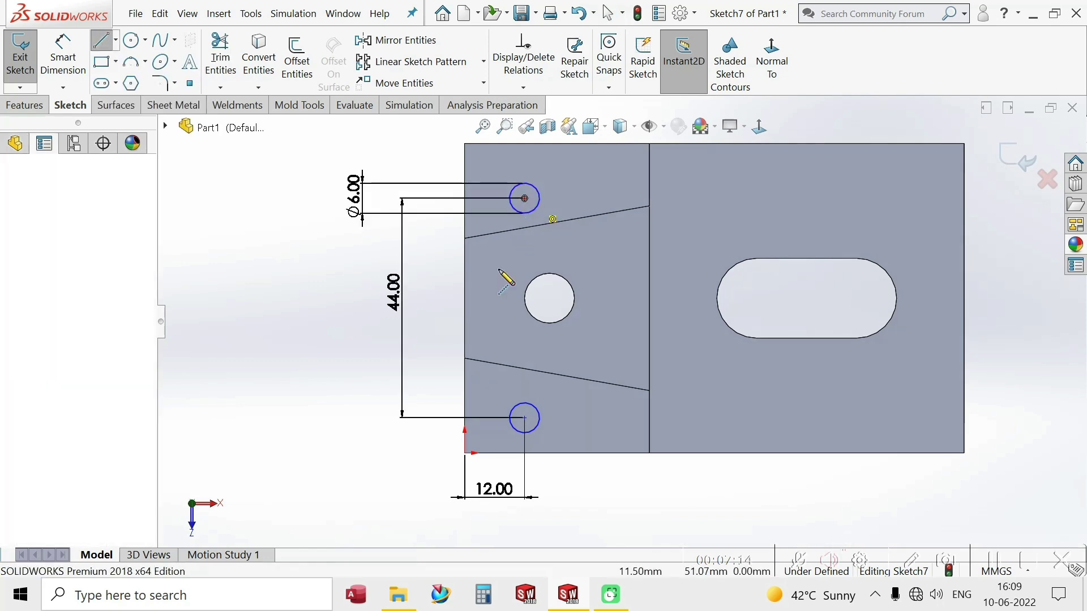
double_click(524, 418)
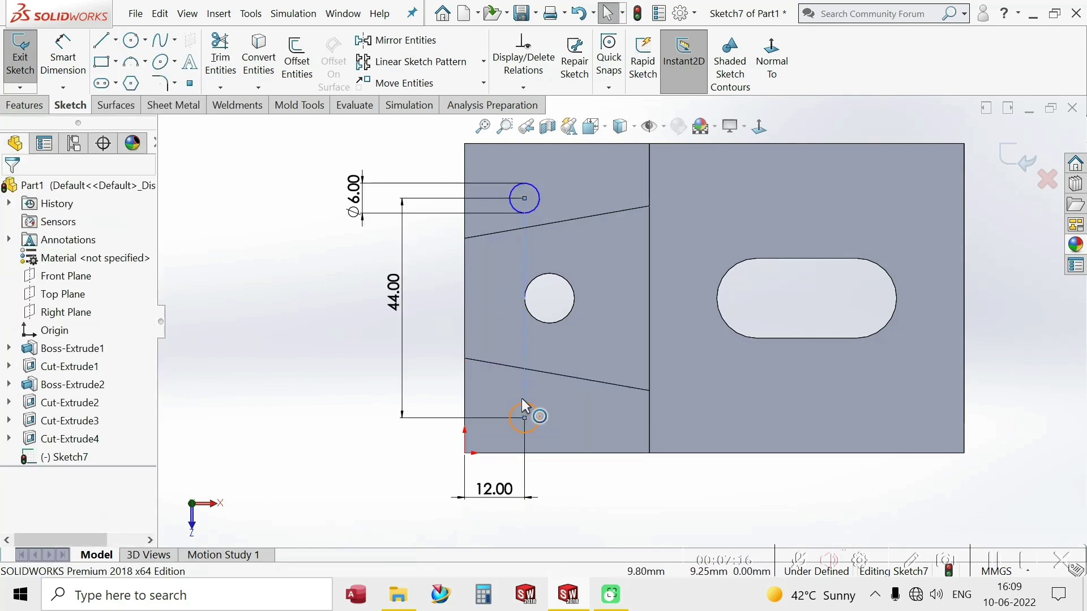
click(528, 321)
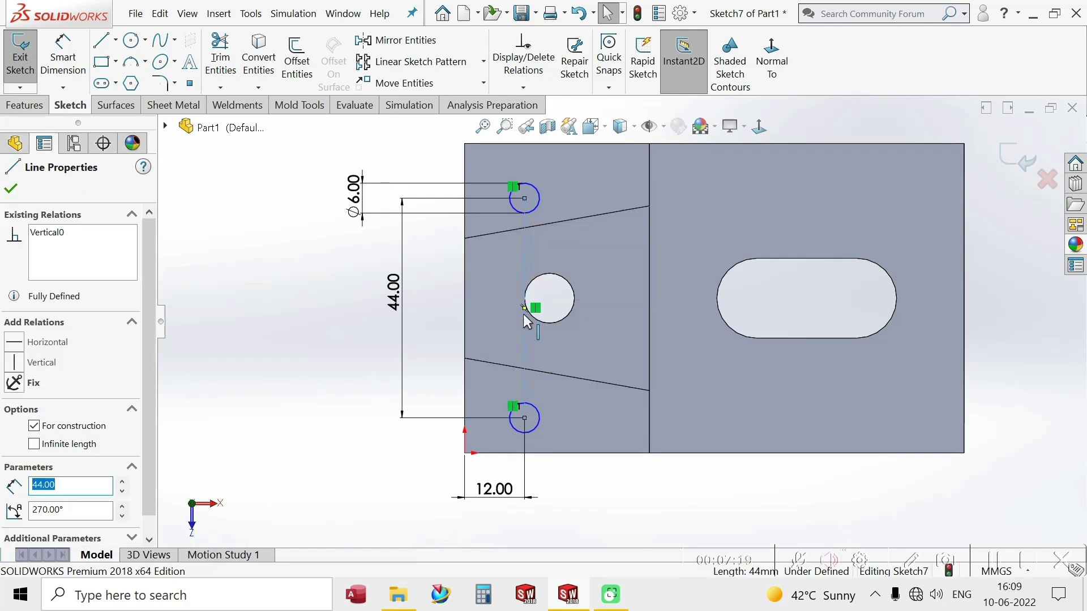
click(523, 310)
click(419, 321)
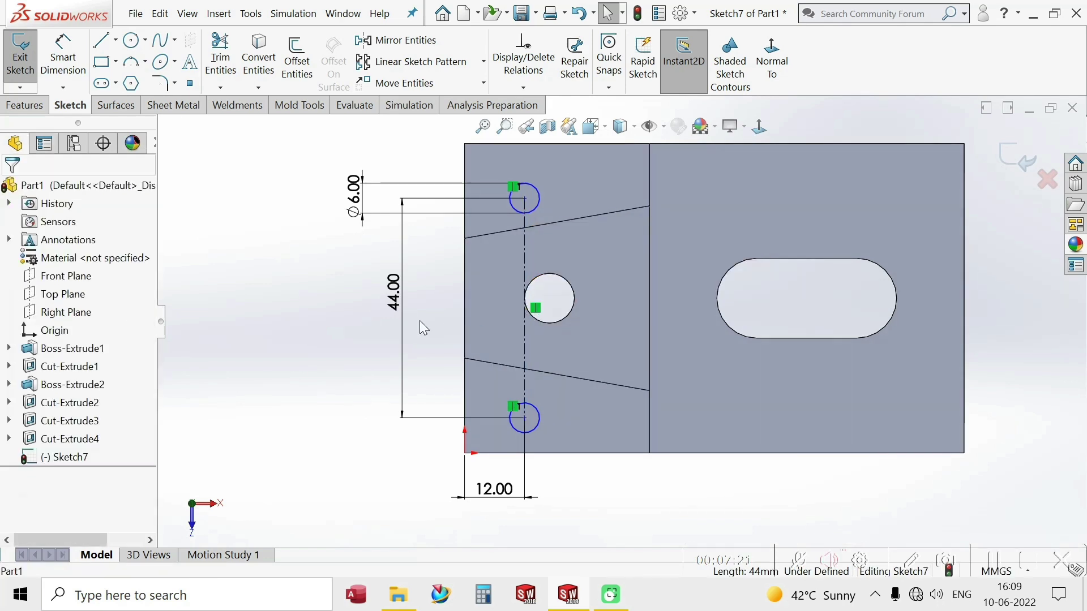
Step: Select the centerline midpoint with the left edge, then clear the selection without a relation
click(524, 310)
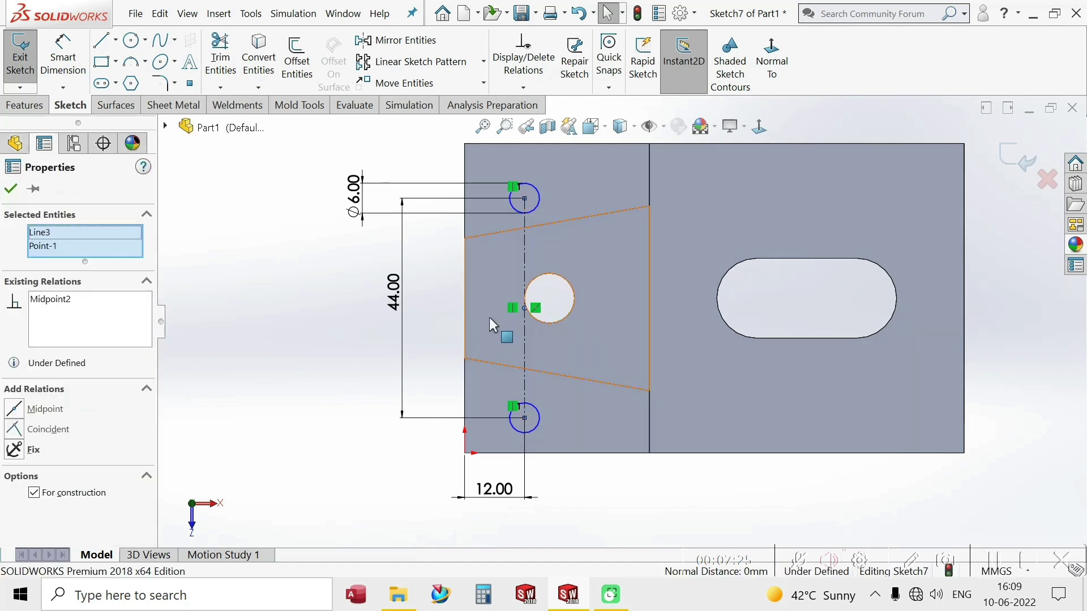
ctrl+click(464, 299)
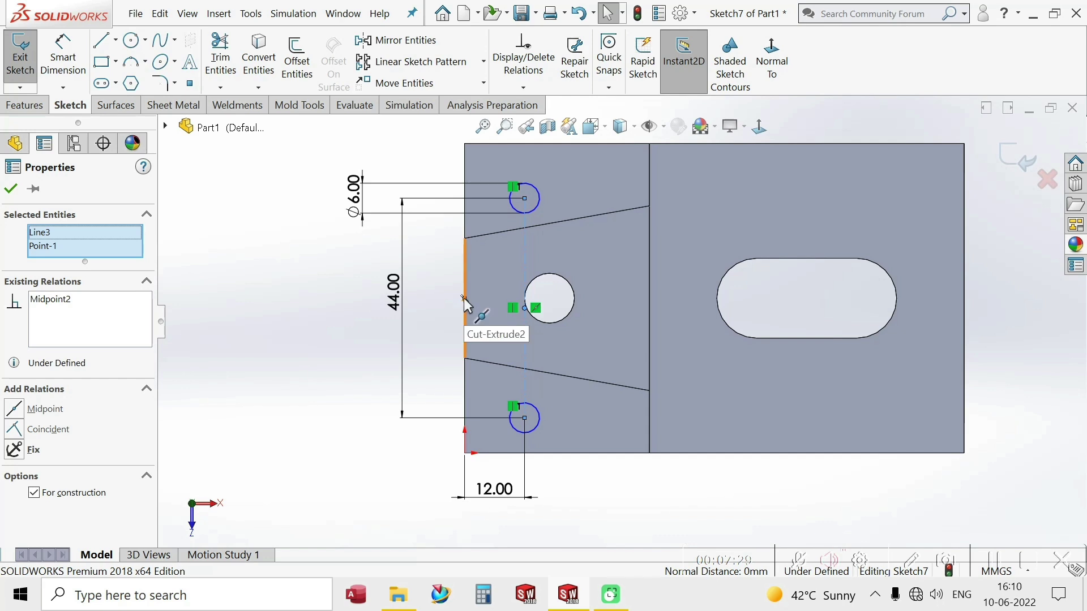
click(296, 315)
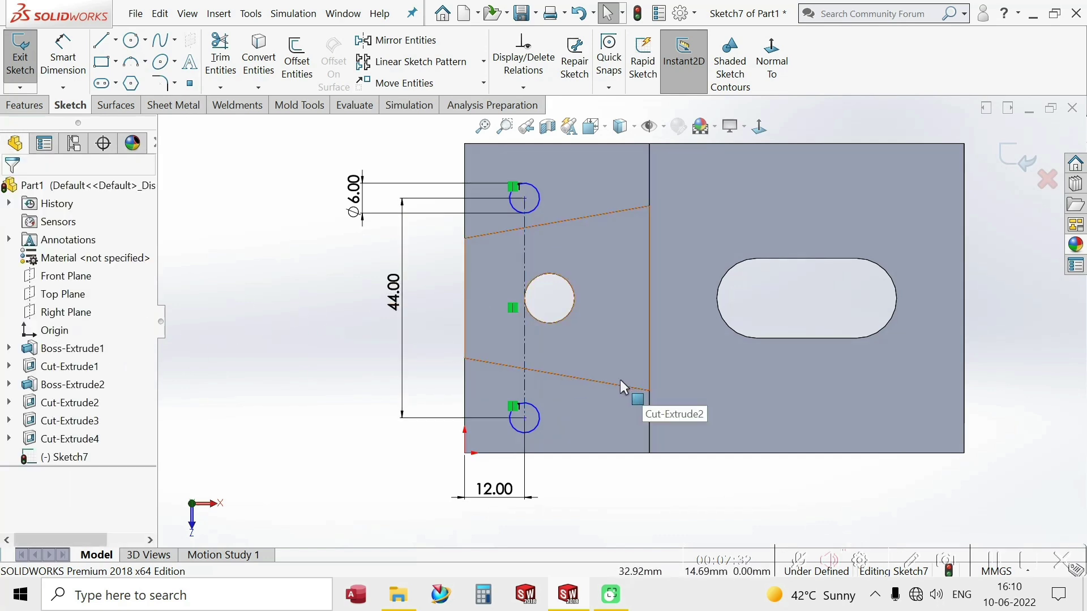
click(524, 311)
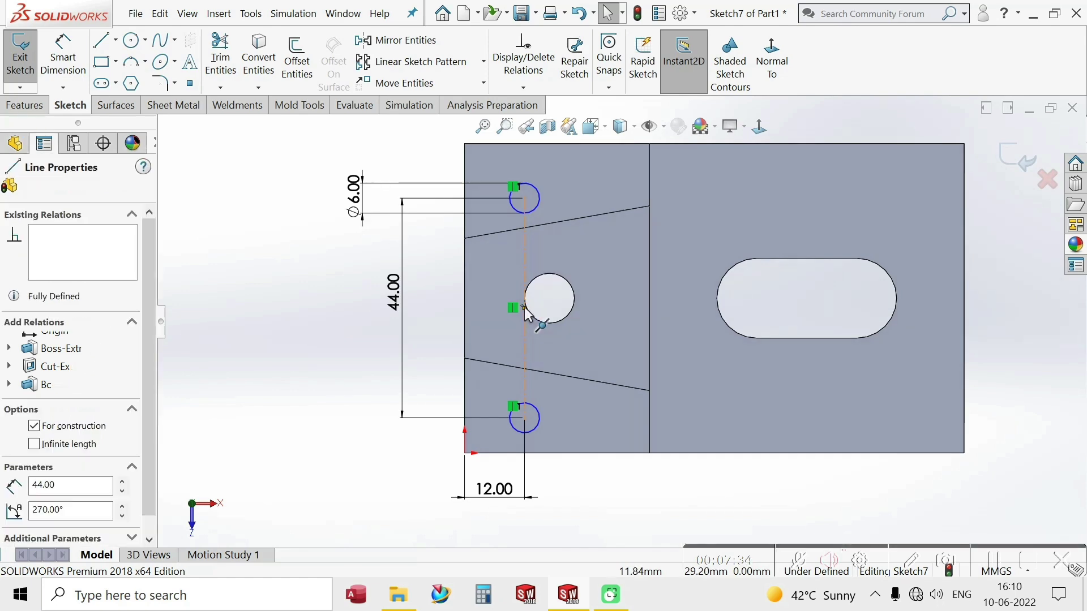
ctrl+click(465, 297)
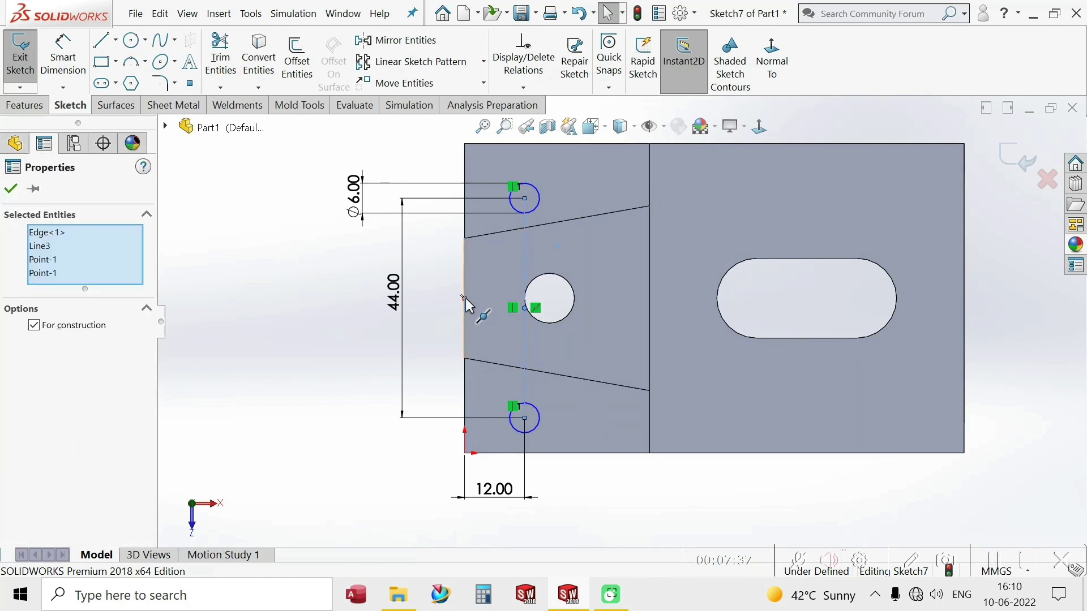
click(286, 306)
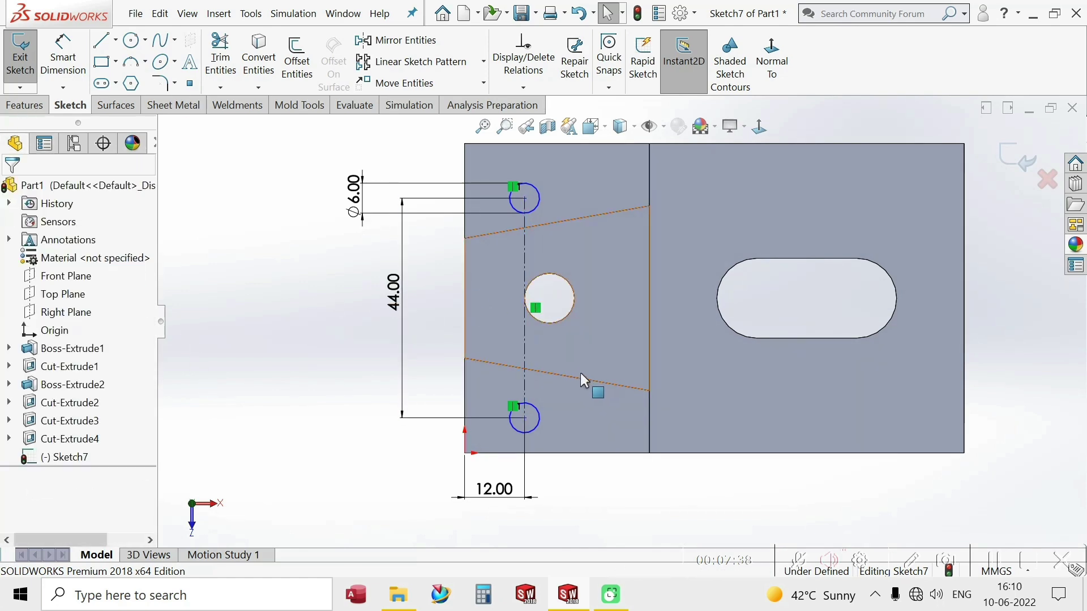
Step: Draw a horizontal centerline from the left edge to the vertical centerline's midpoint
click(116, 40)
click(141, 82)
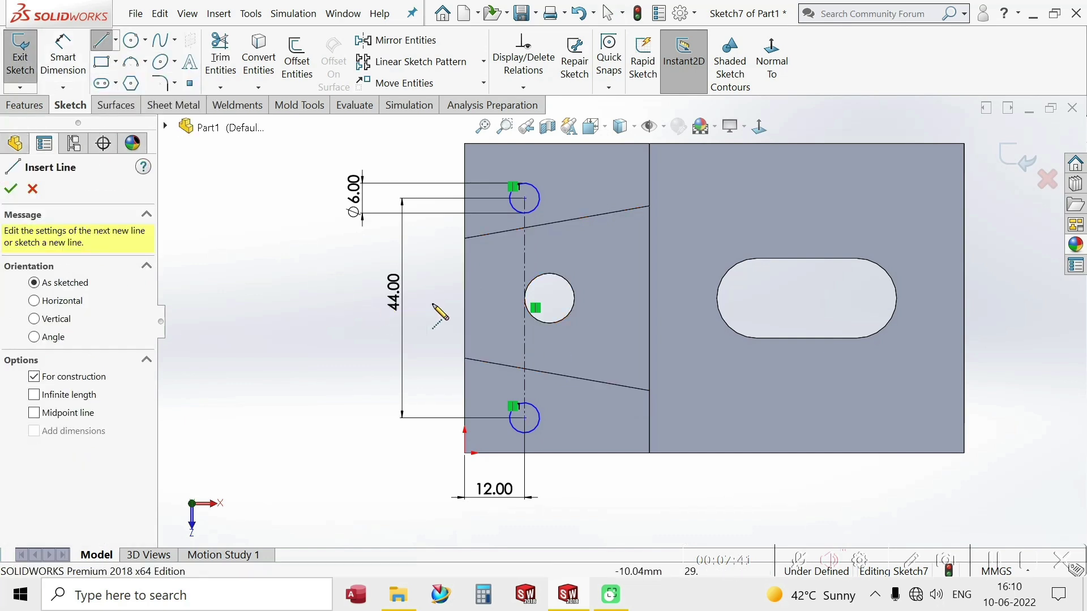
click(465, 298)
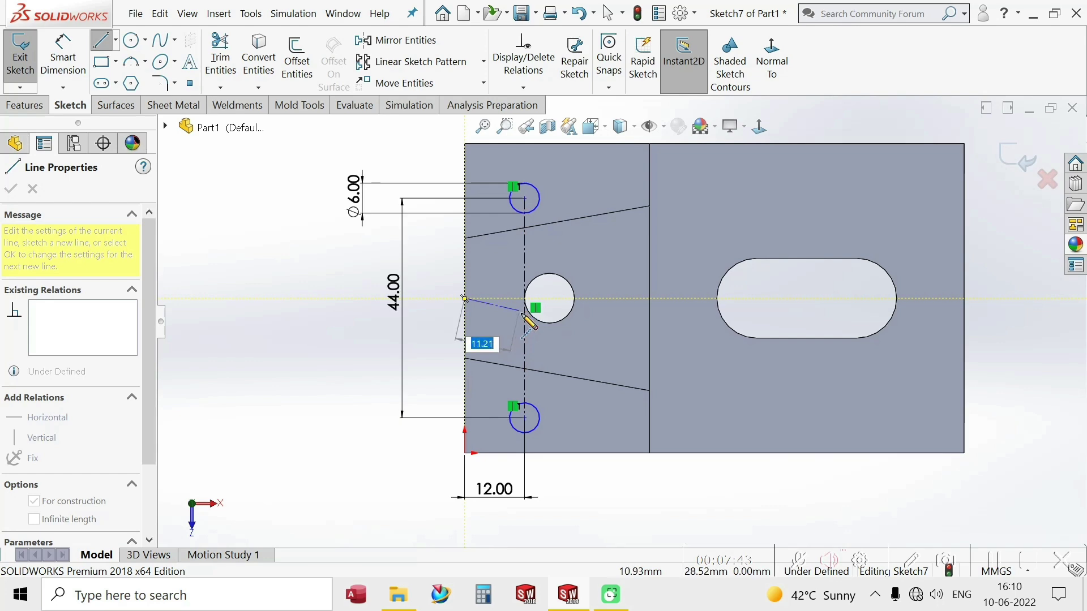
click(522, 309)
key(Escape)
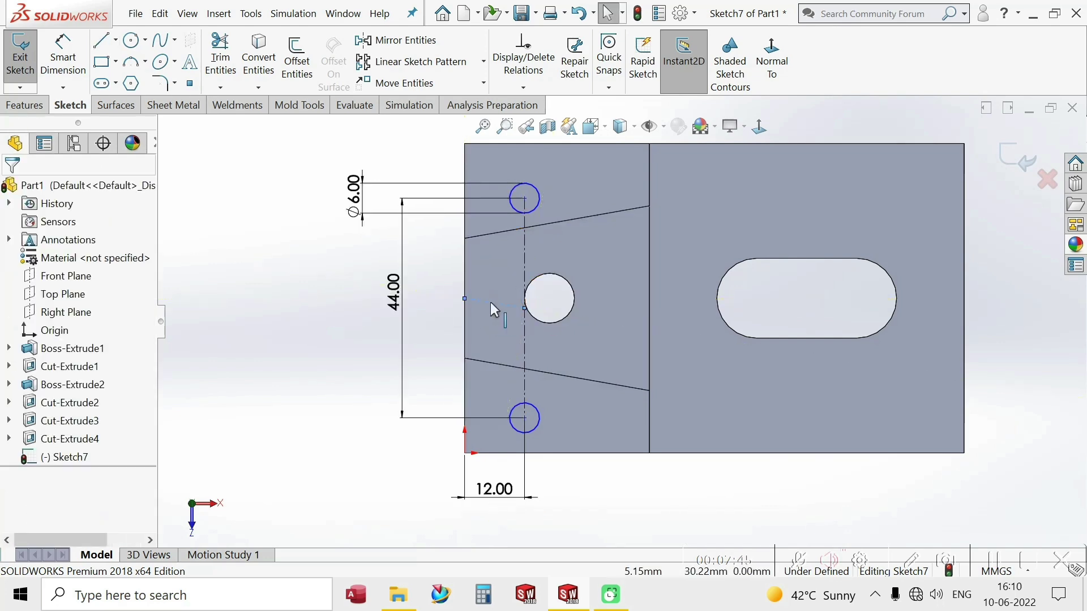
click(490, 302)
click(527, 242)
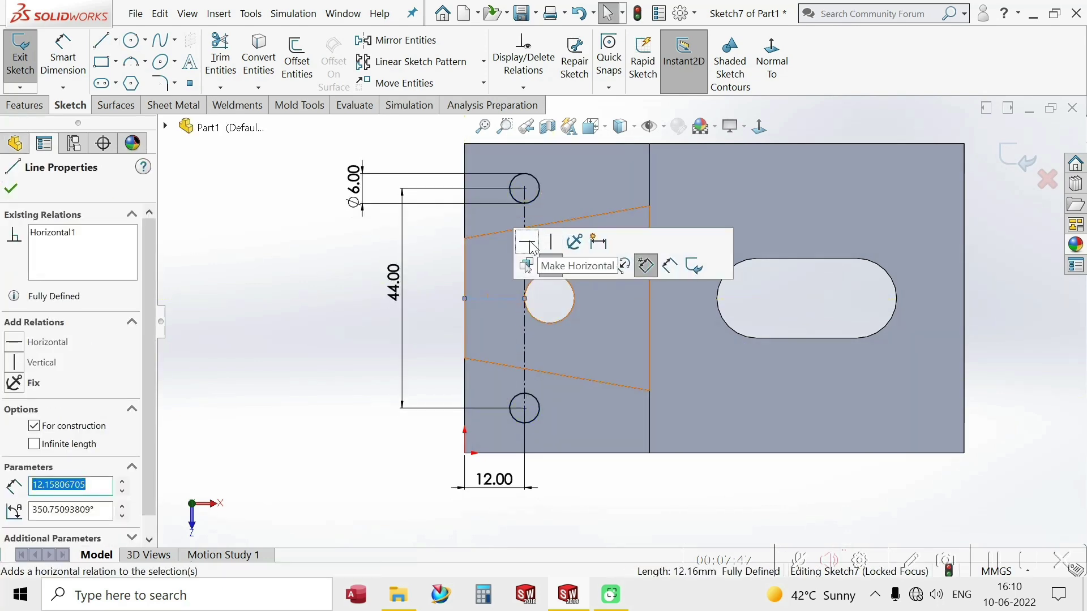
key(Escape)
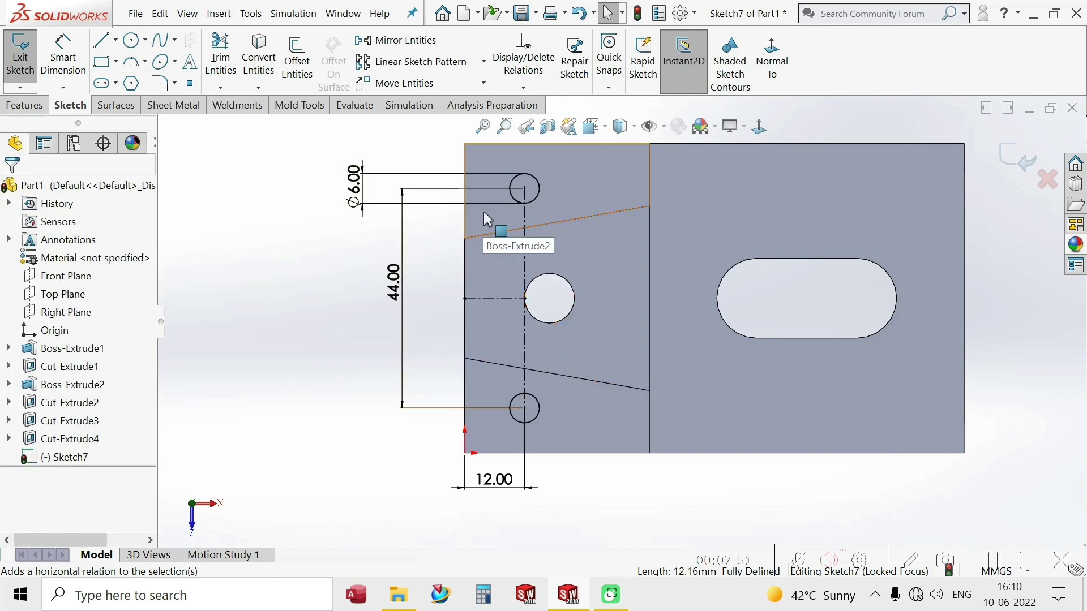
Step: Extrude-cut the two Ø6 hole circles Blind 20 mm deep into the raised end
click(1027, 160)
middle_drag(714, 361, 649, 259)
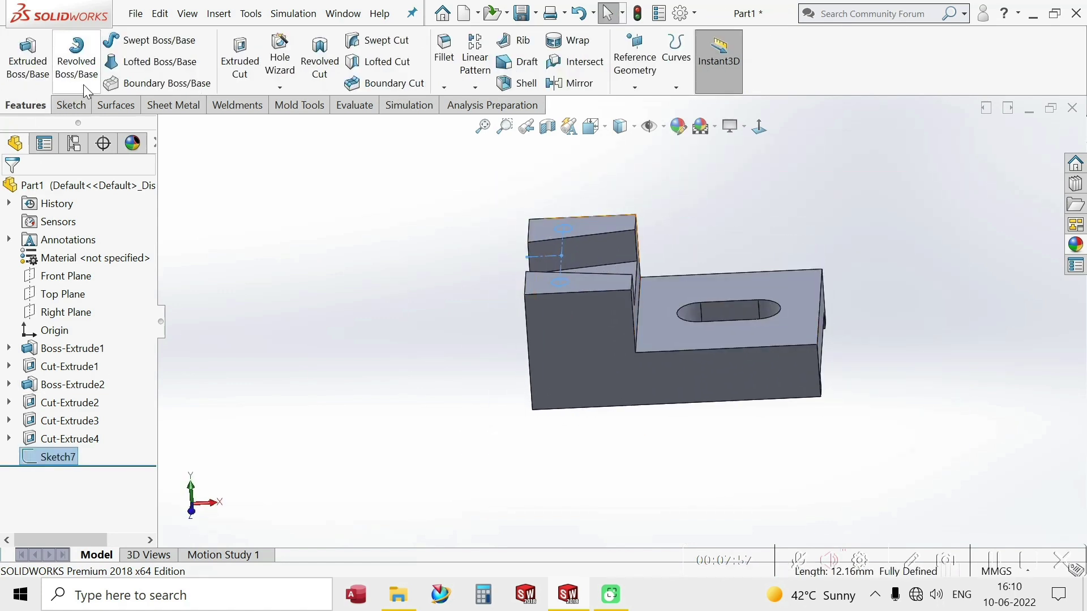
click(243, 69)
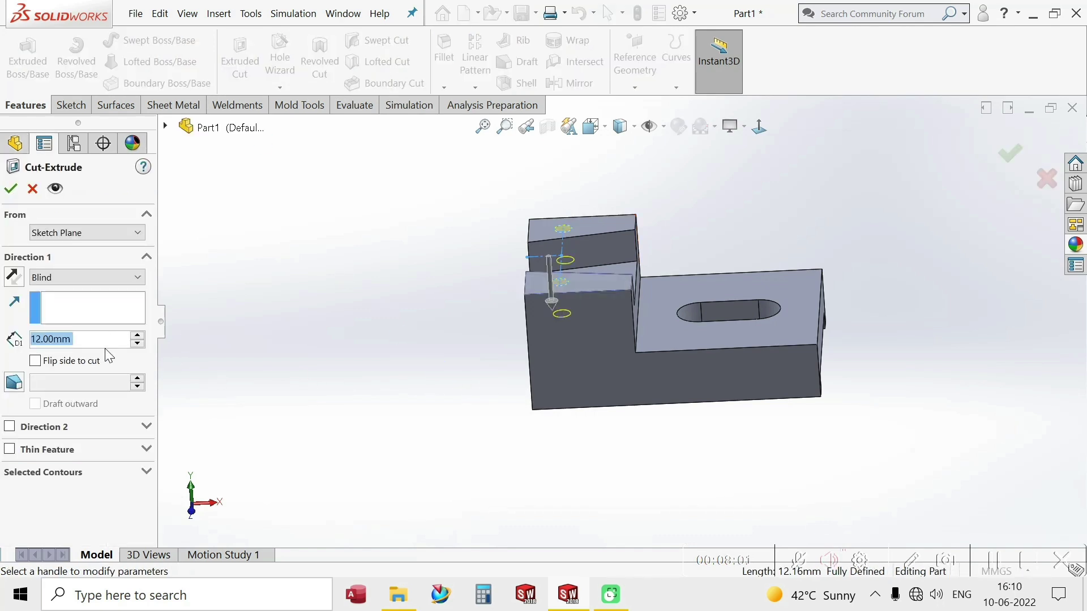
text(20)
key(Return)
middle_drag(411, 389, 617, 311)
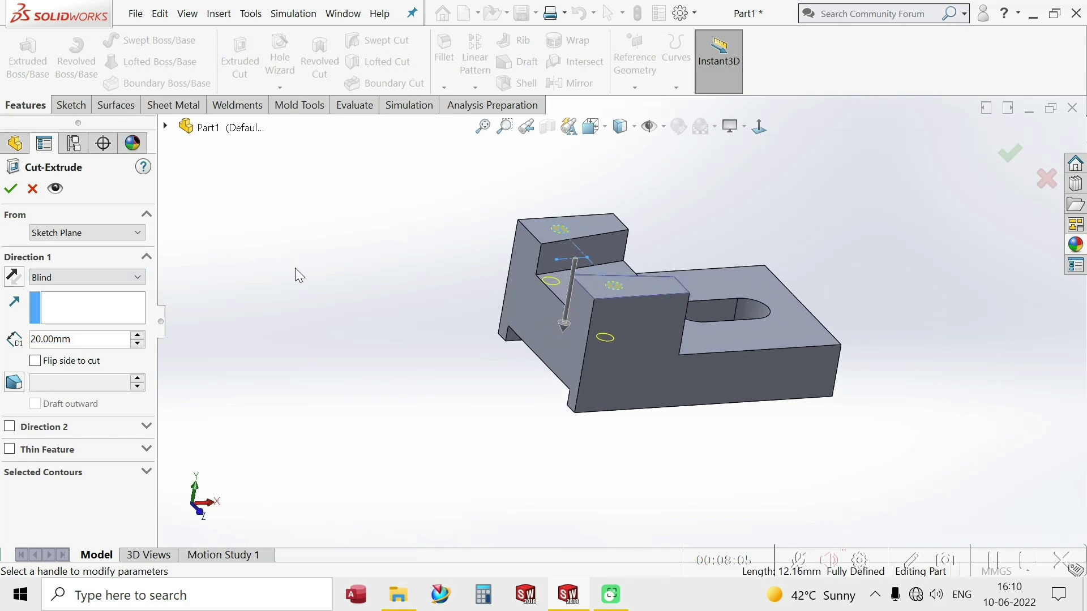
click(14, 190)
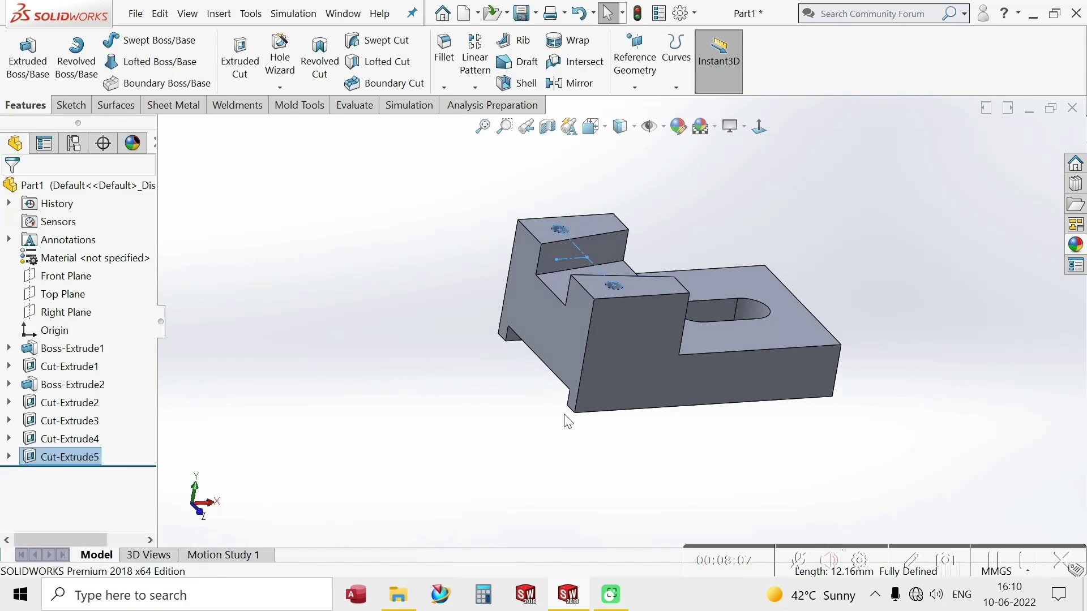
middle_drag(564, 418, 477, 394)
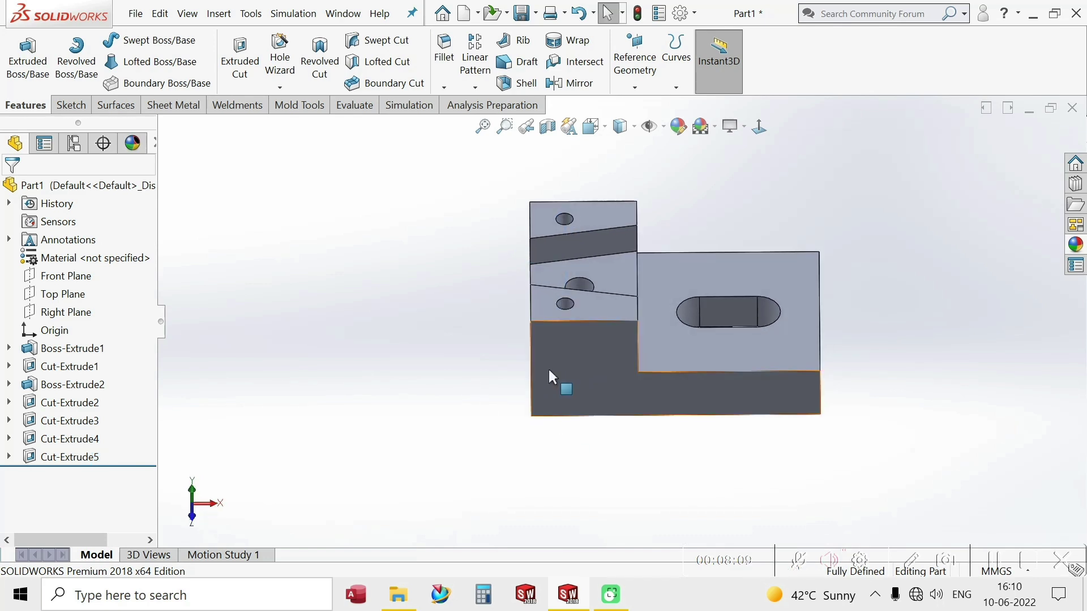
middle_drag(558, 383, 508, 357)
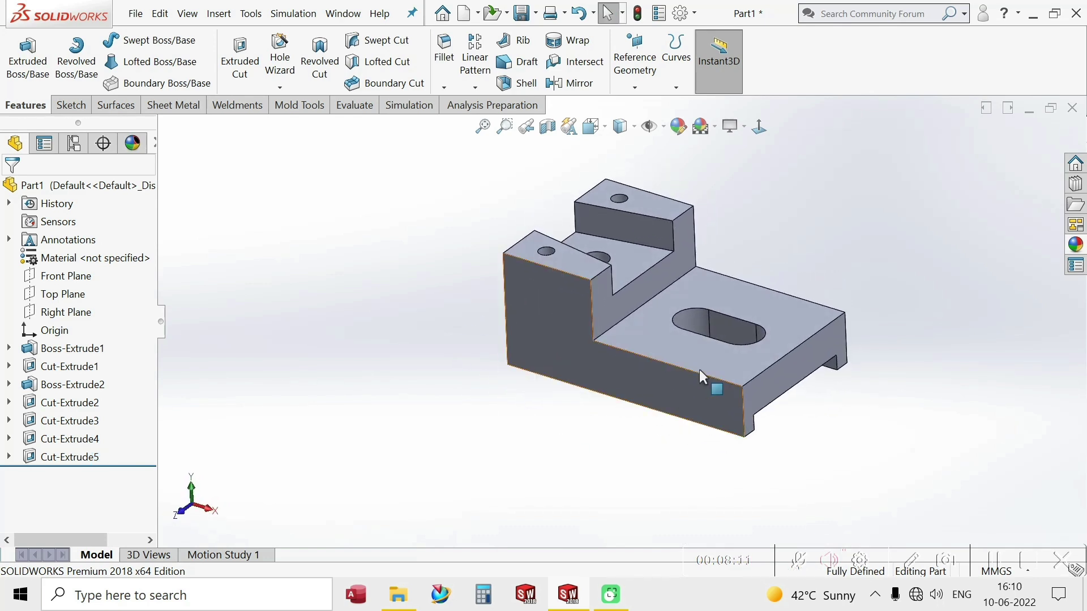
Step: Apply a red colour appearance to the entire body of the part
click(653, 333)
right_click(654, 335)
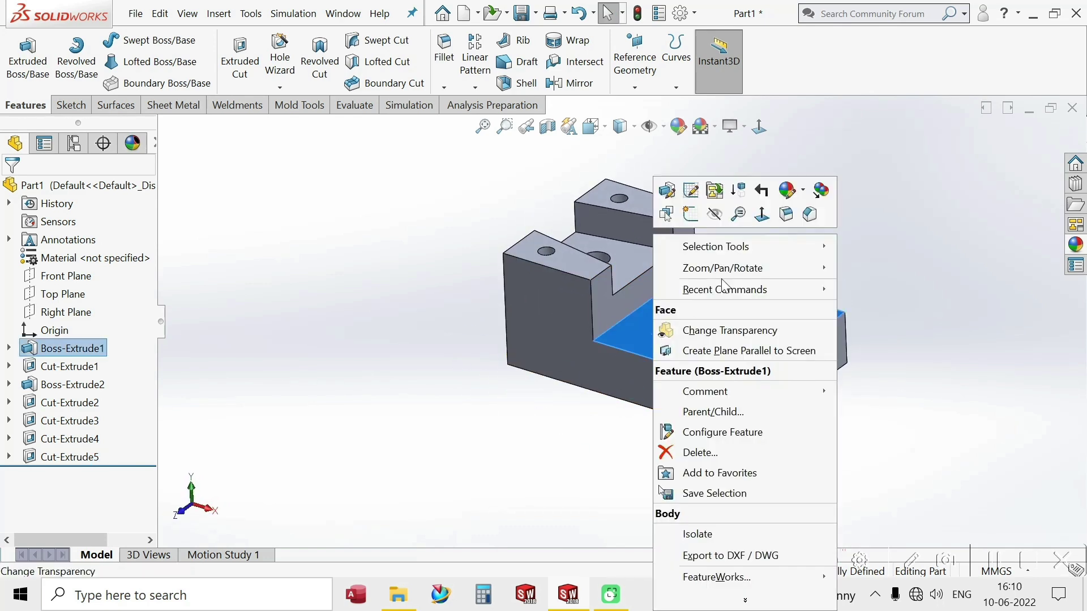
click(797, 193)
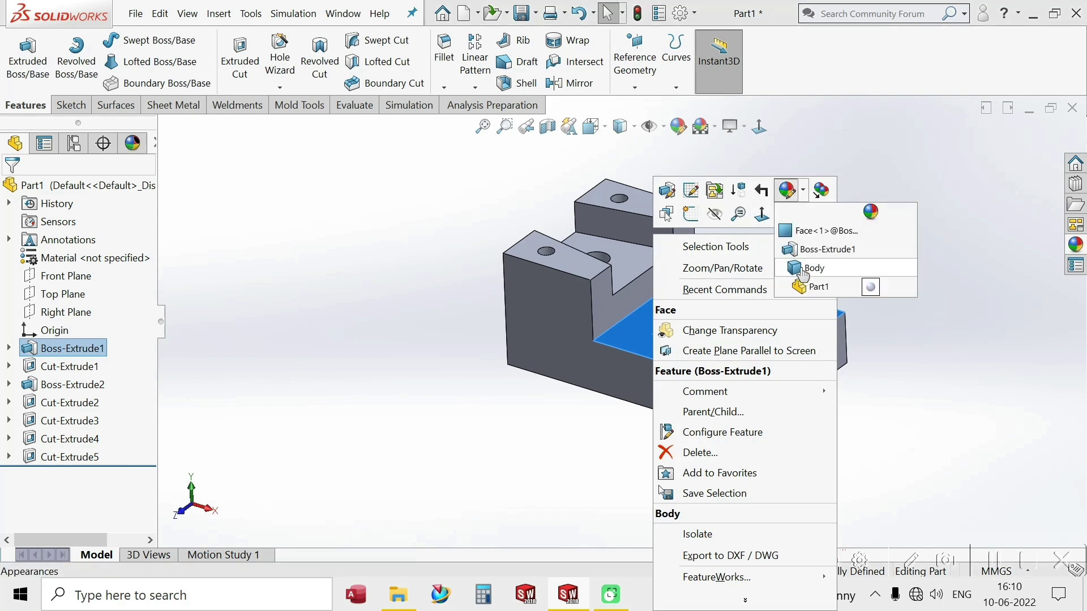
click(799, 270)
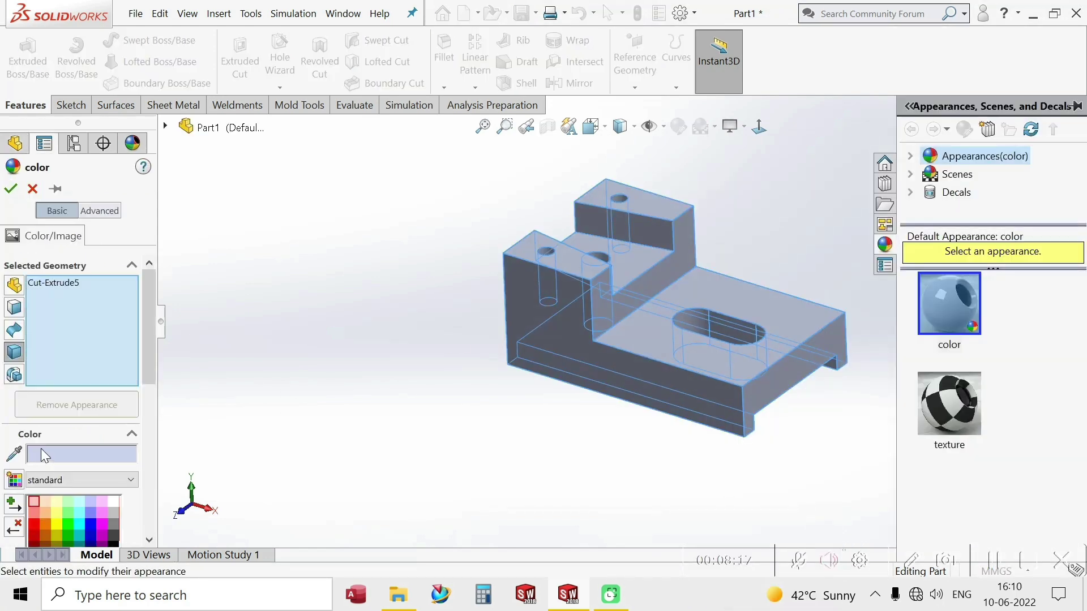
click(34, 528)
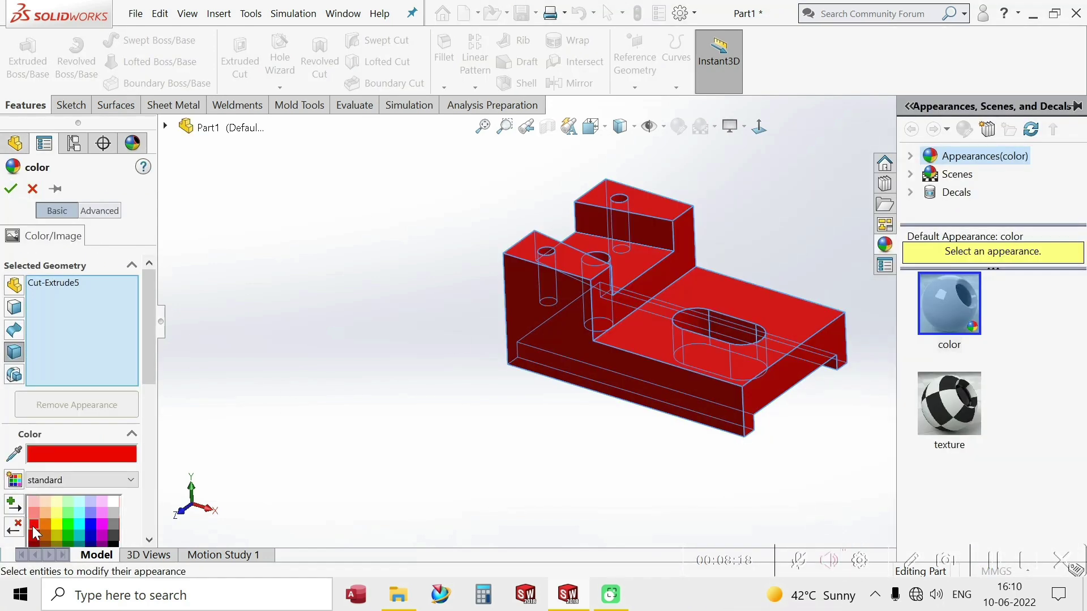
click(17, 192)
scroll(451, 345, up, 3)
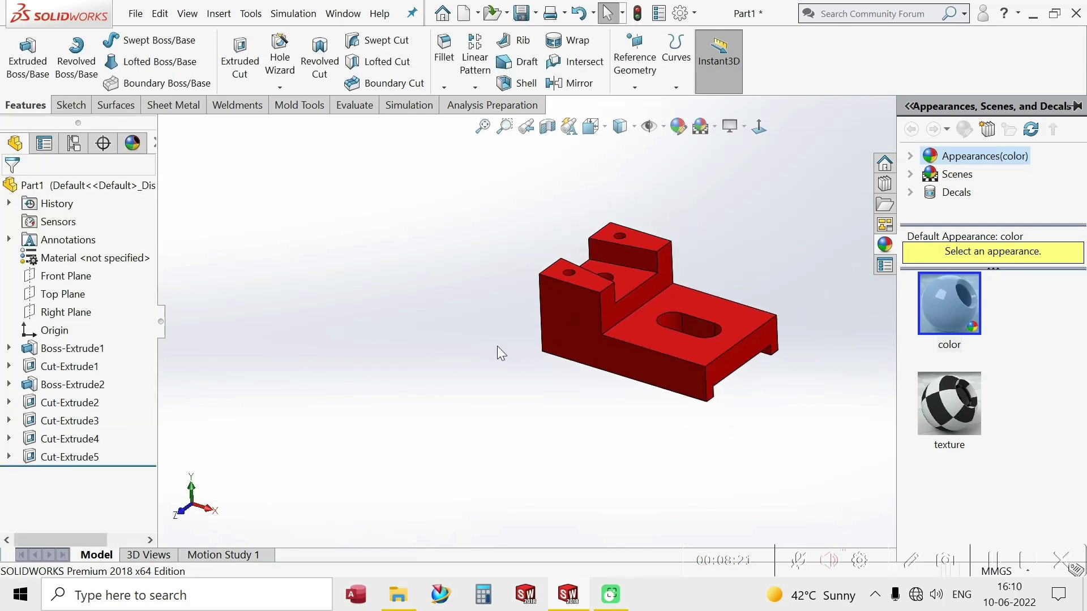